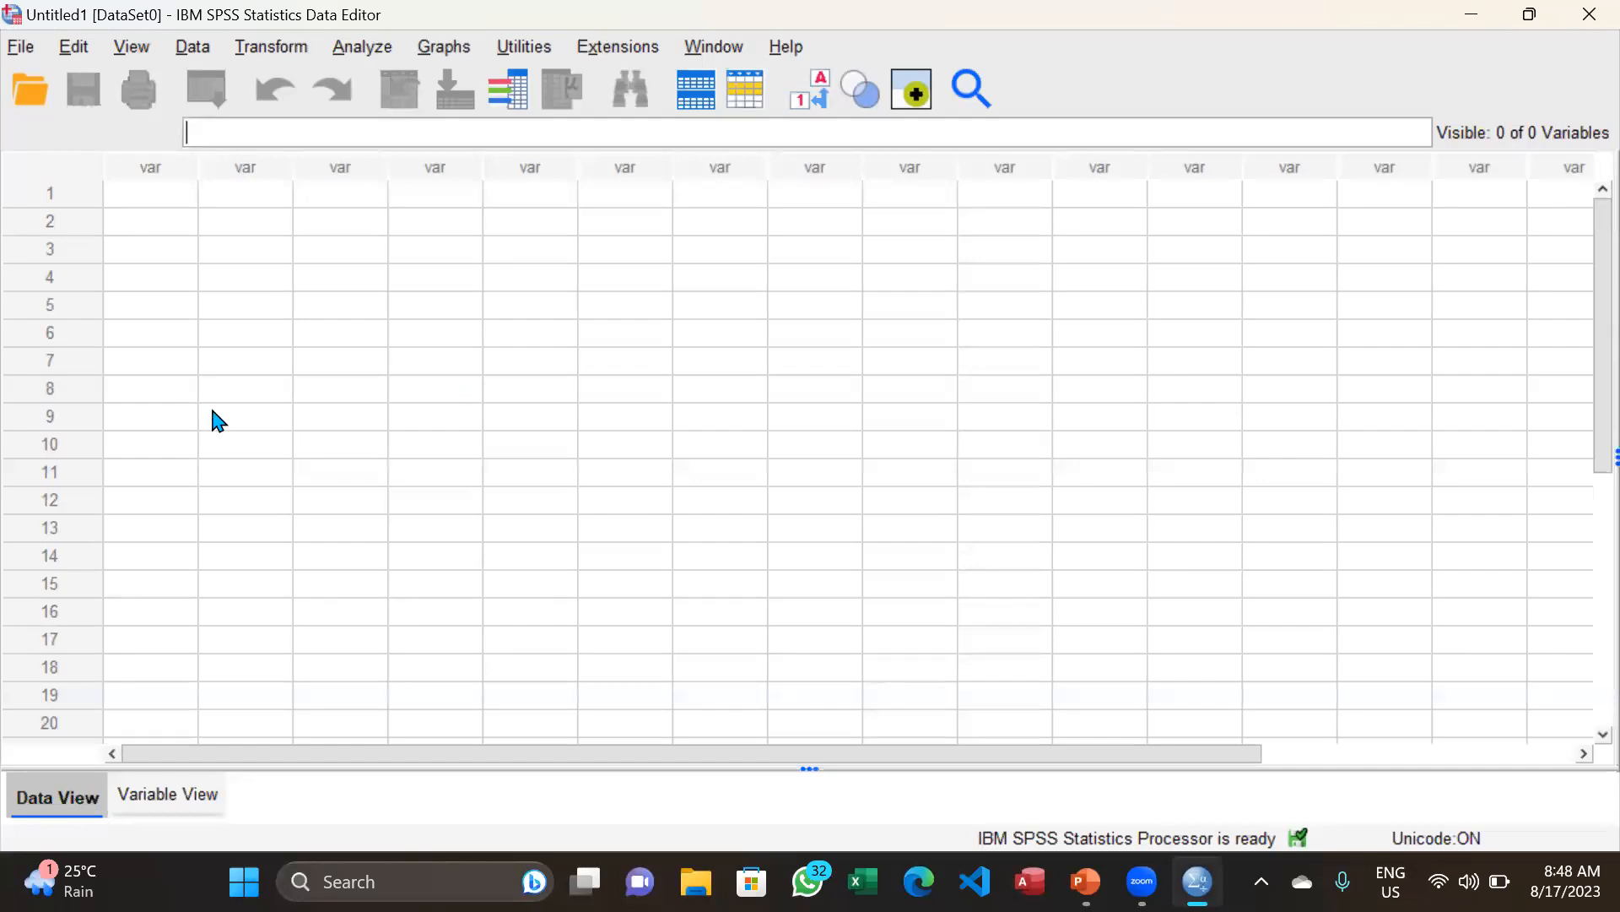
- Compare the empty Data View and Variable View sheets and look over the first-row cells in Data View
left_click(55, 789)
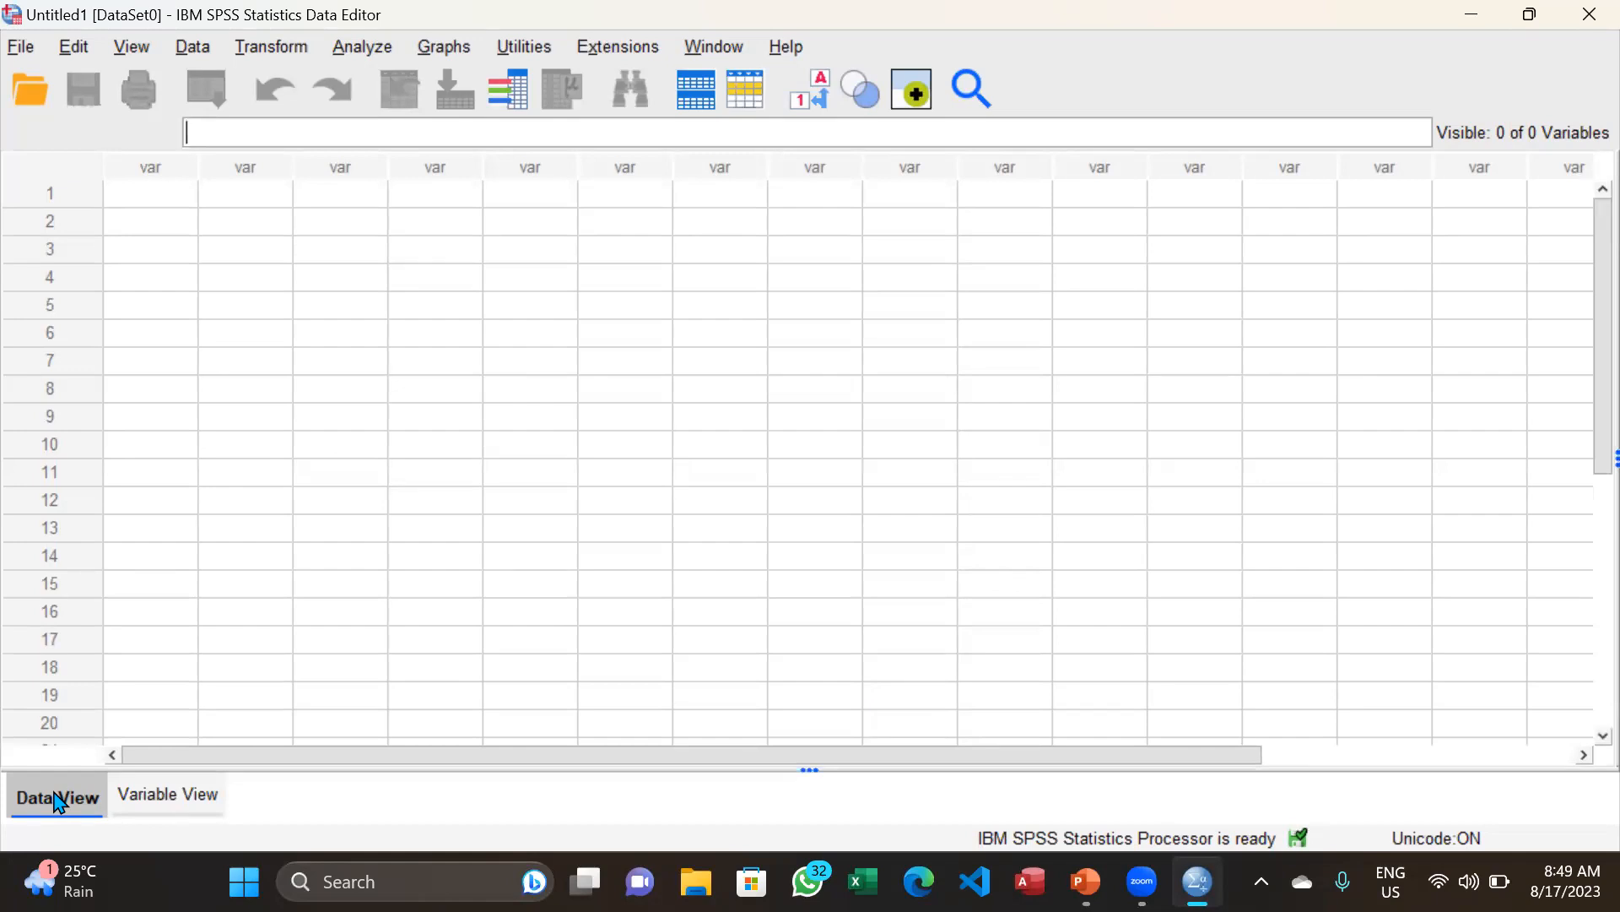
left_click(165, 799)
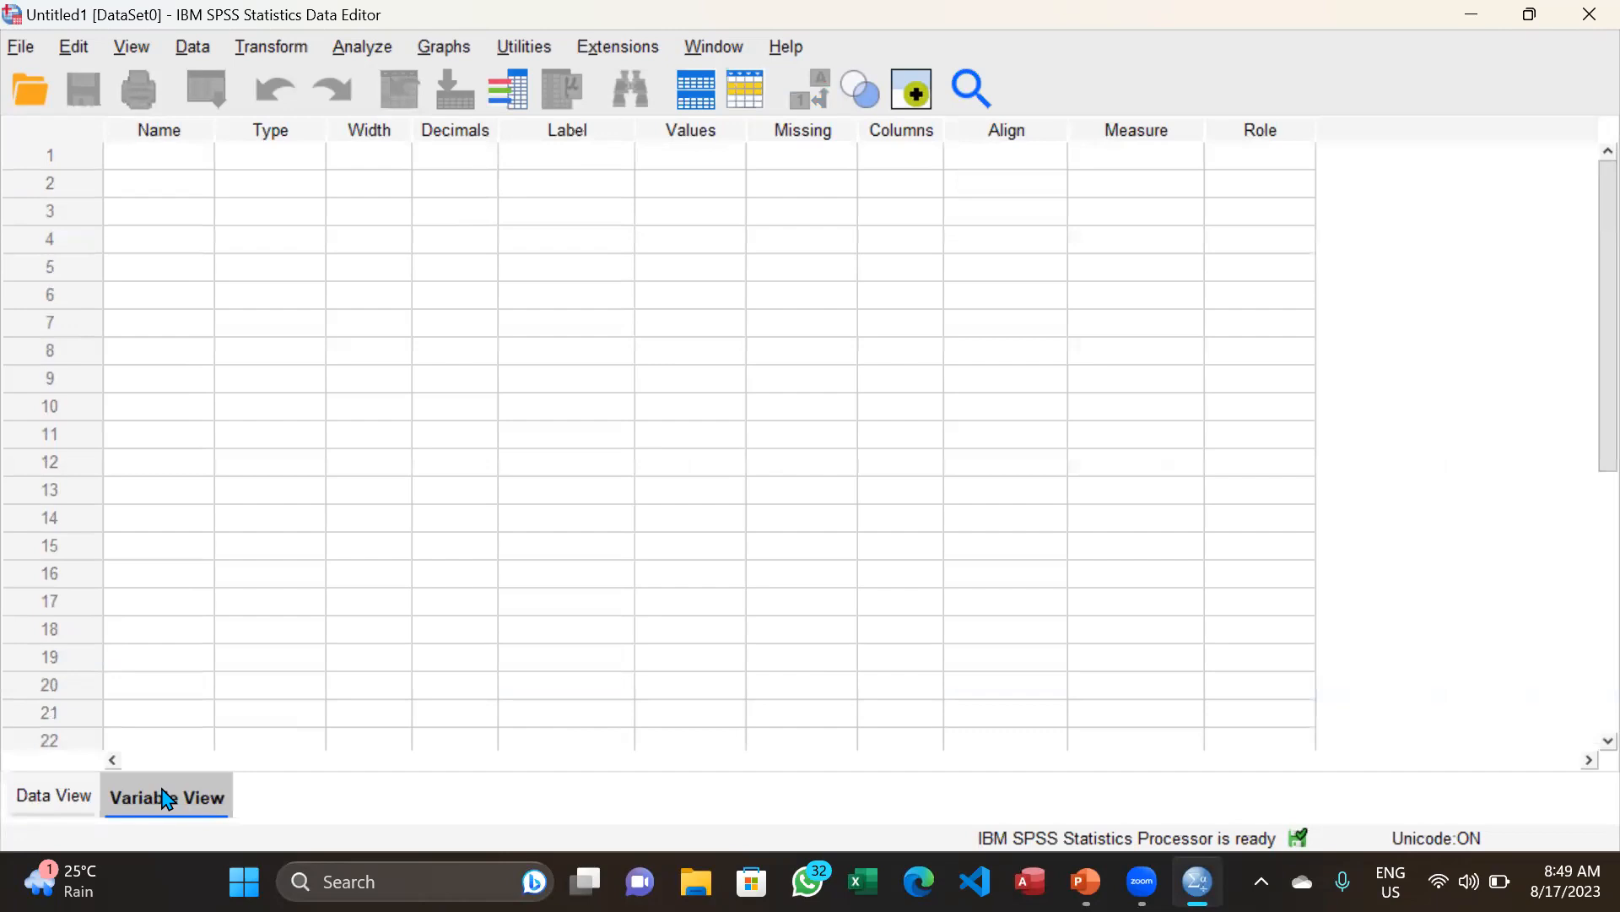
left_click(49, 795)
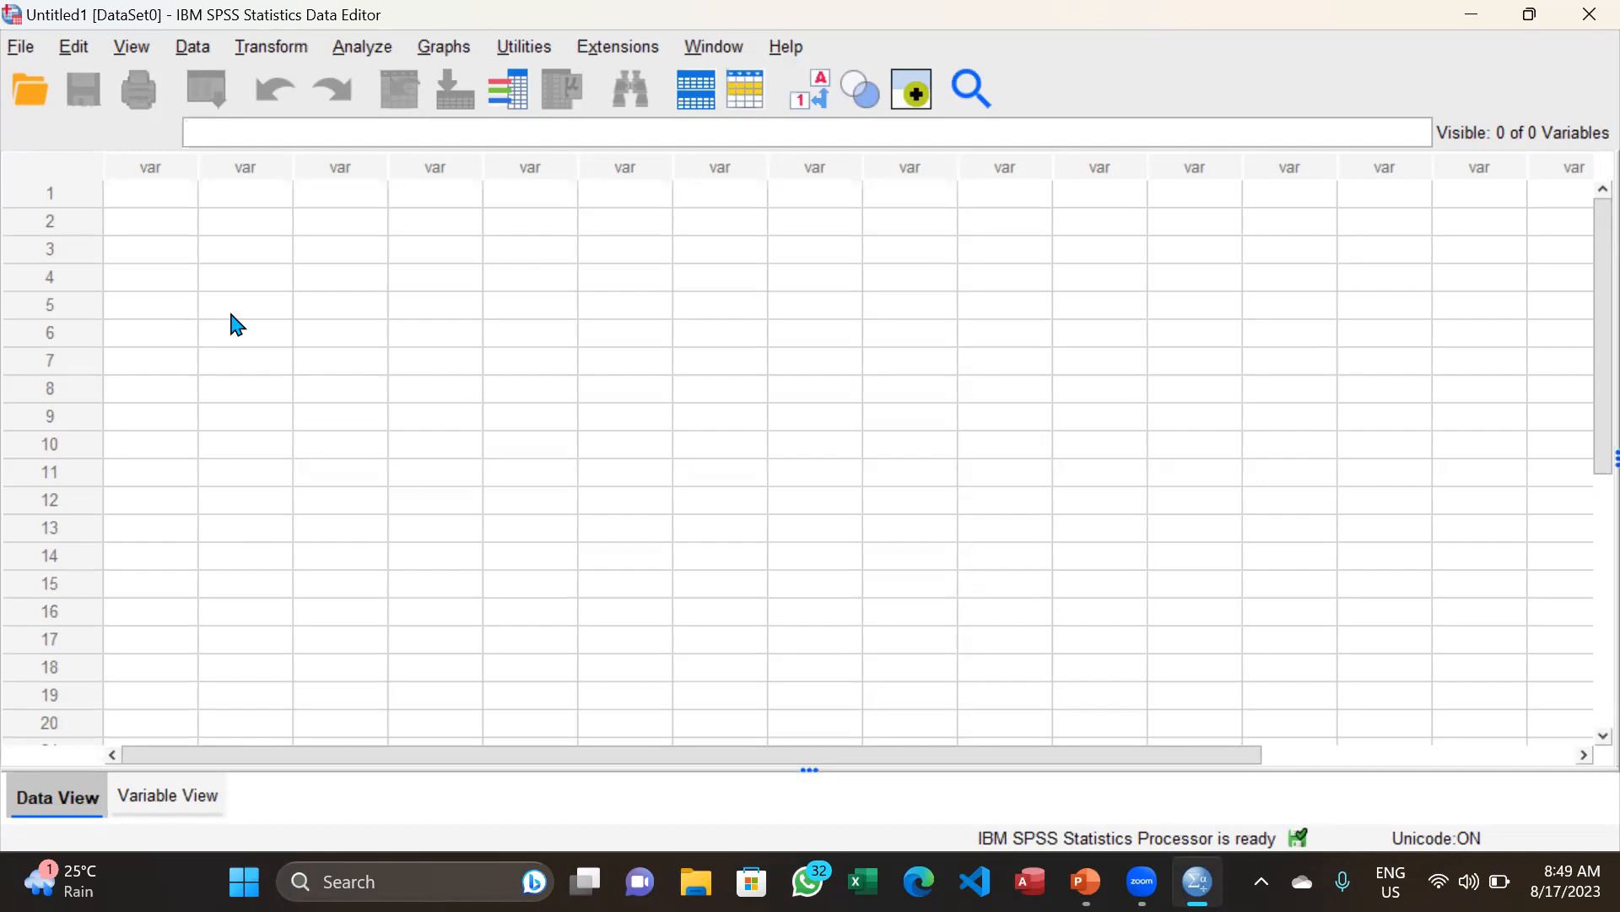
left_click(162, 193)
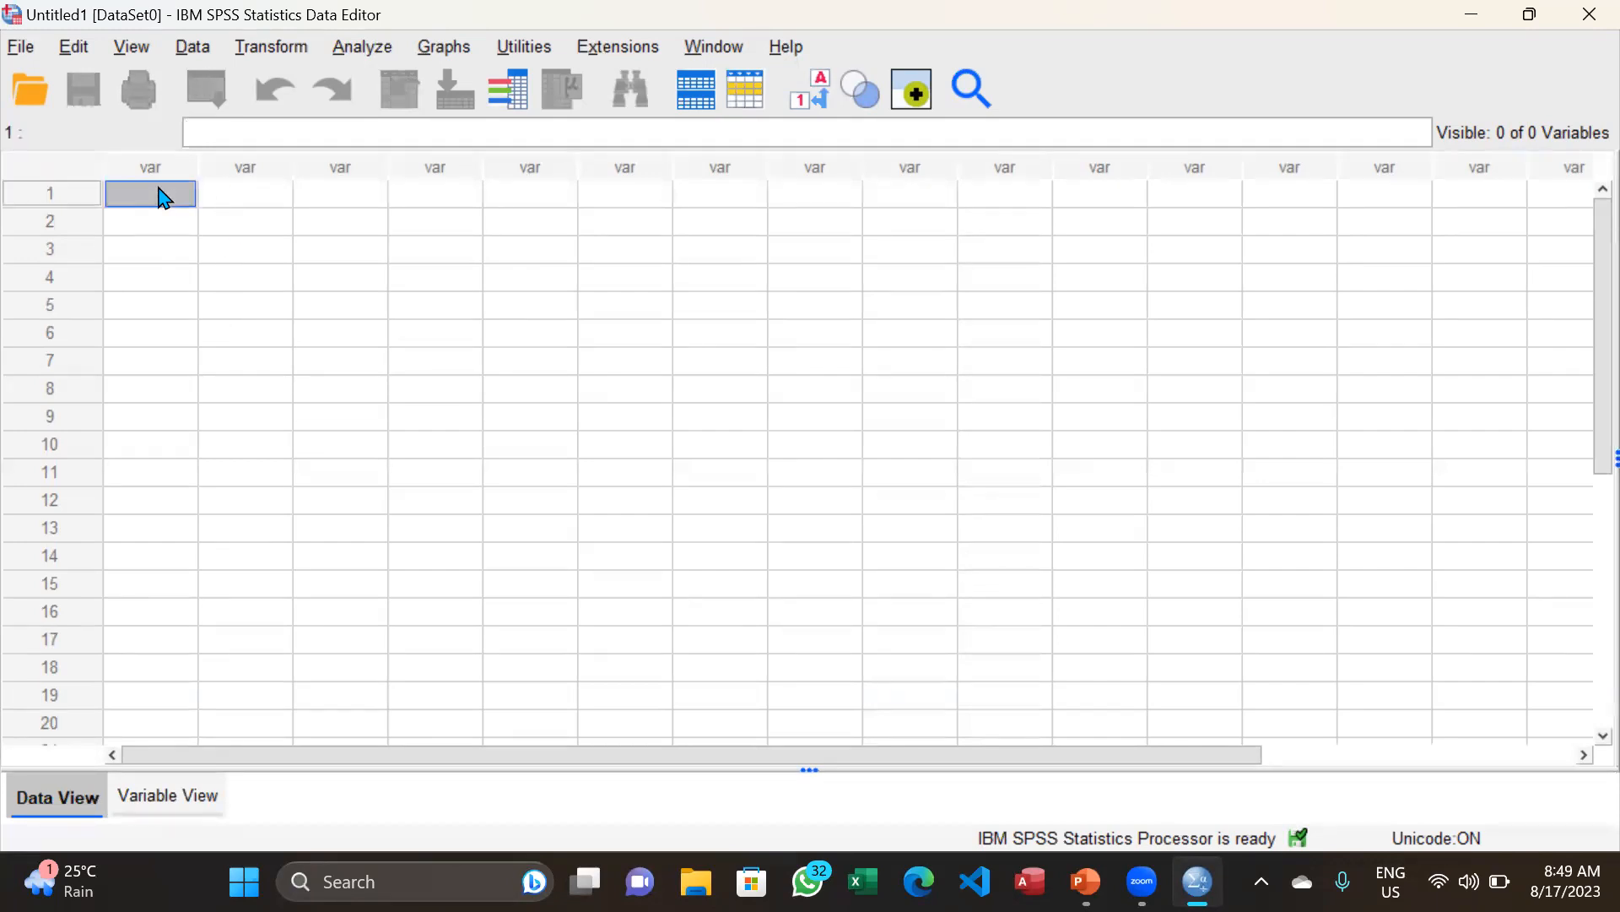
left_click(221, 198)
left_click(375, 202)
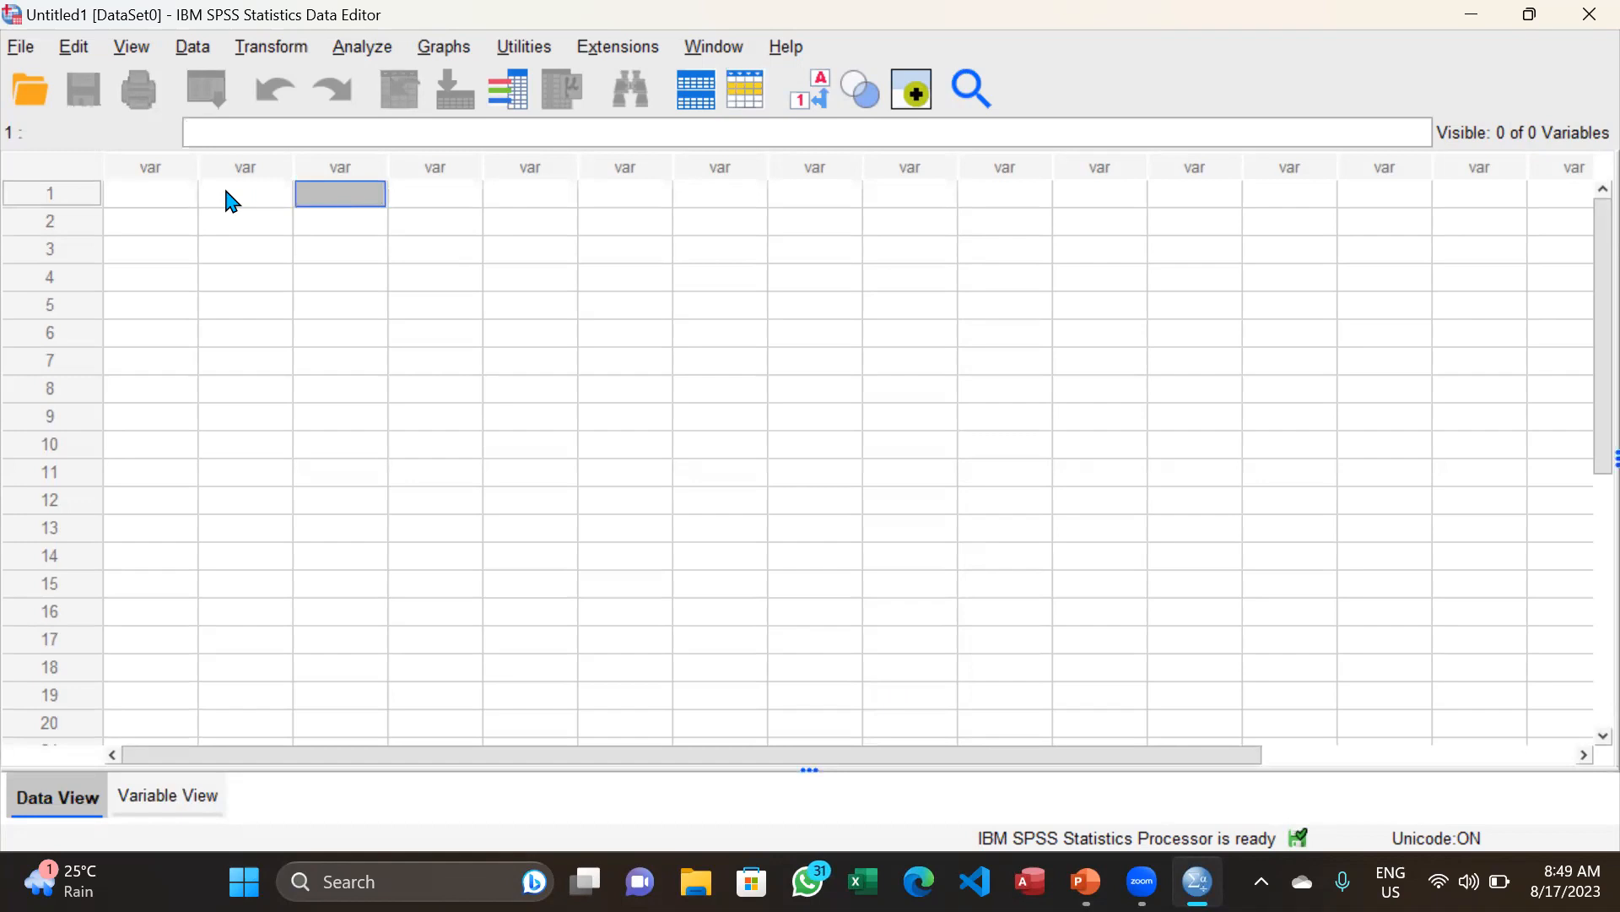
left_click(176, 201)
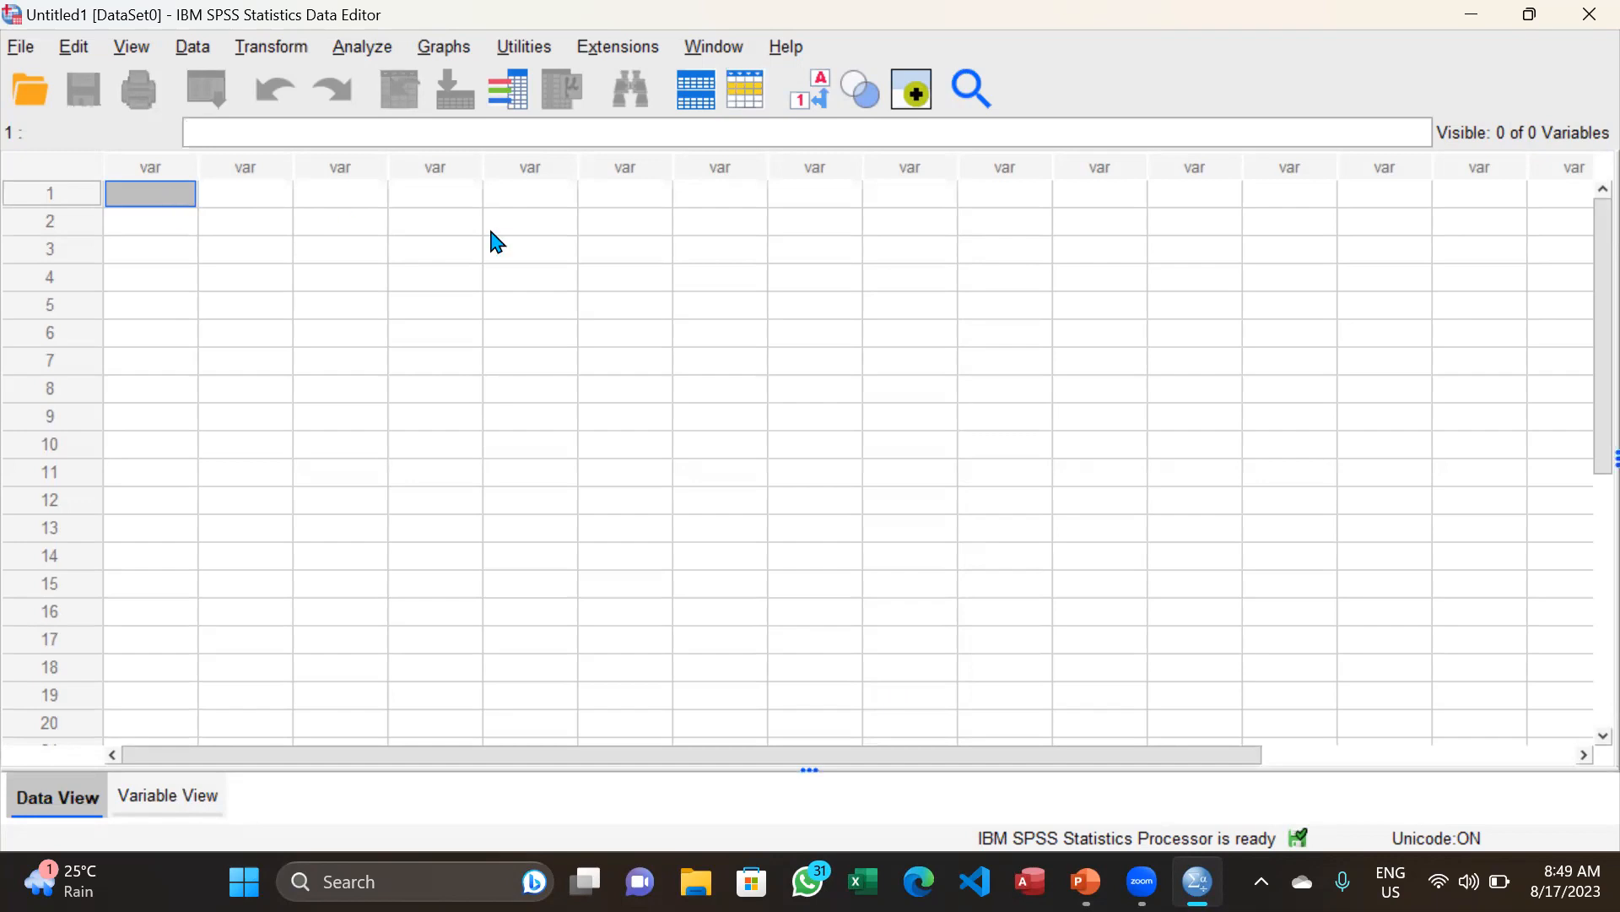
- Examine the case rows of the empty Data View by highlighting rows 1, 4, 8 and 10
left_click(52, 196)
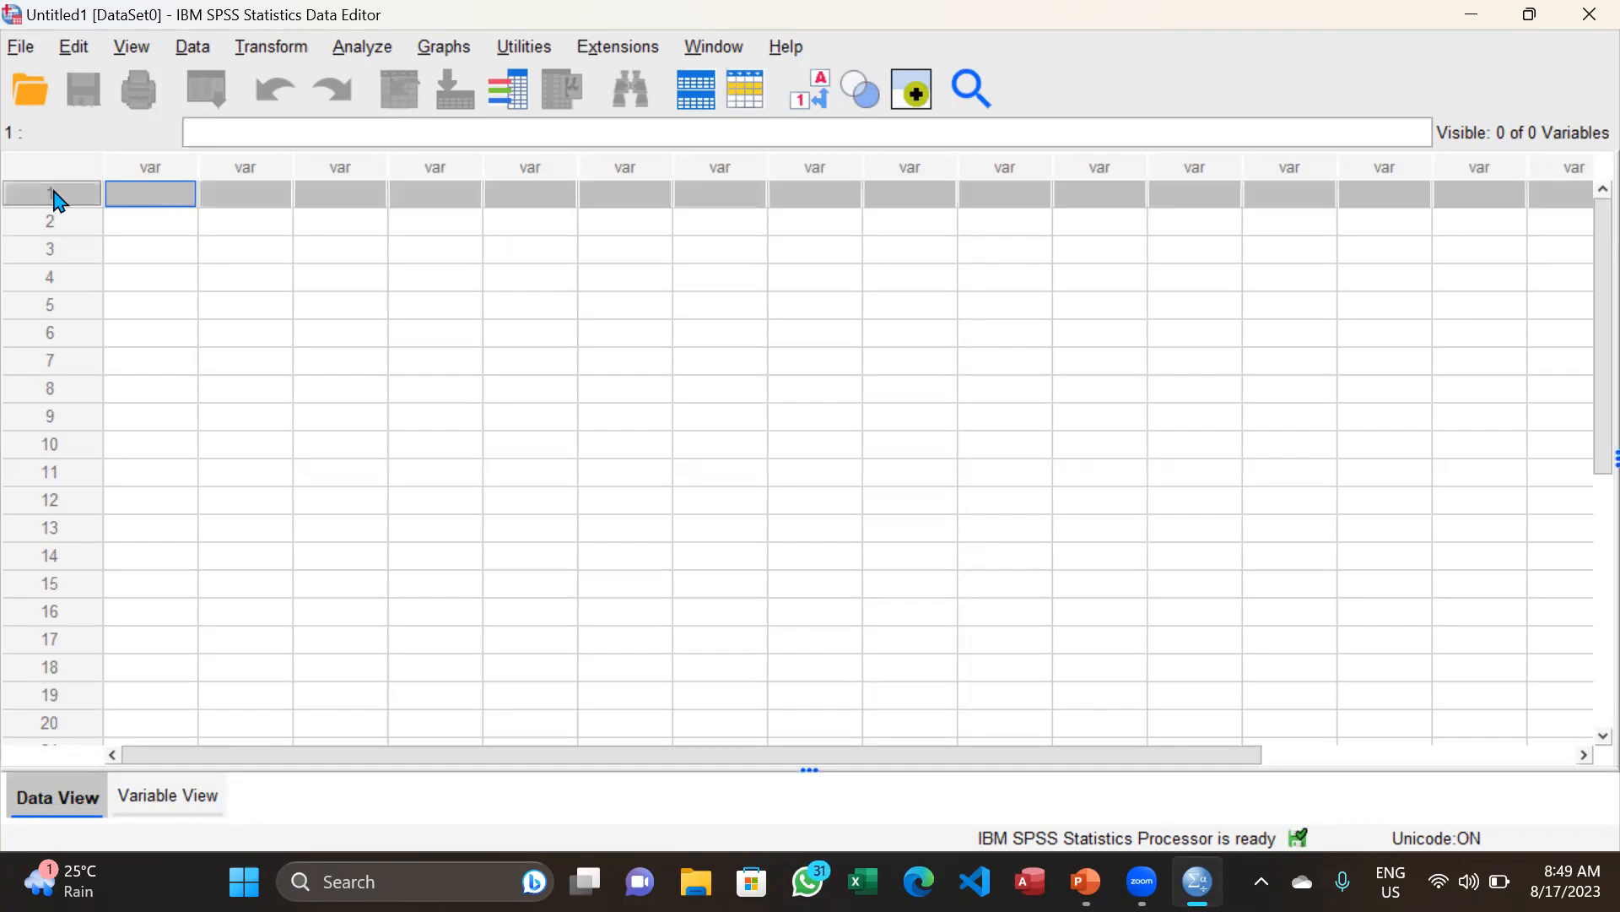
left_click(54, 279)
left_click(52, 389)
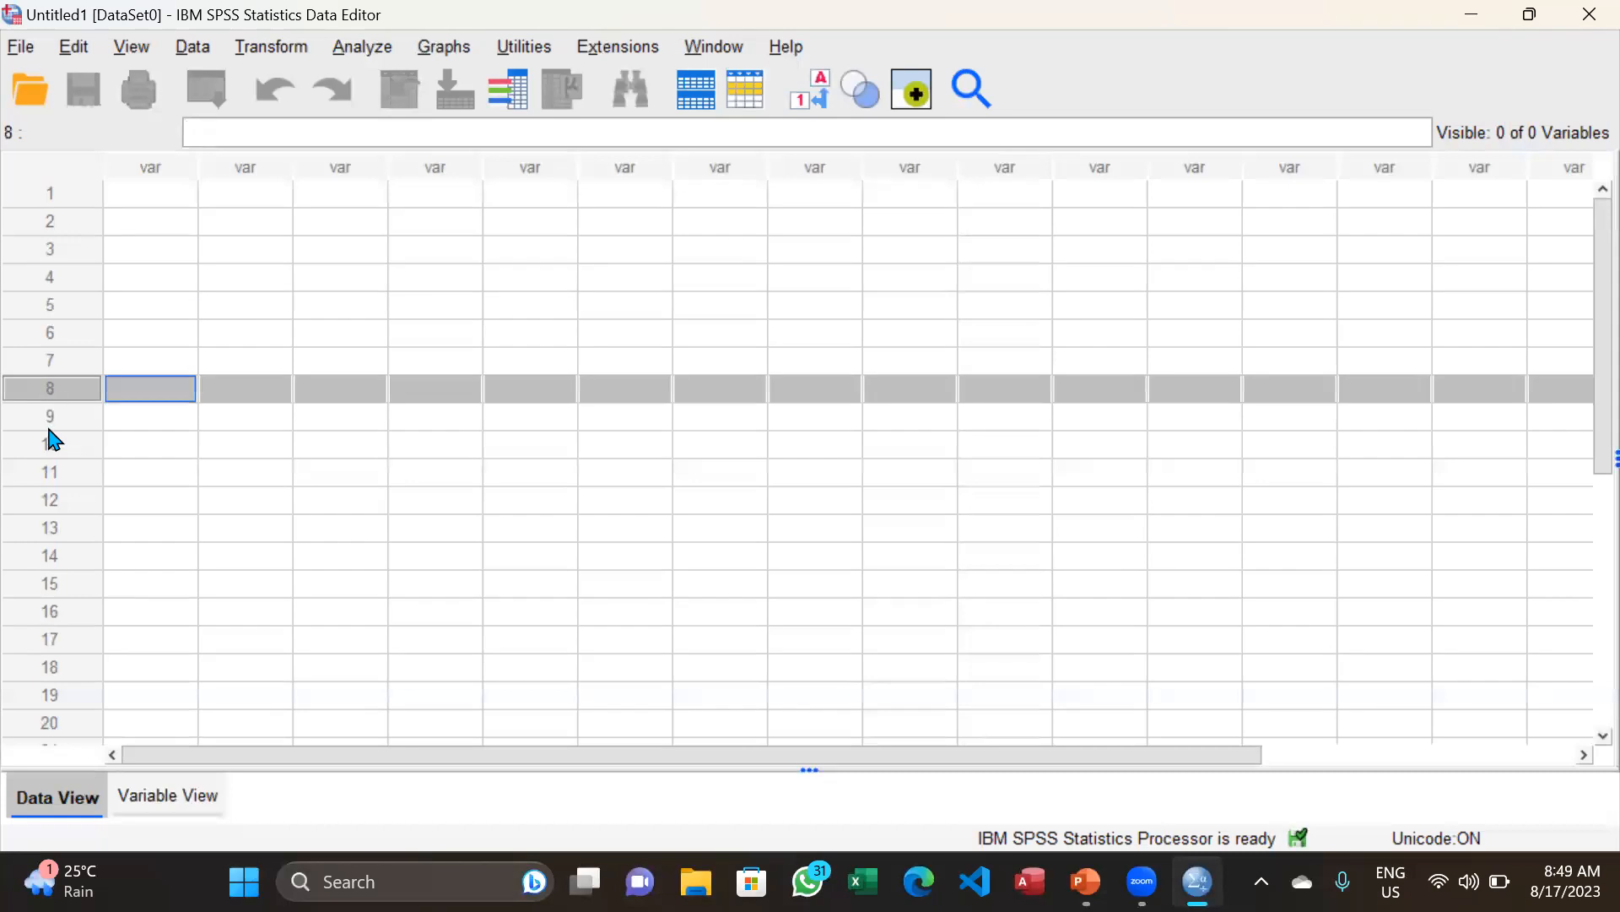
left_click(48, 448)
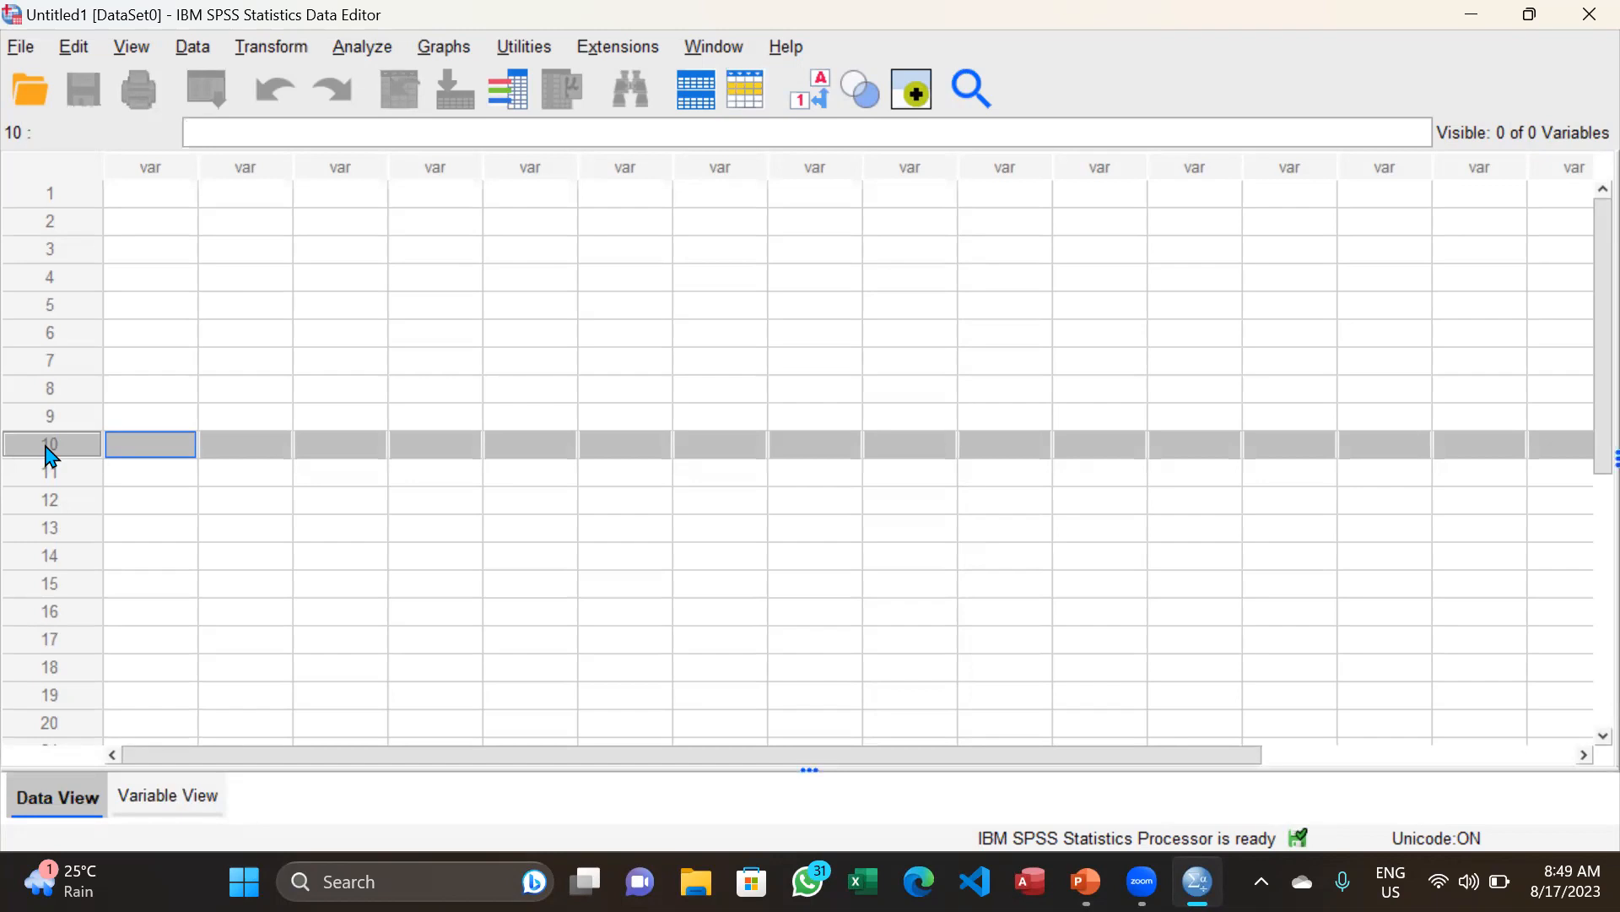
- Examine several empty variable columns in Data View and the first Name cell in Variable View
left_click(165, 169)
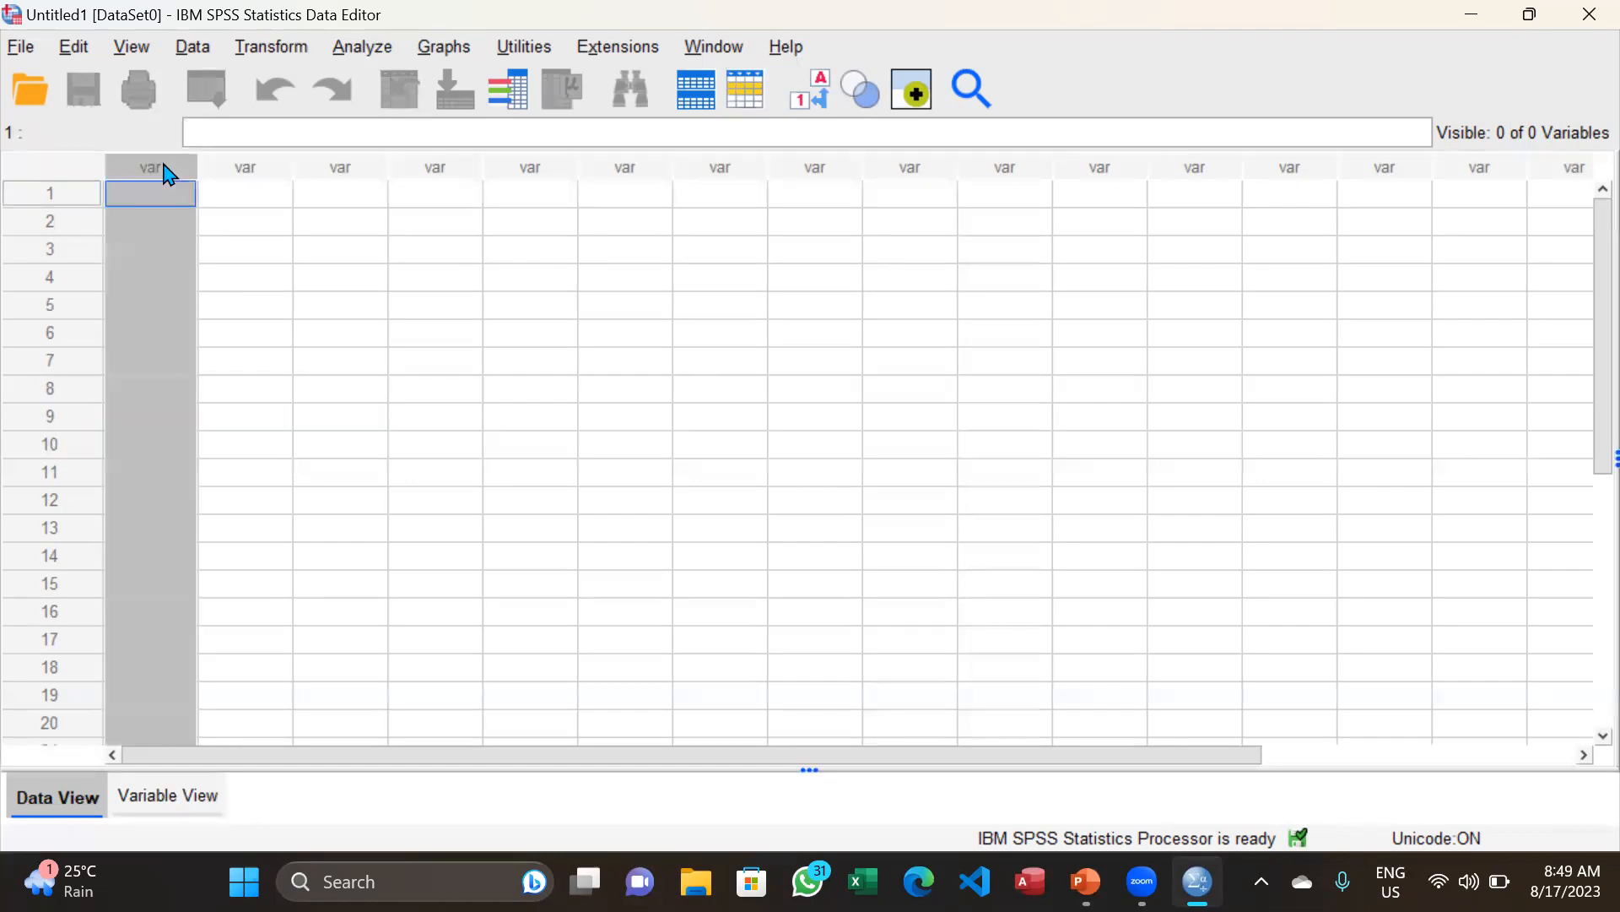
left_click(348, 171)
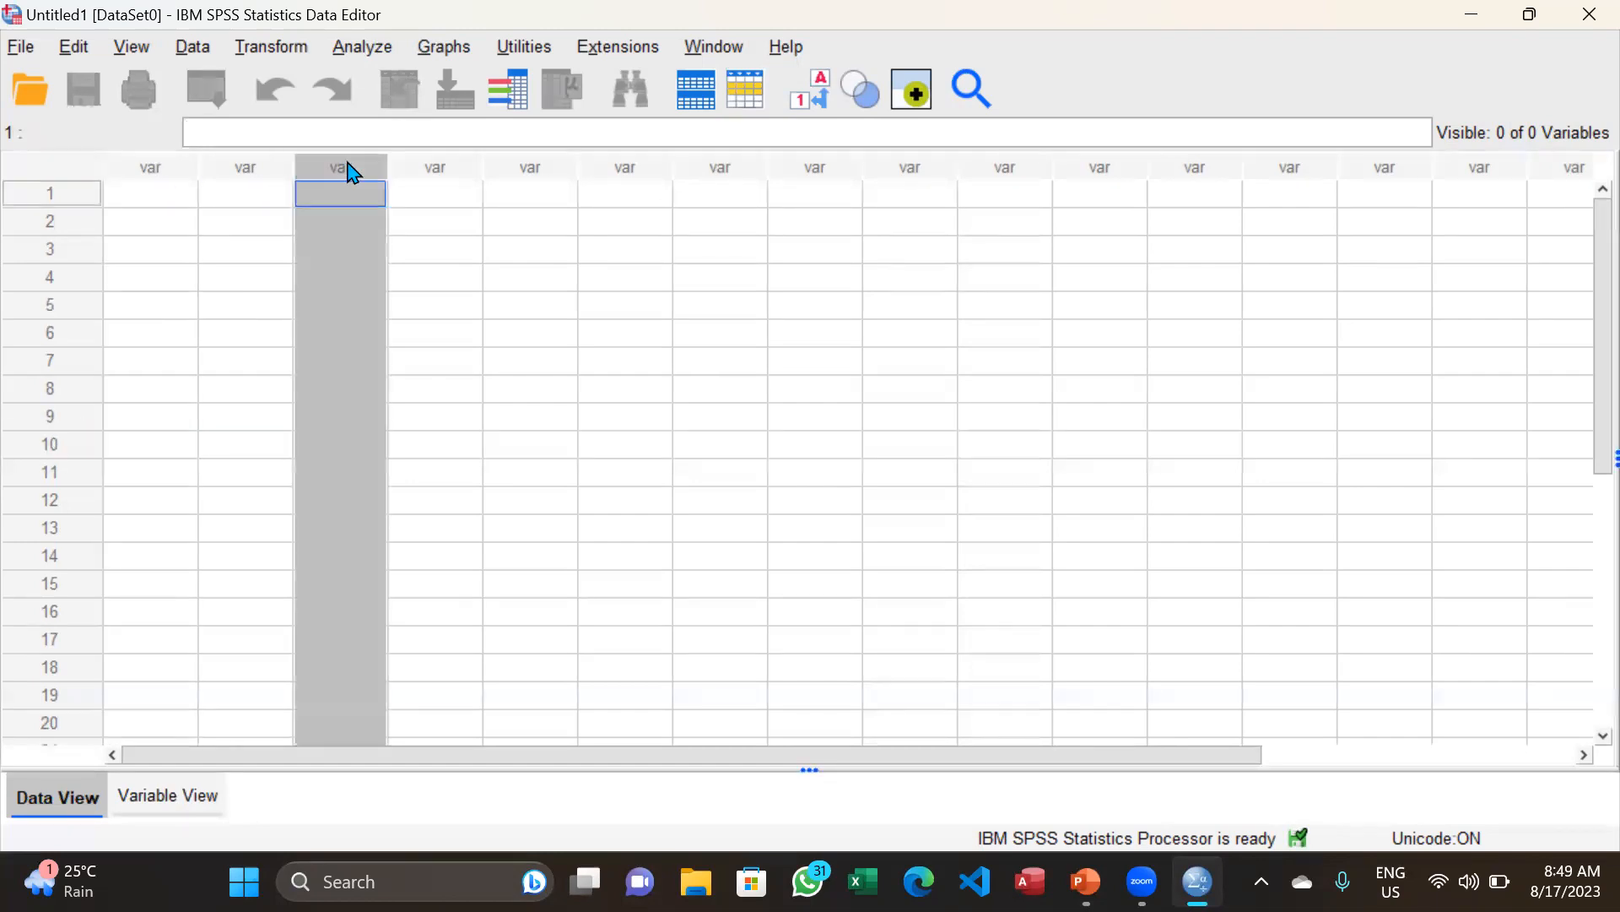
left_click(639, 171)
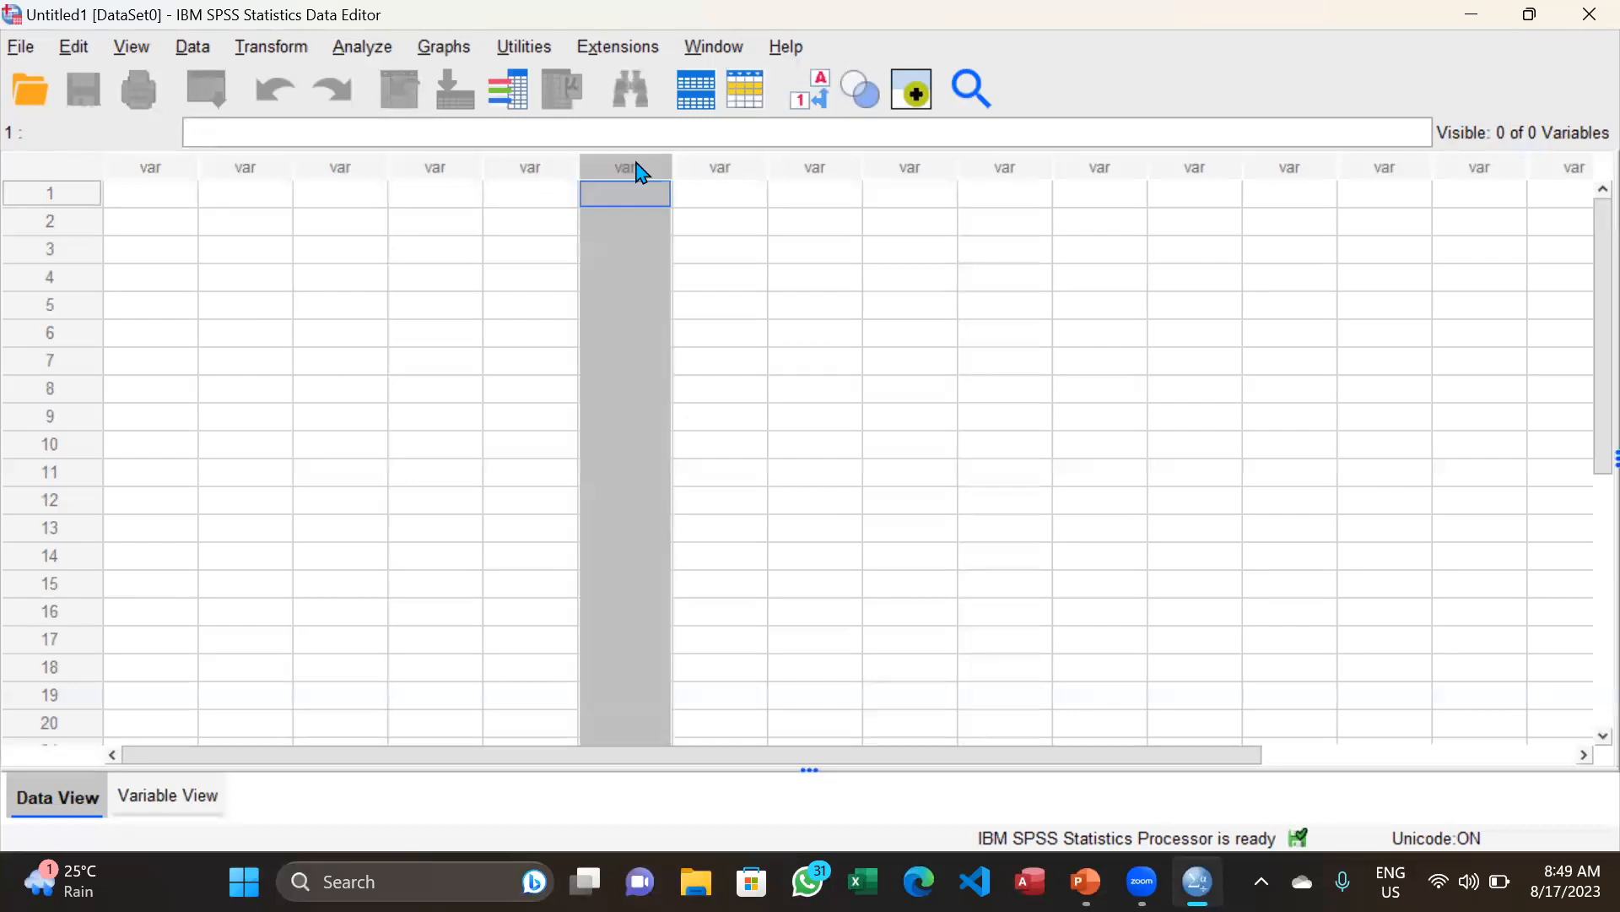
left_click(794, 173)
left_click(131, 194)
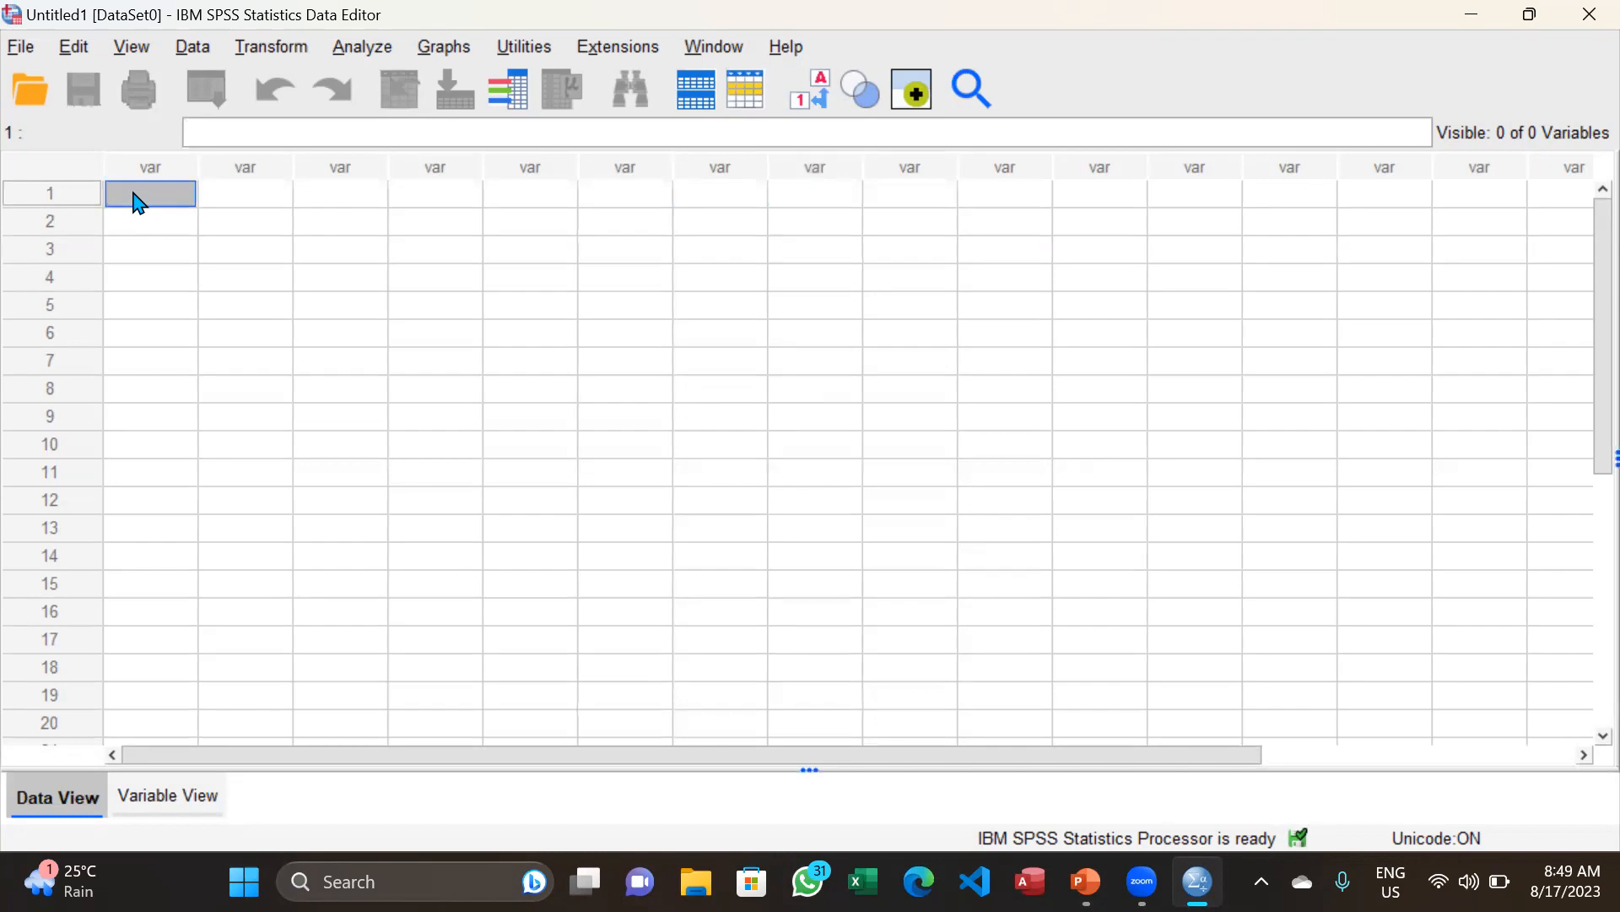
left_click(176, 794)
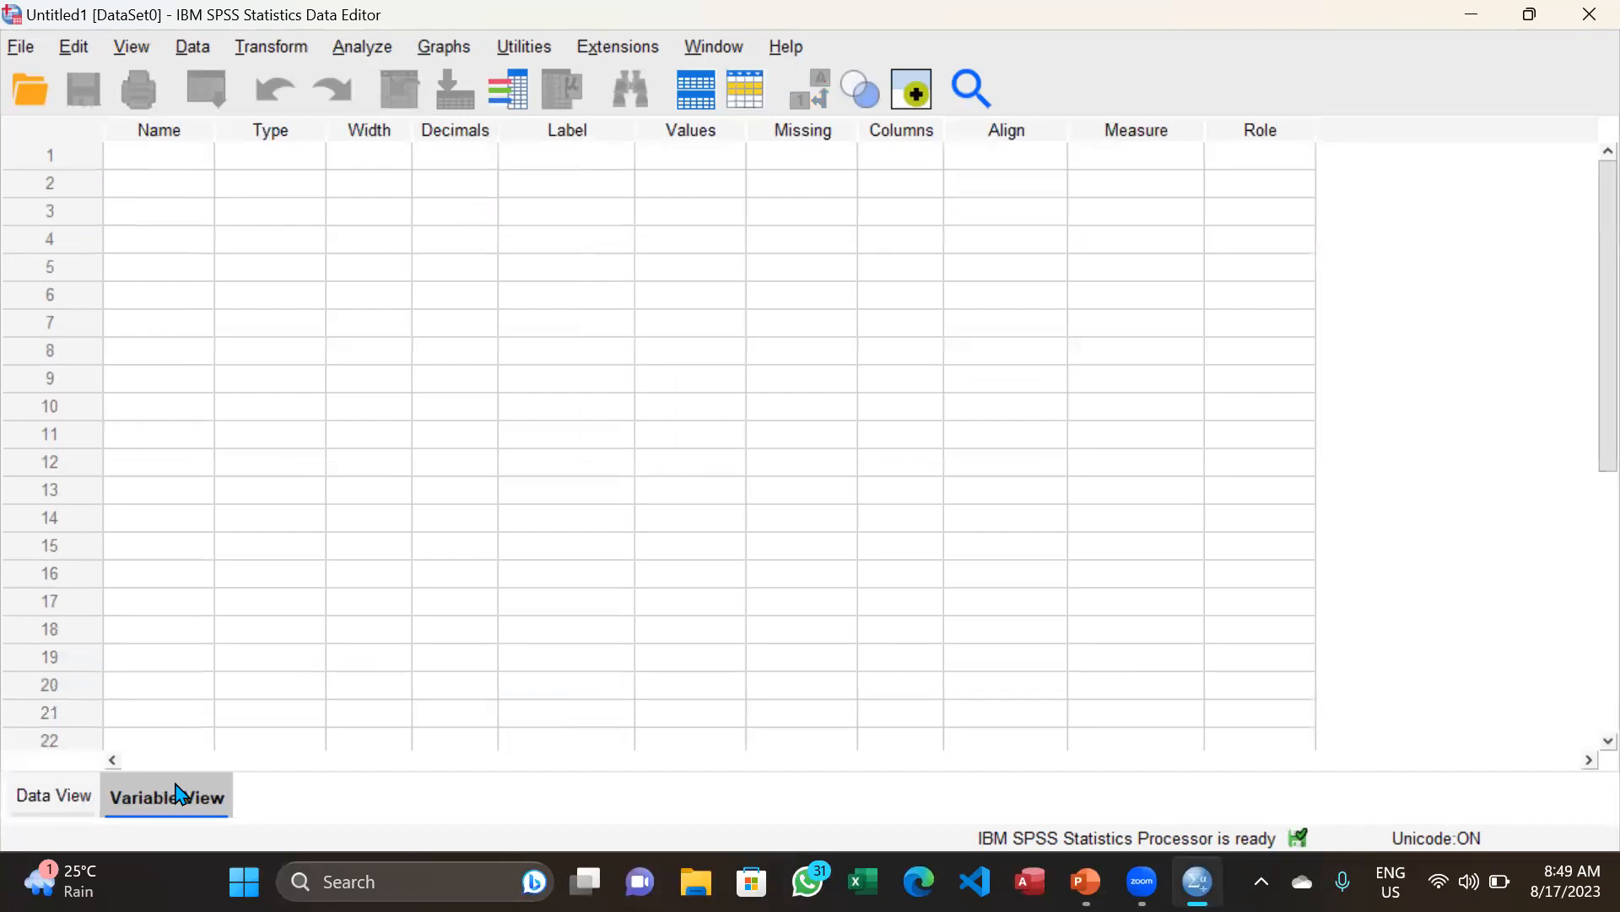
left_click(177, 161)
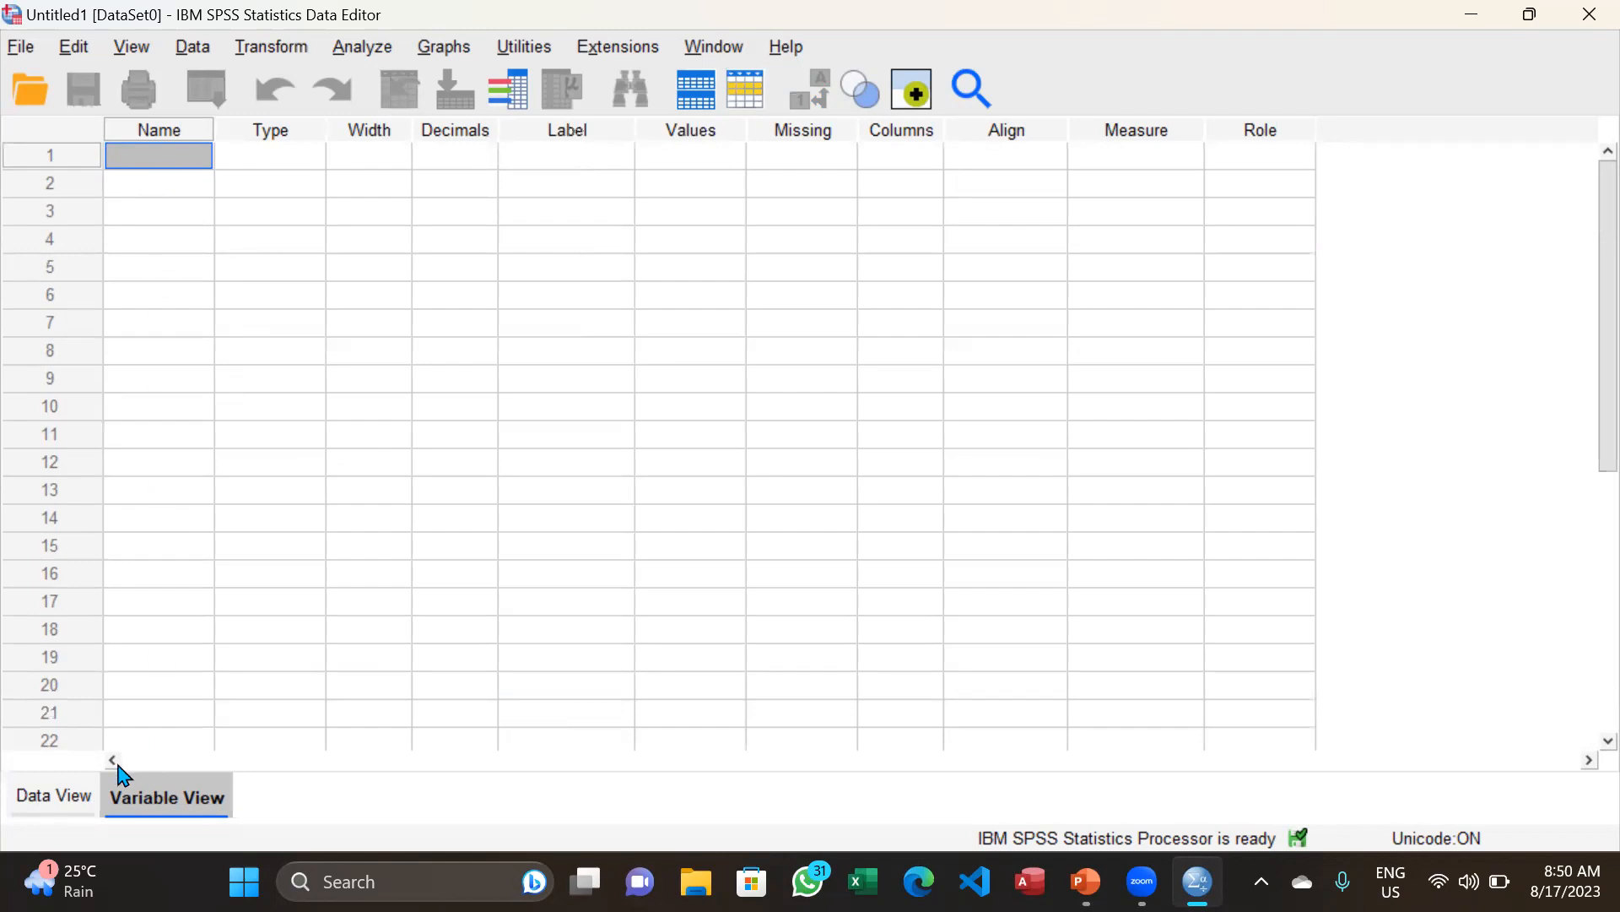
- Enter the values 1, 2, 3 and 4 in rows 1 to 4 of the first Data View column
left_click(42, 799)
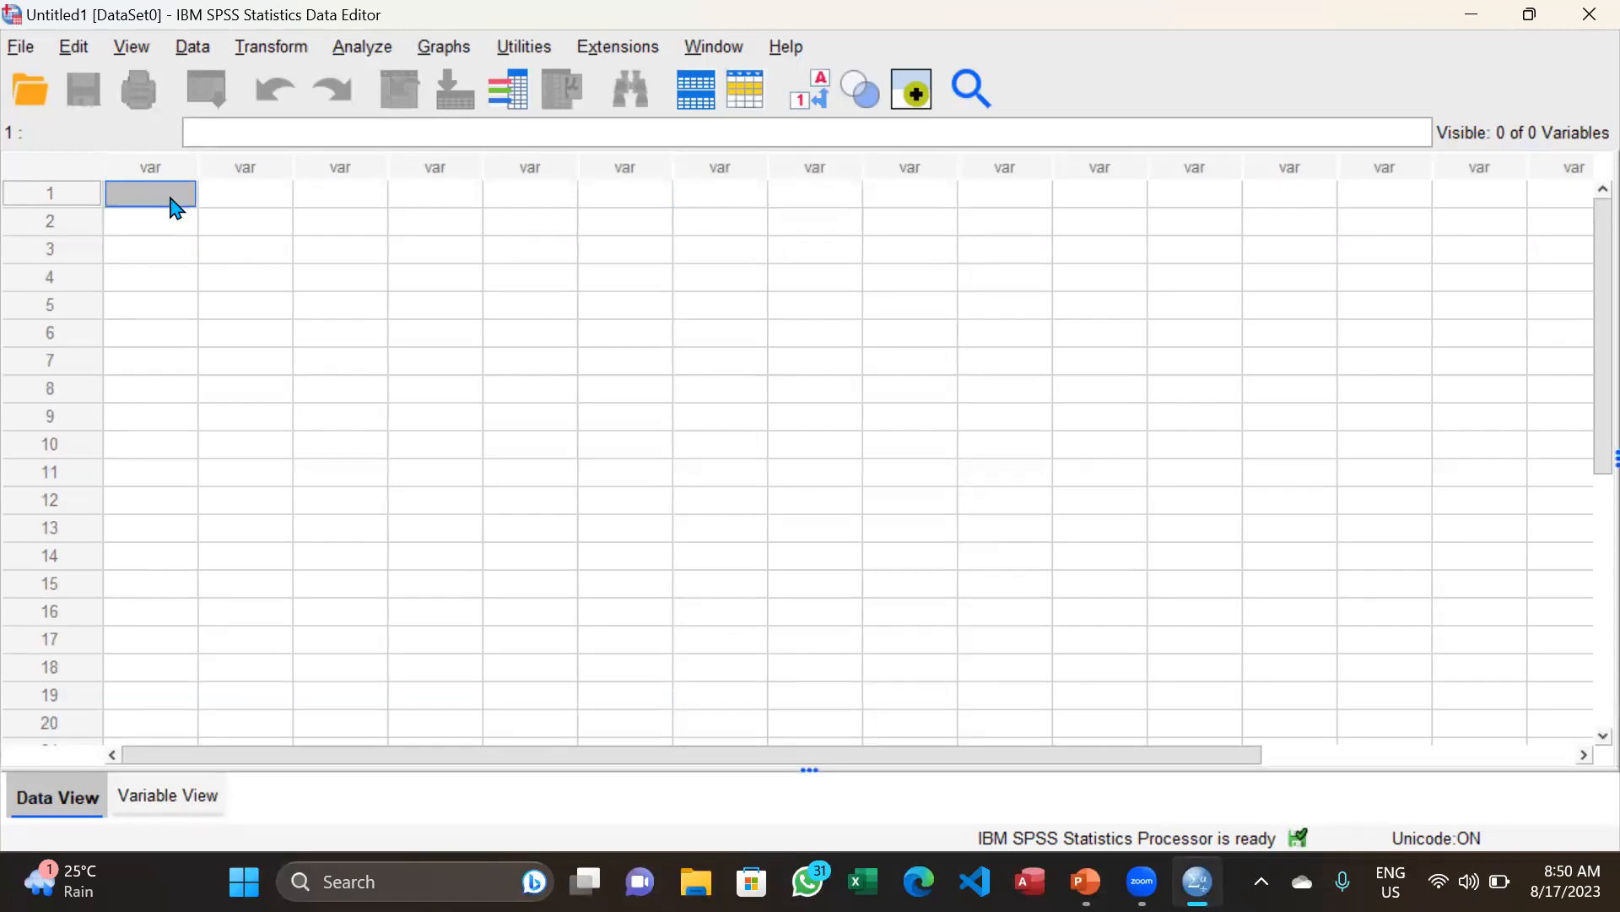
type("1")
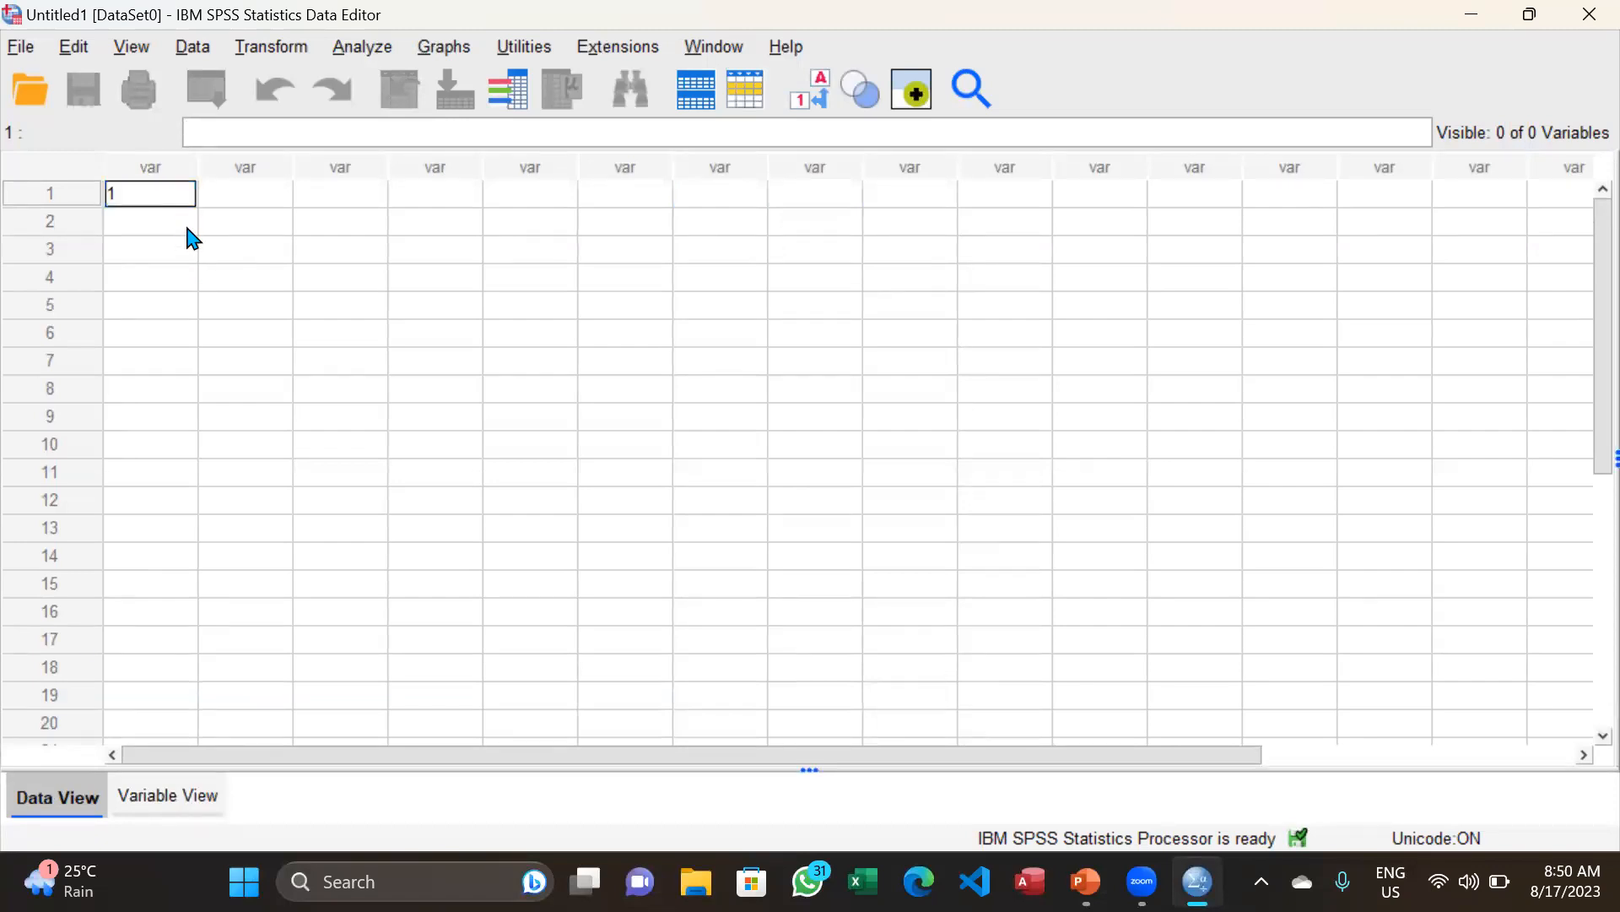
left_click(186, 230)
type("2")
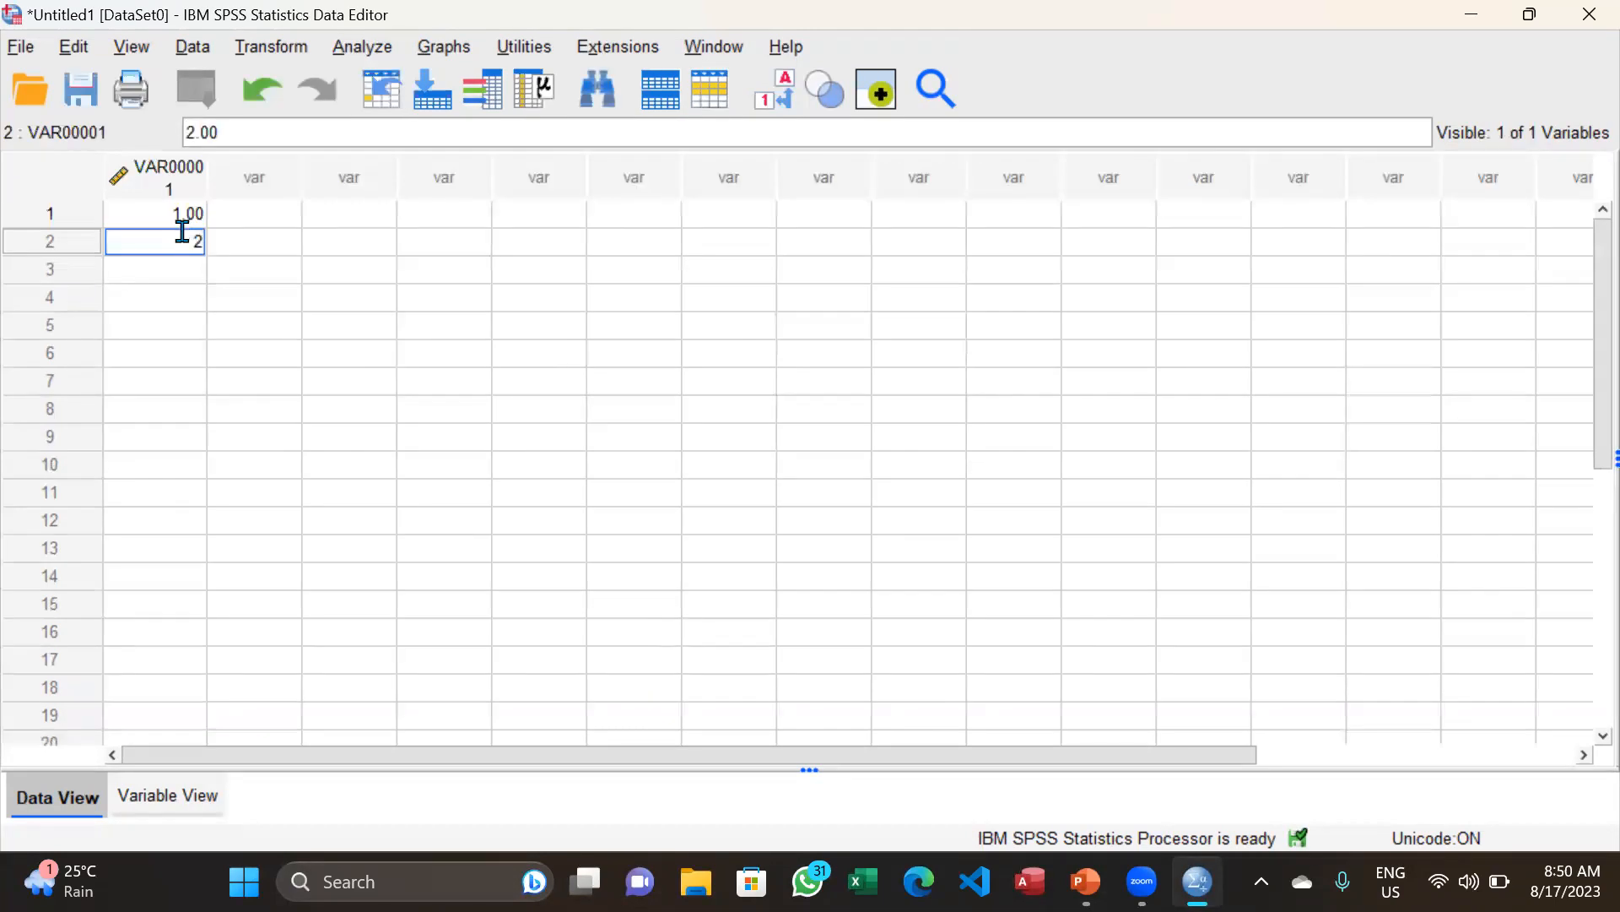
left_click(191, 275)
type("3")
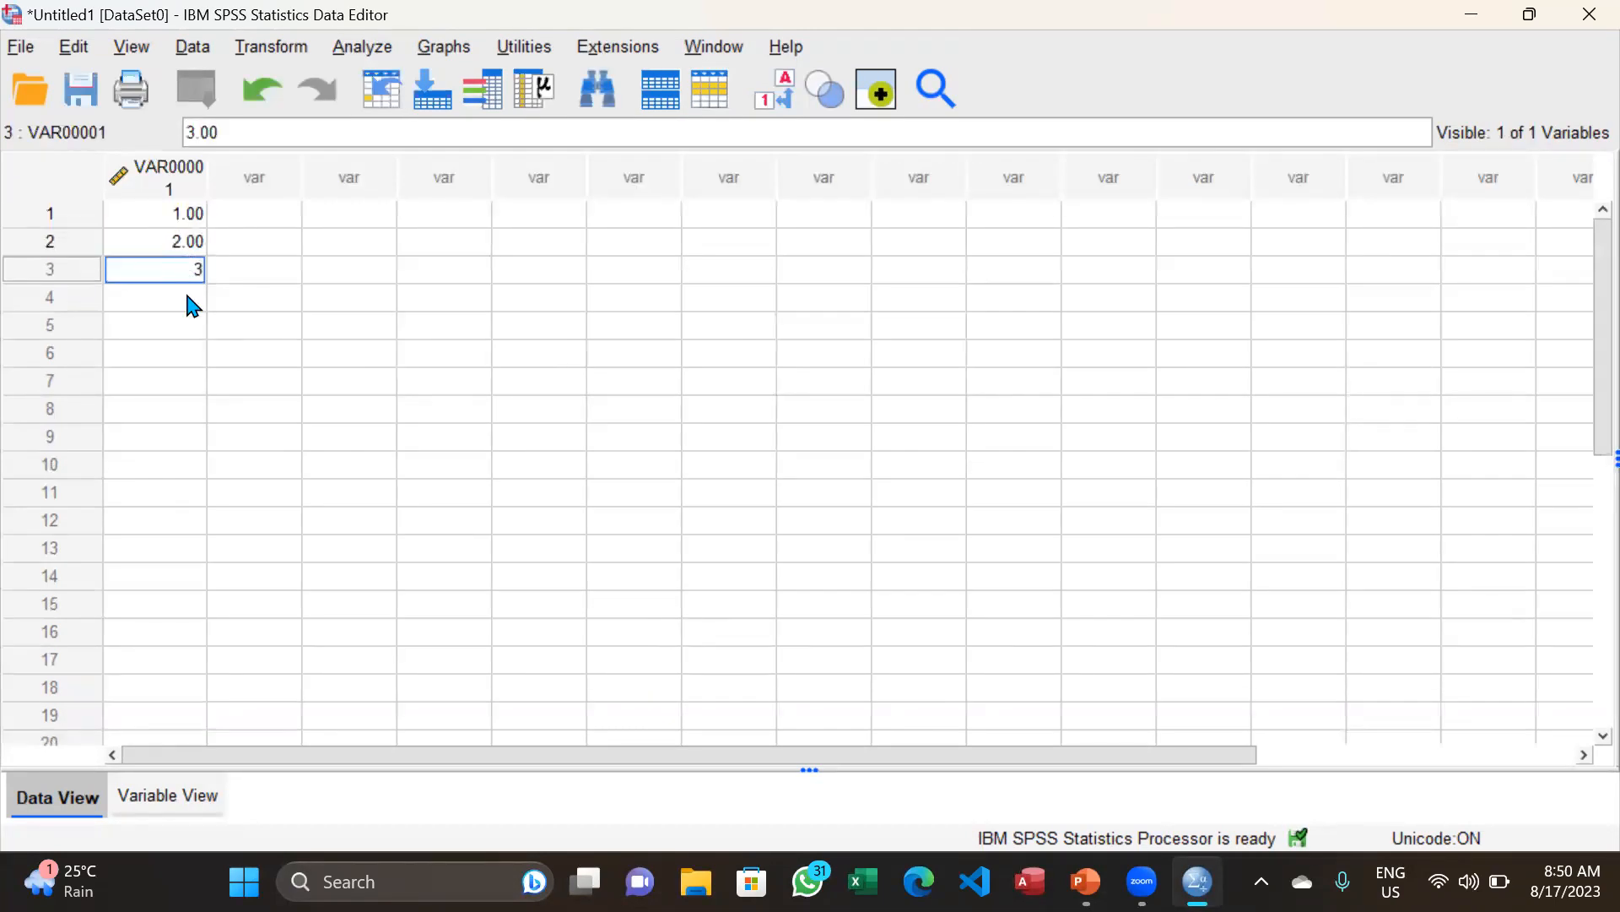
left_click(188, 297)
type("4")
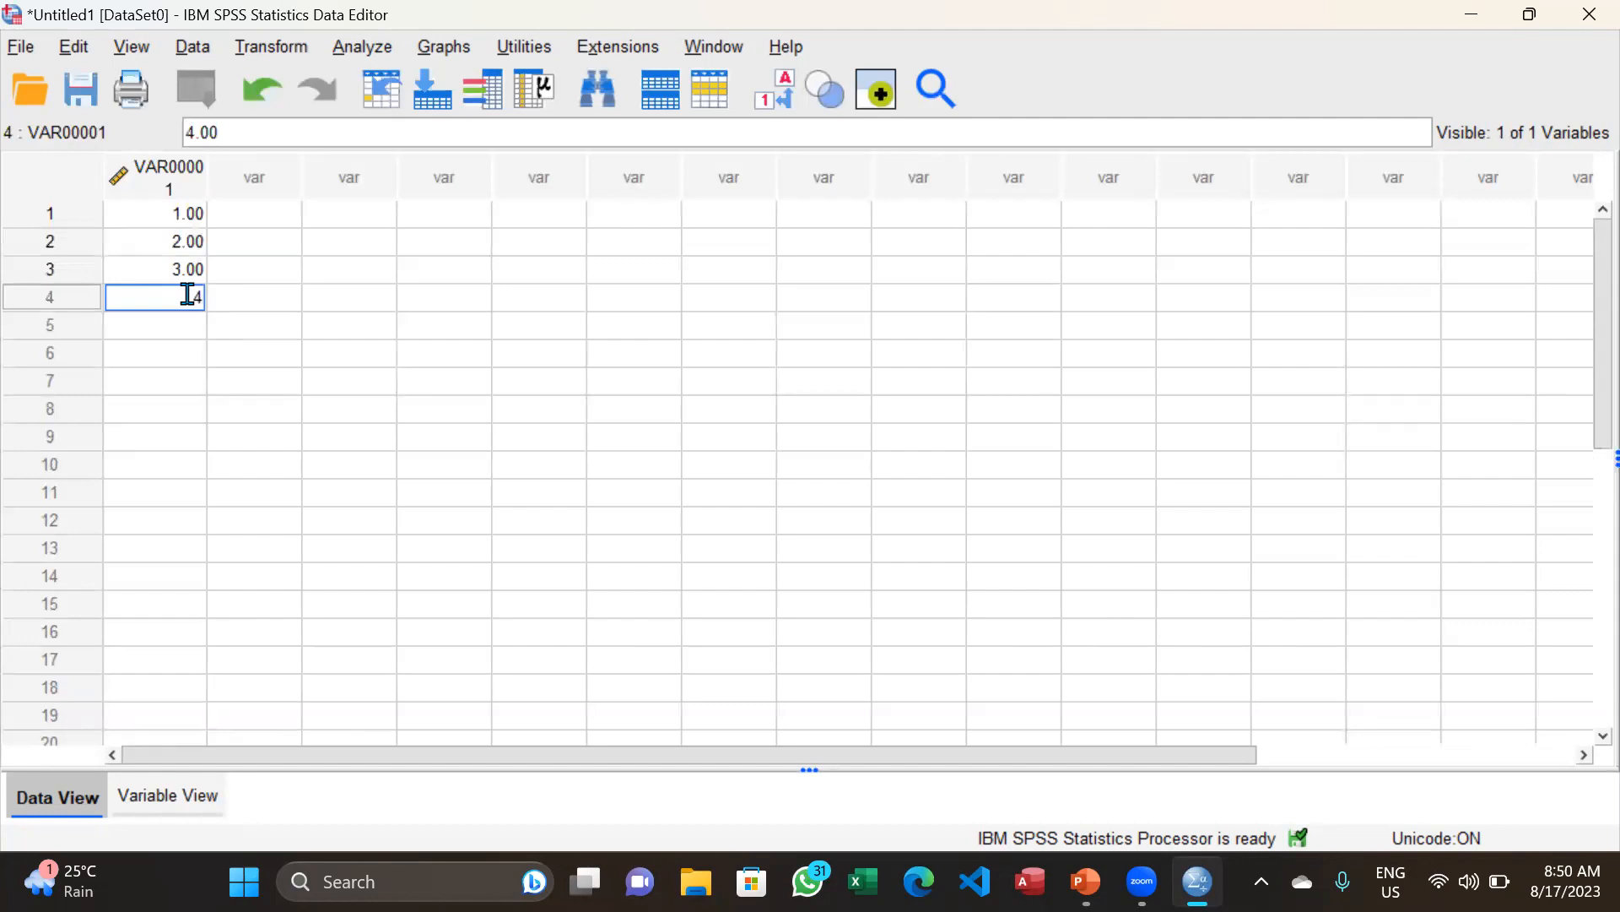
left_click(162, 174)
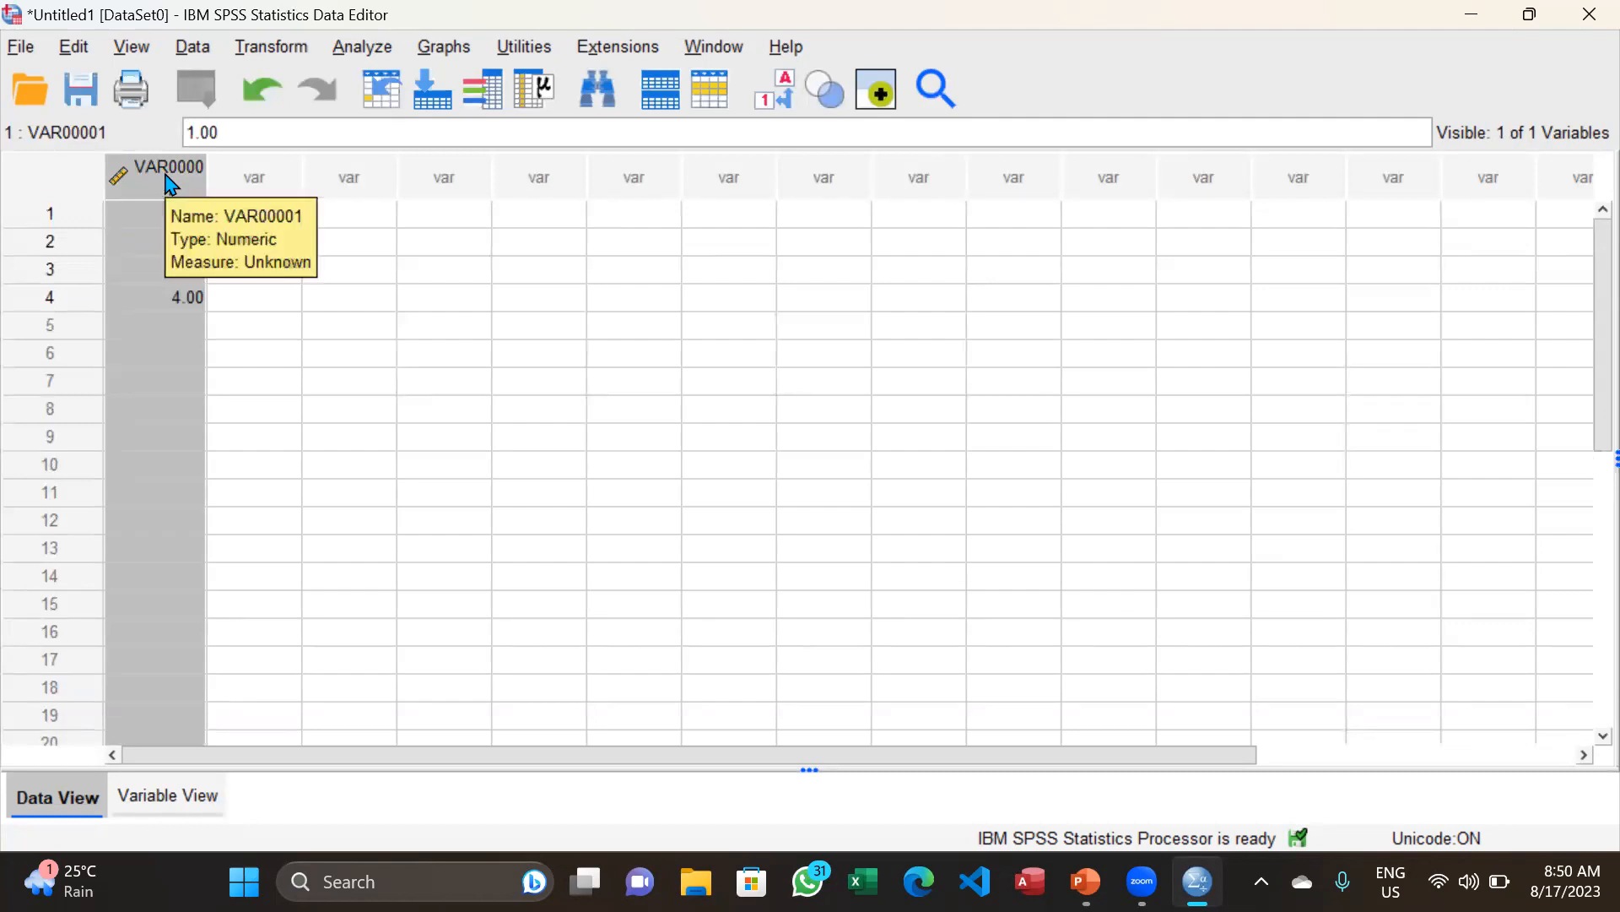
- Enter 2, 3 and 4 in row 1 of the second, third and fourth Data View columns
left_click(257, 217)
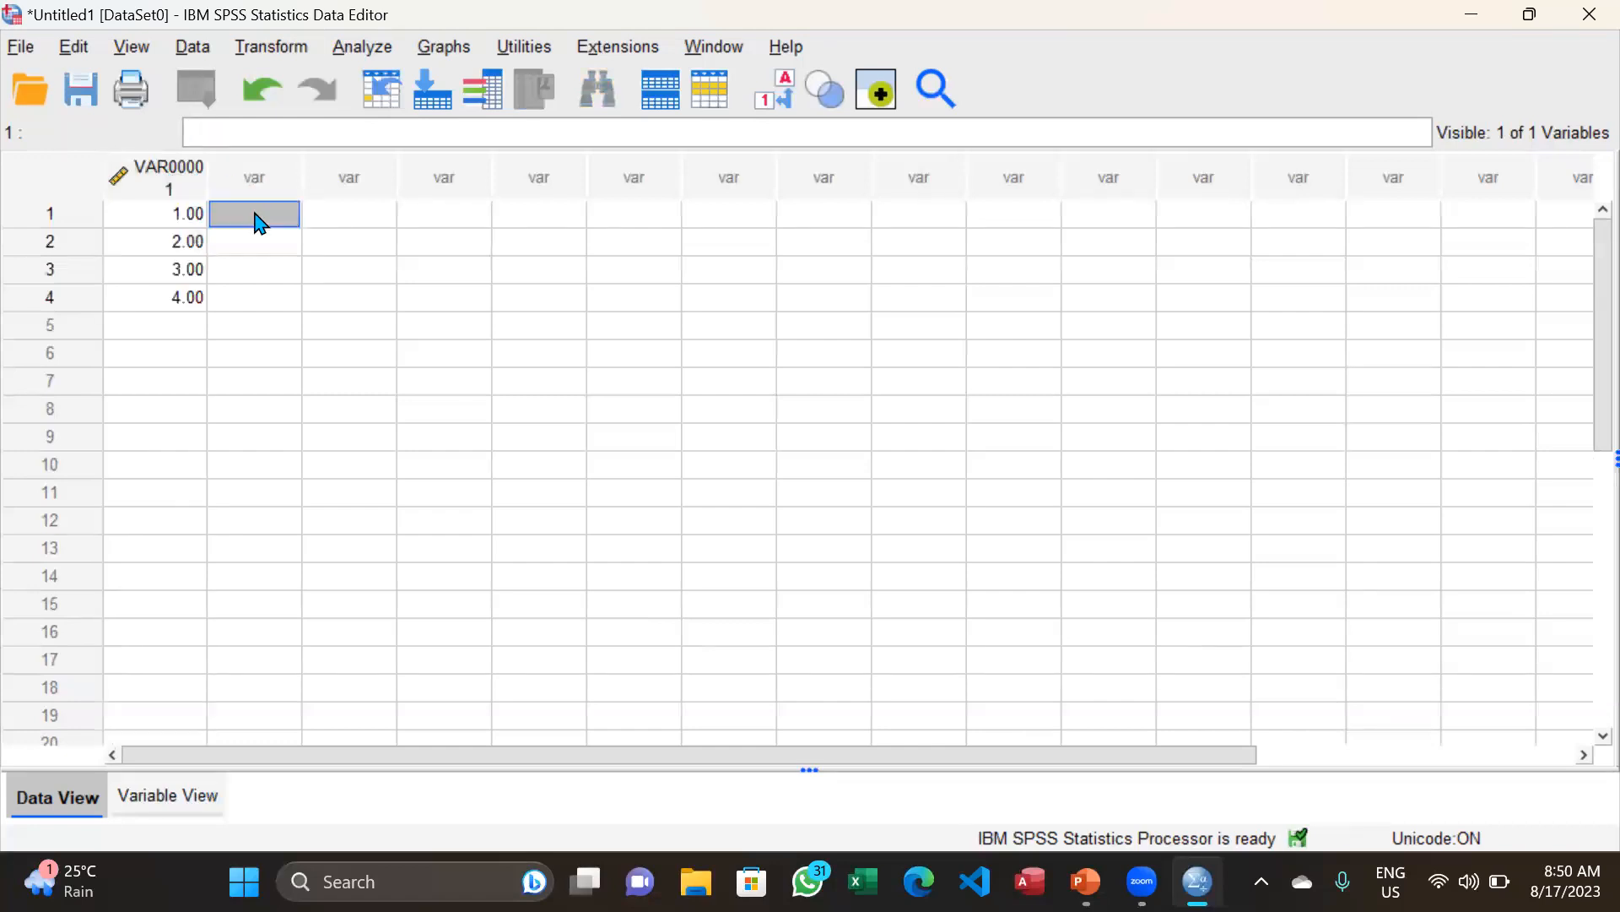
type("2")
left_click(350, 216)
type("3")
left_click(450, 218)
type("4")
- Examine the column headers of the four variables VAR00001 to VAR00004 in Data View
left_click(284, 184)
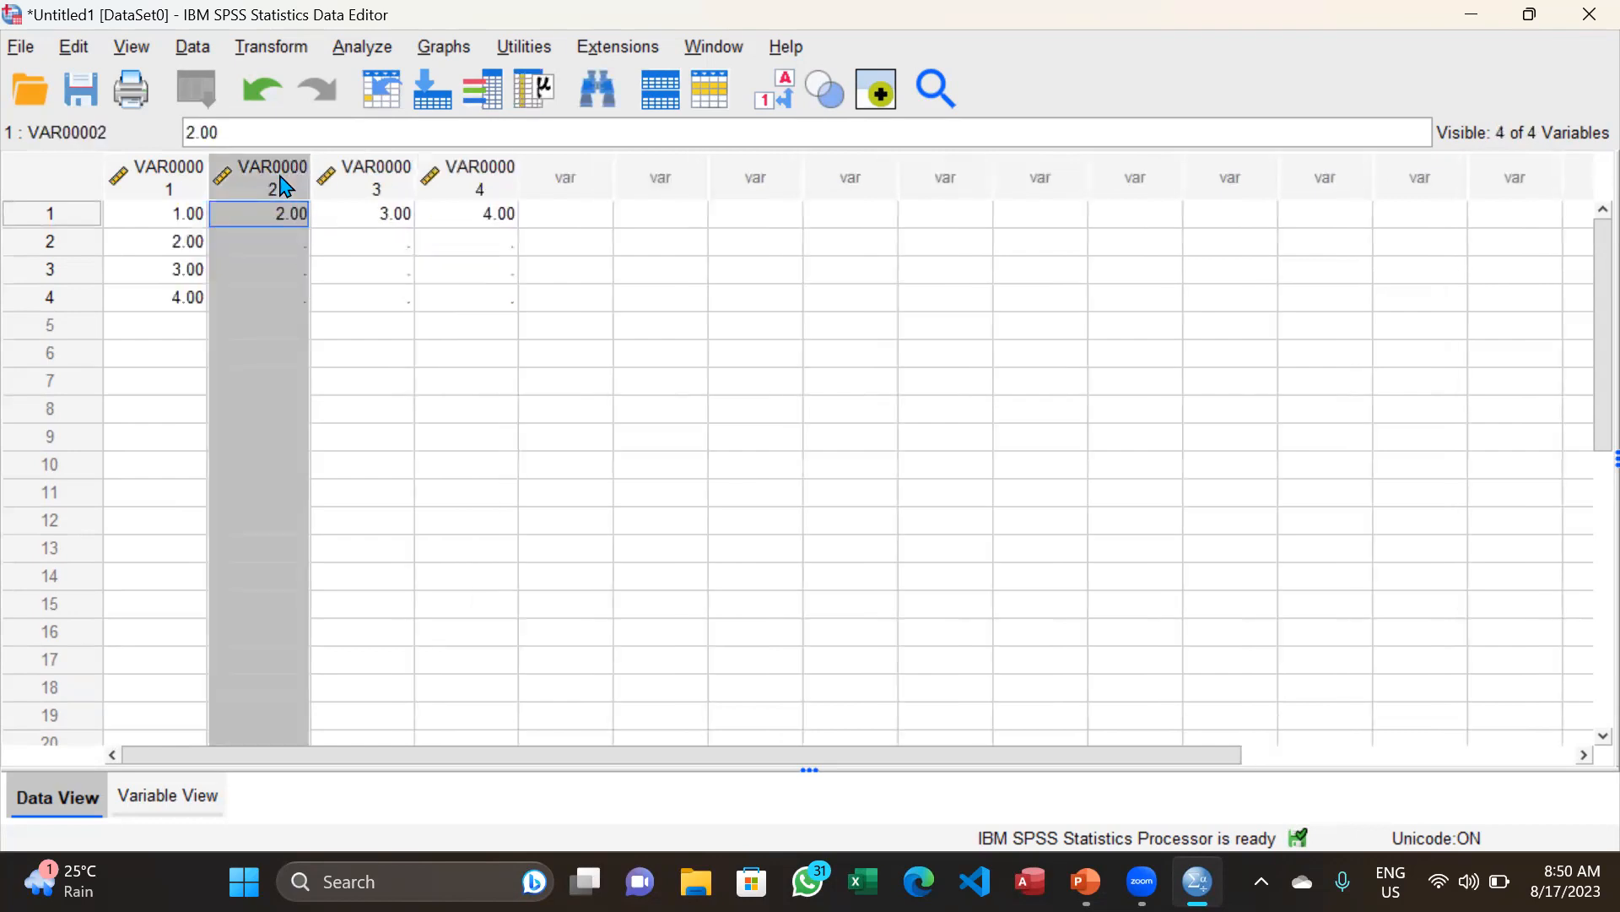
left_click(357, 192)
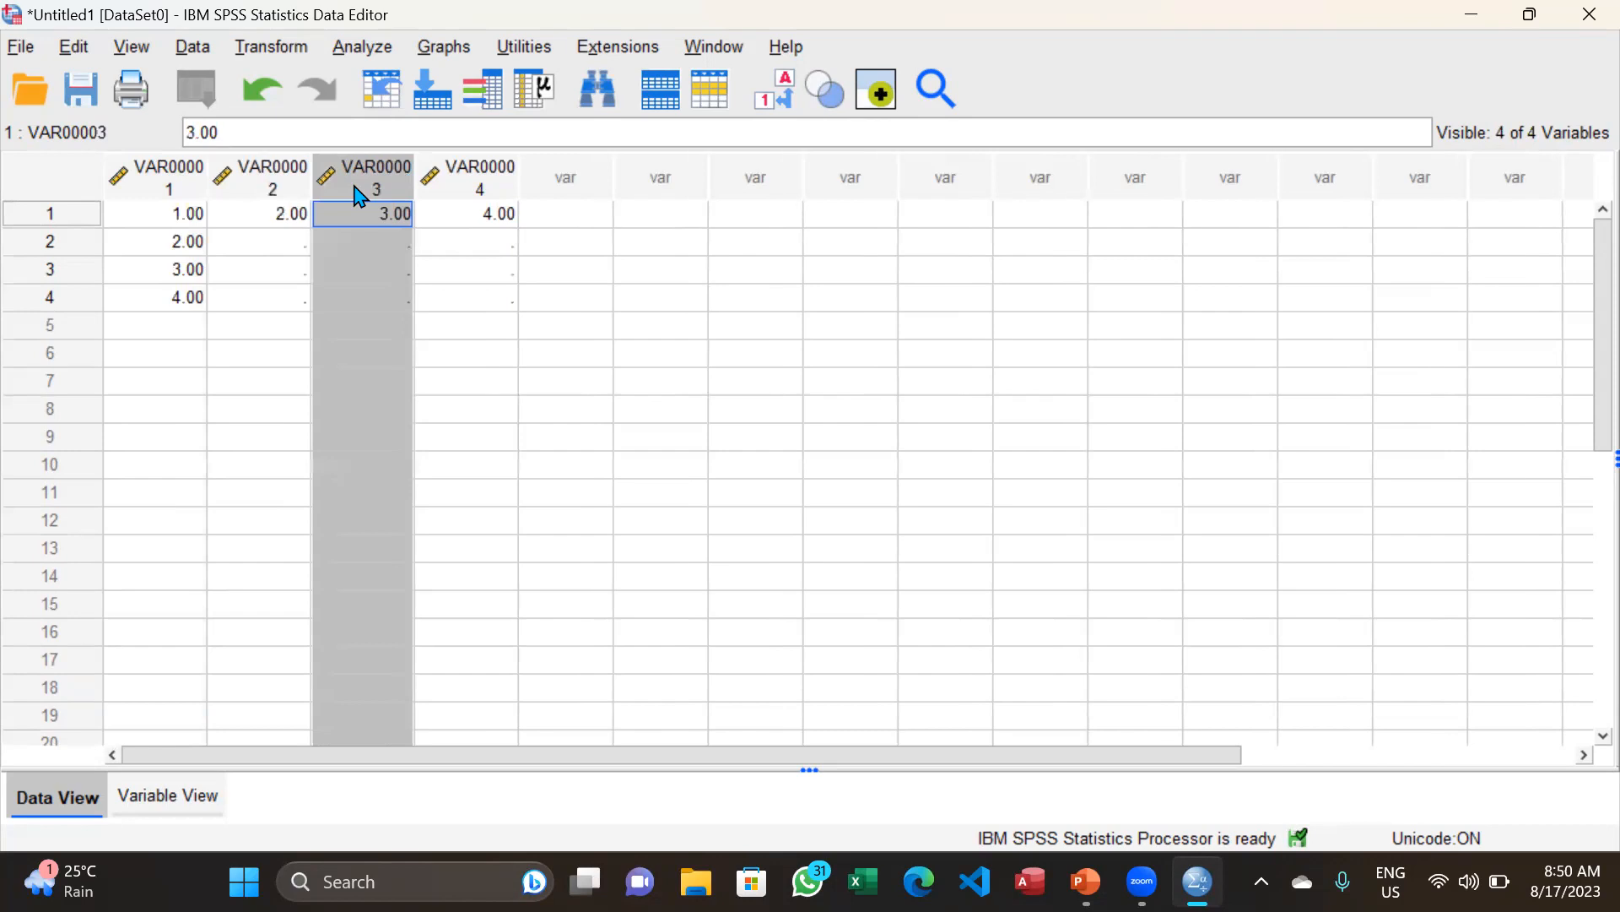
left_click(456, 198)
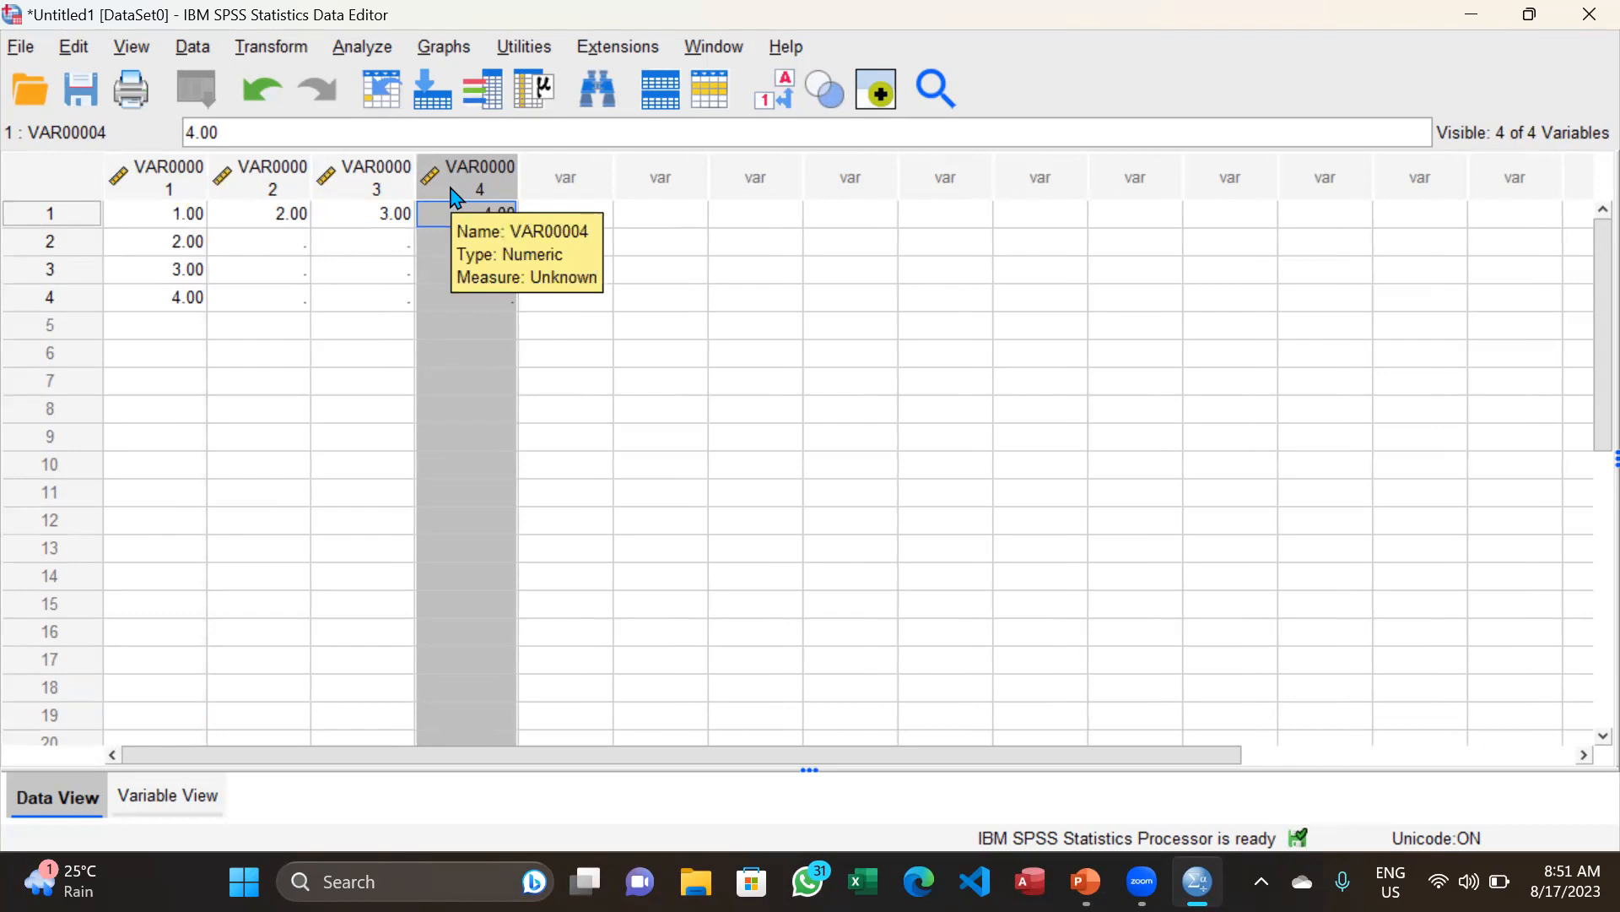
left_click(190, 179)
left_click(272, 175)
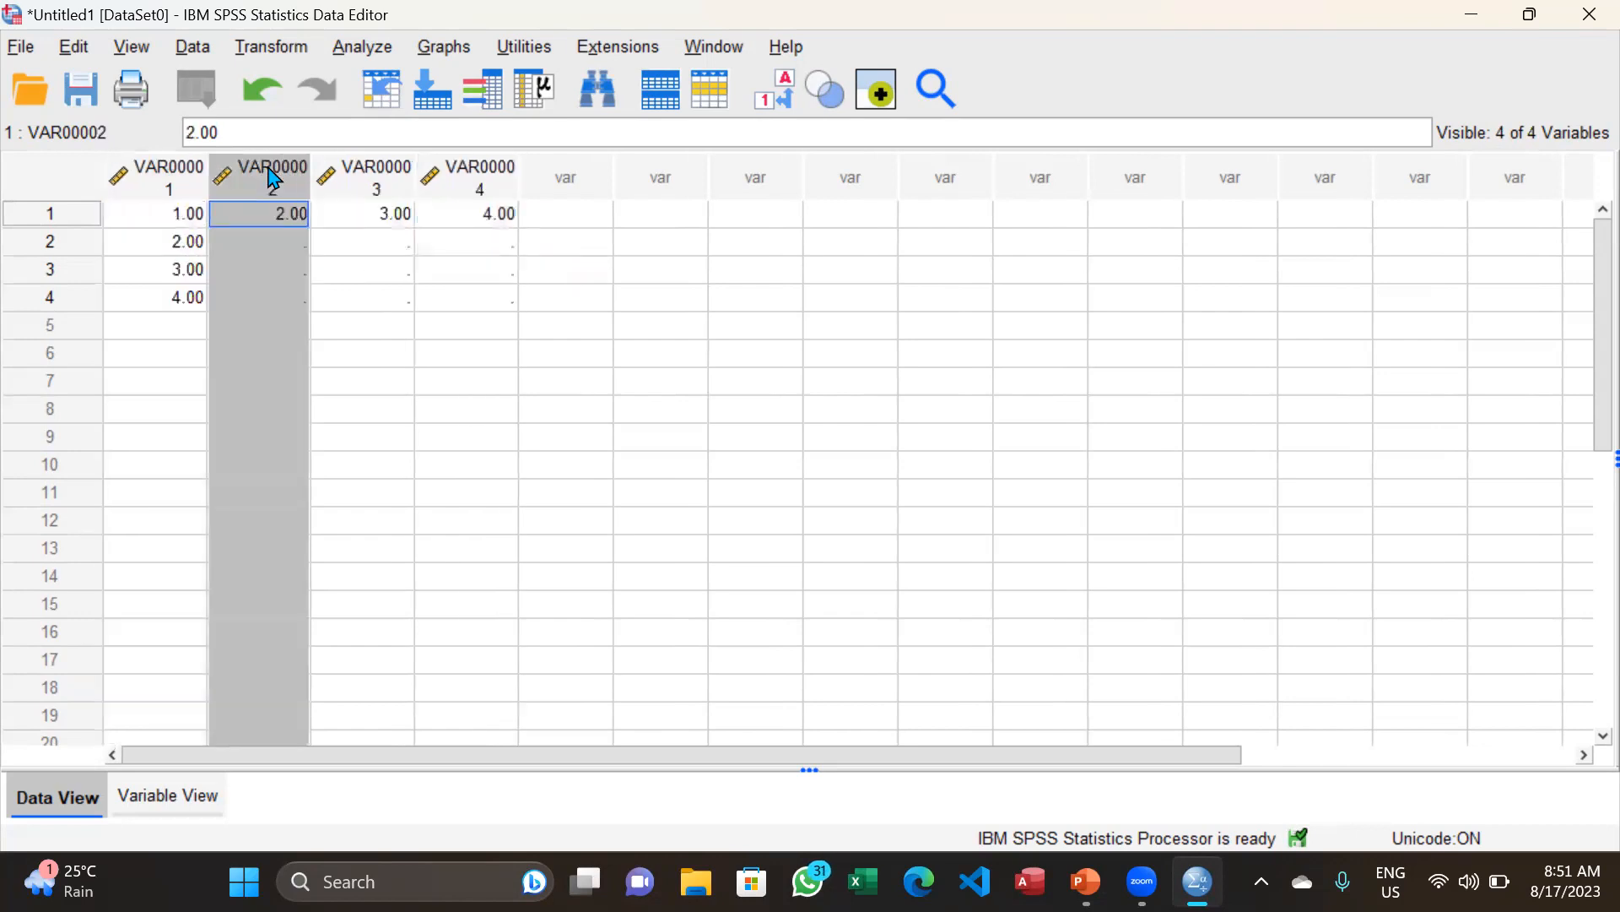
left_click(342, 180)
left_click(473, 191)
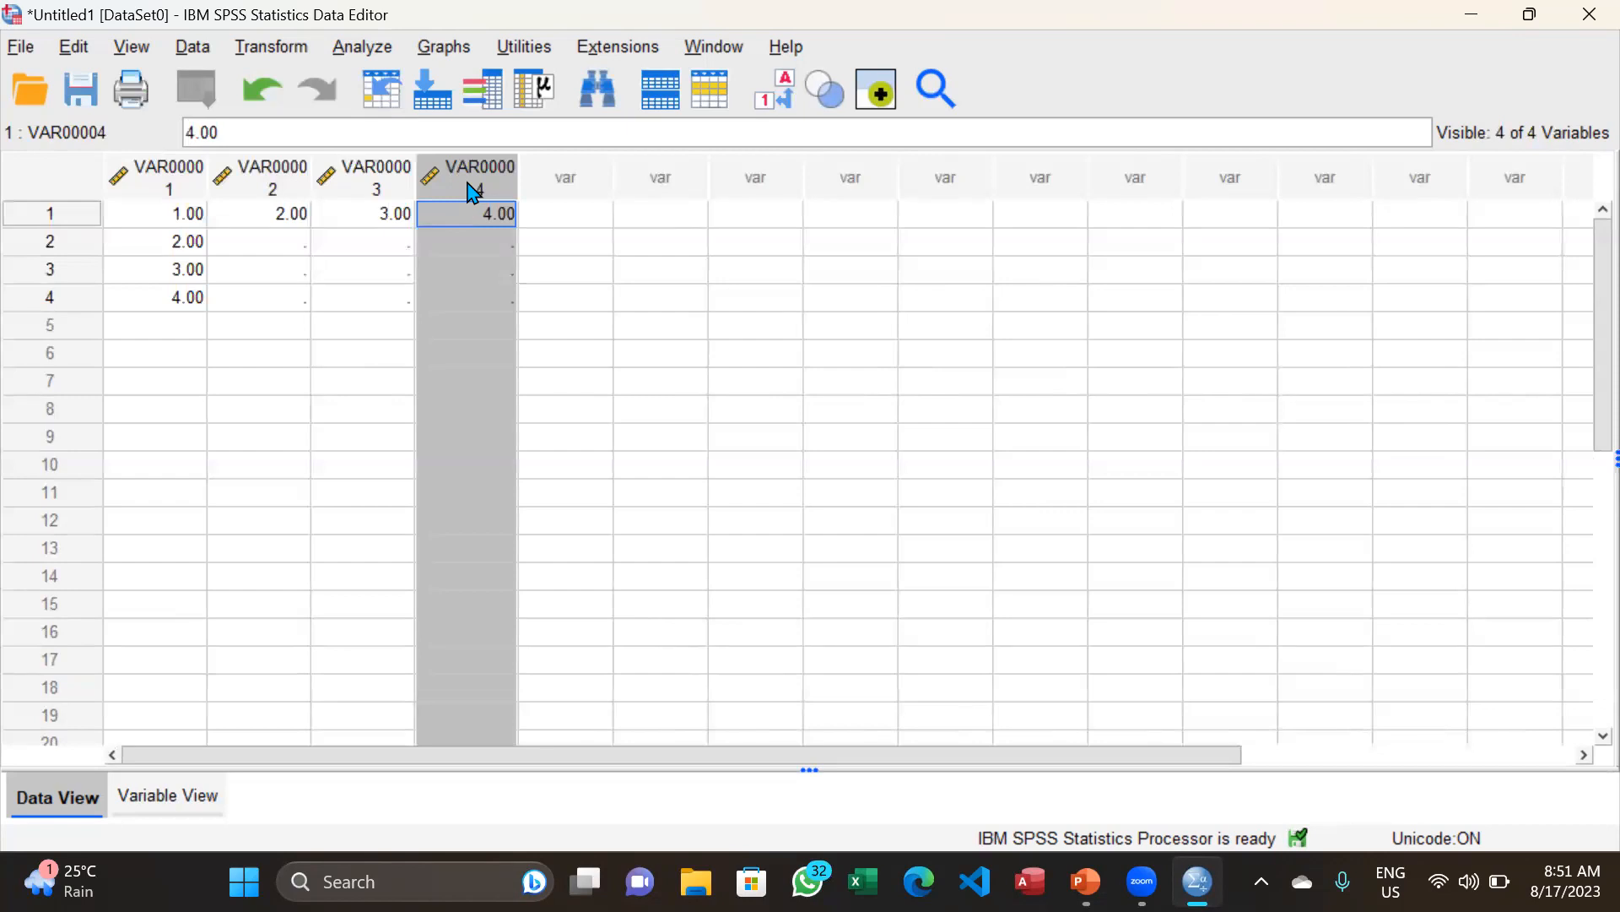
left_click(281, 242)
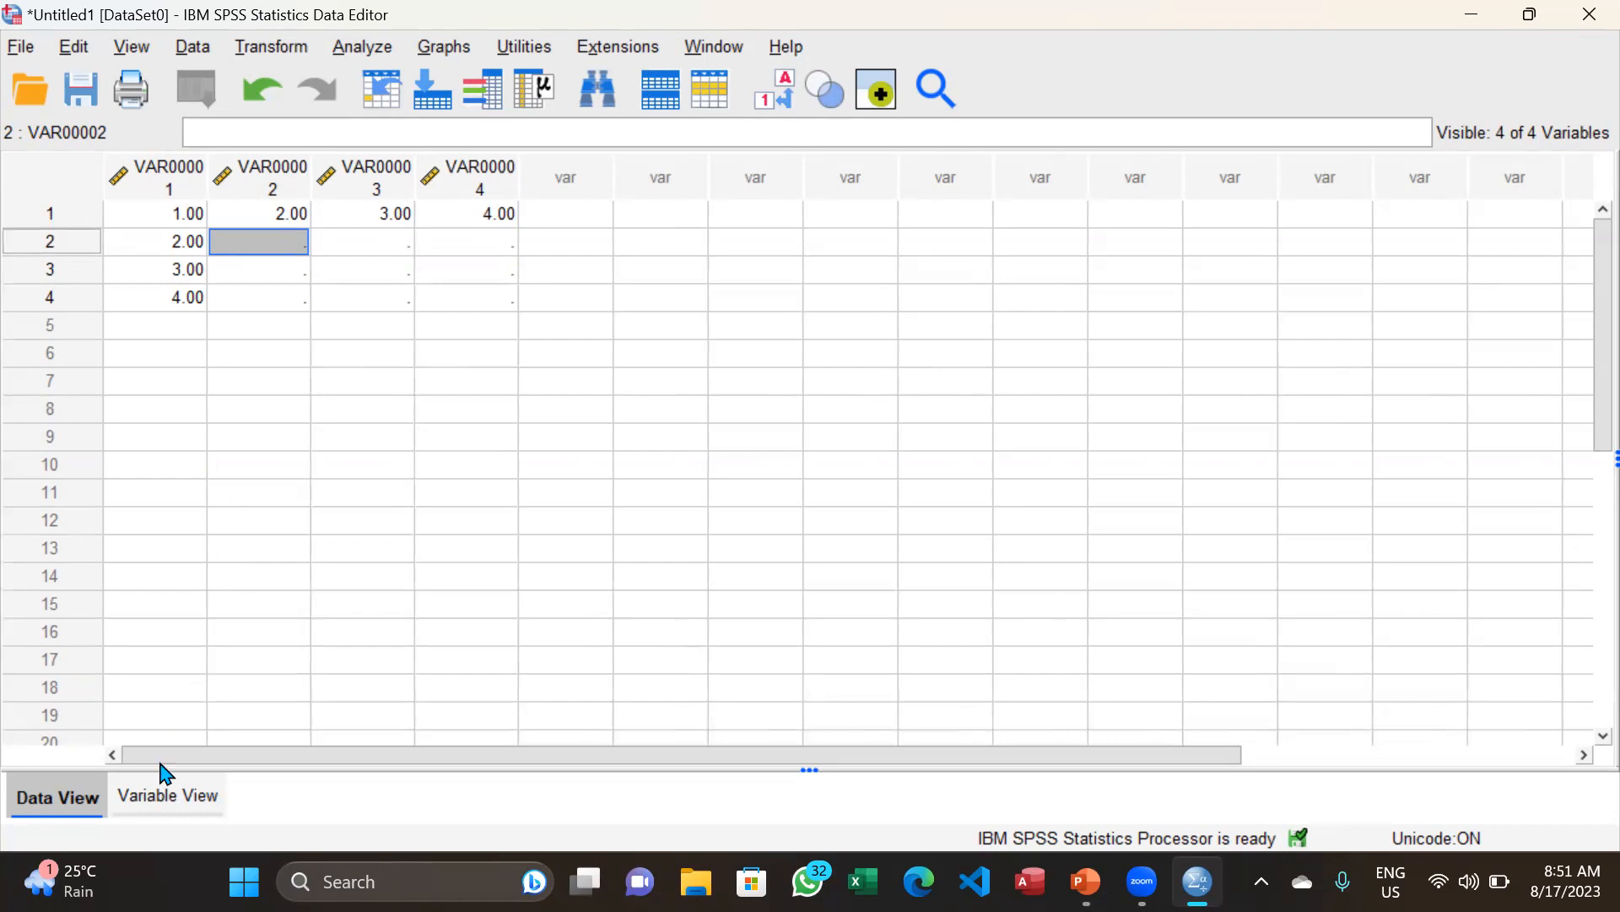
- Show the variable definitions in Variable View and examine the rows of all four variables, VAR00001 to VAR00004
left_click(163, 802)
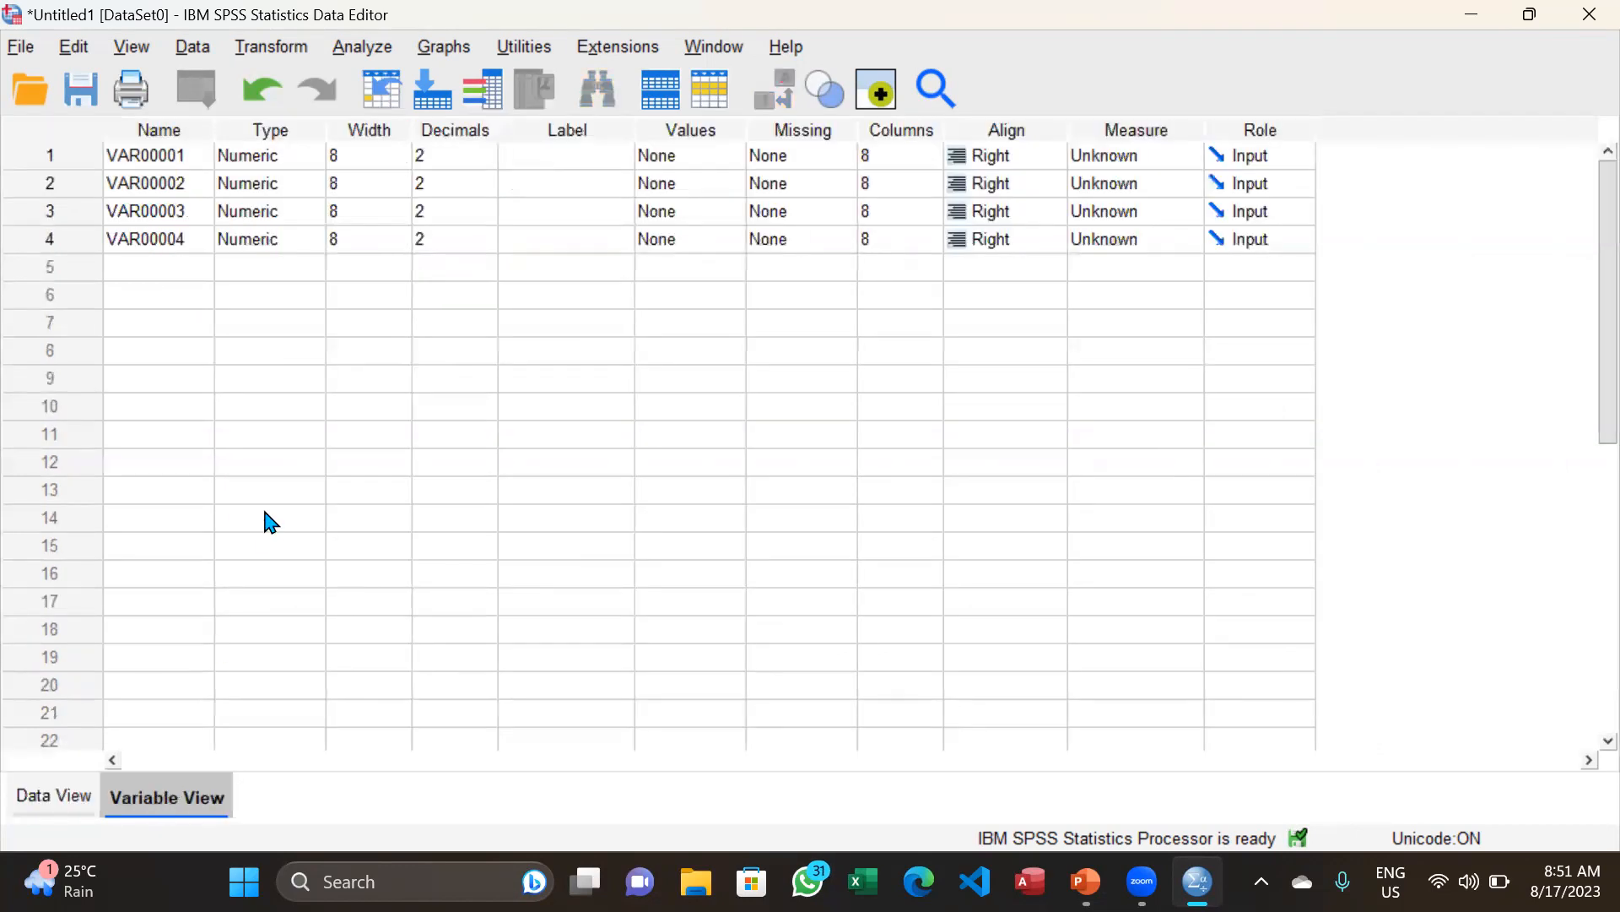
left_click(65, 796)
double_click(171, 175)
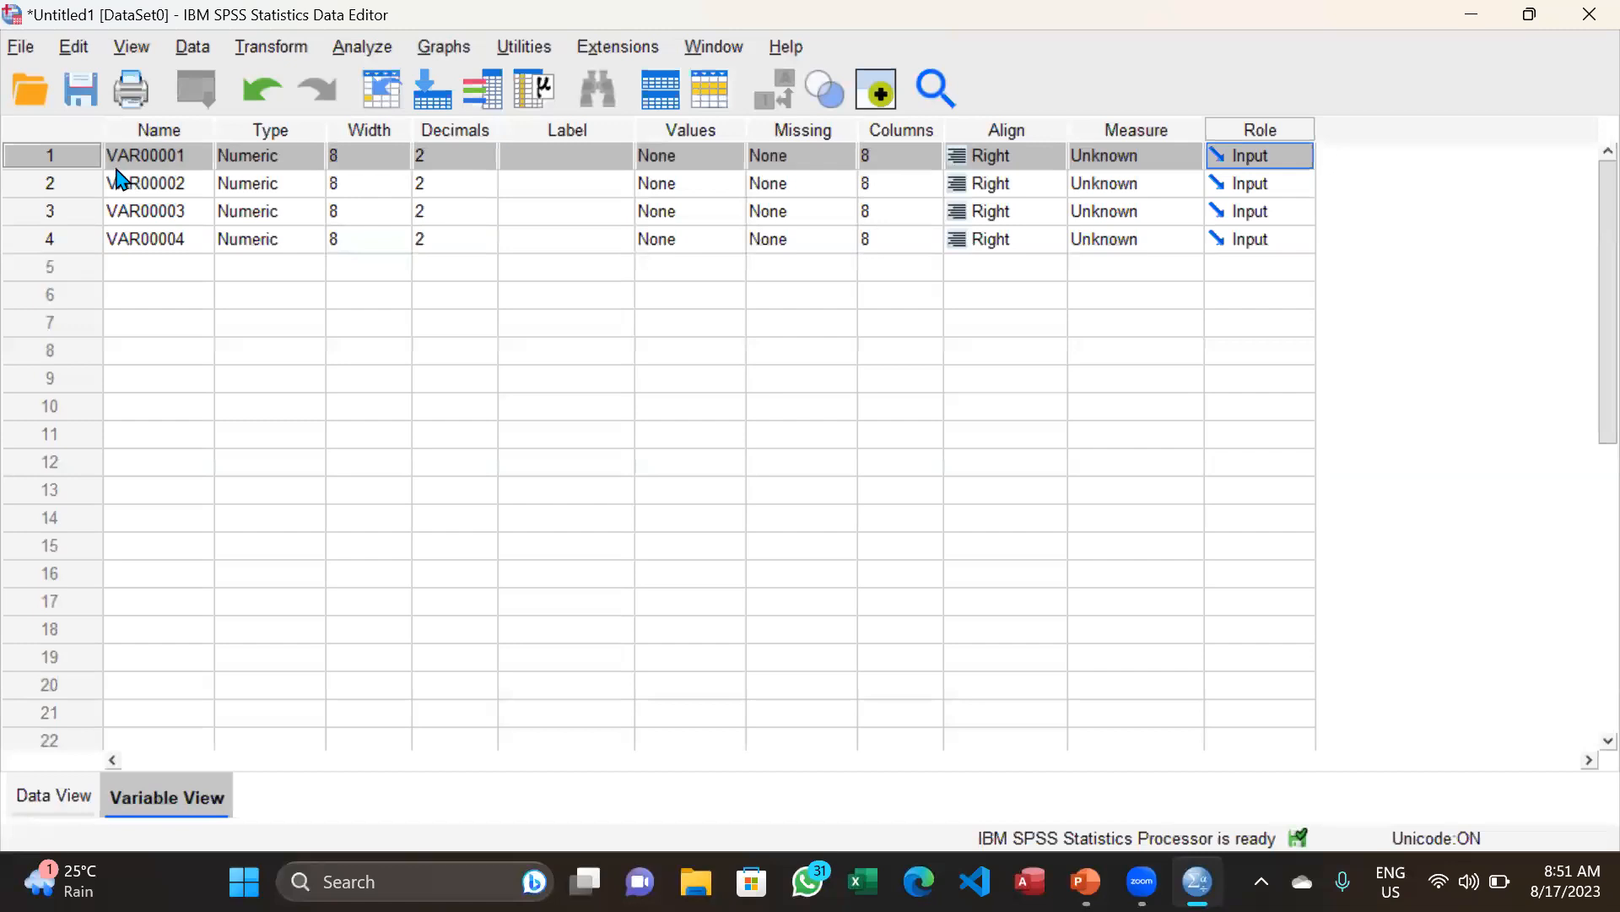
left_click(70, 160)
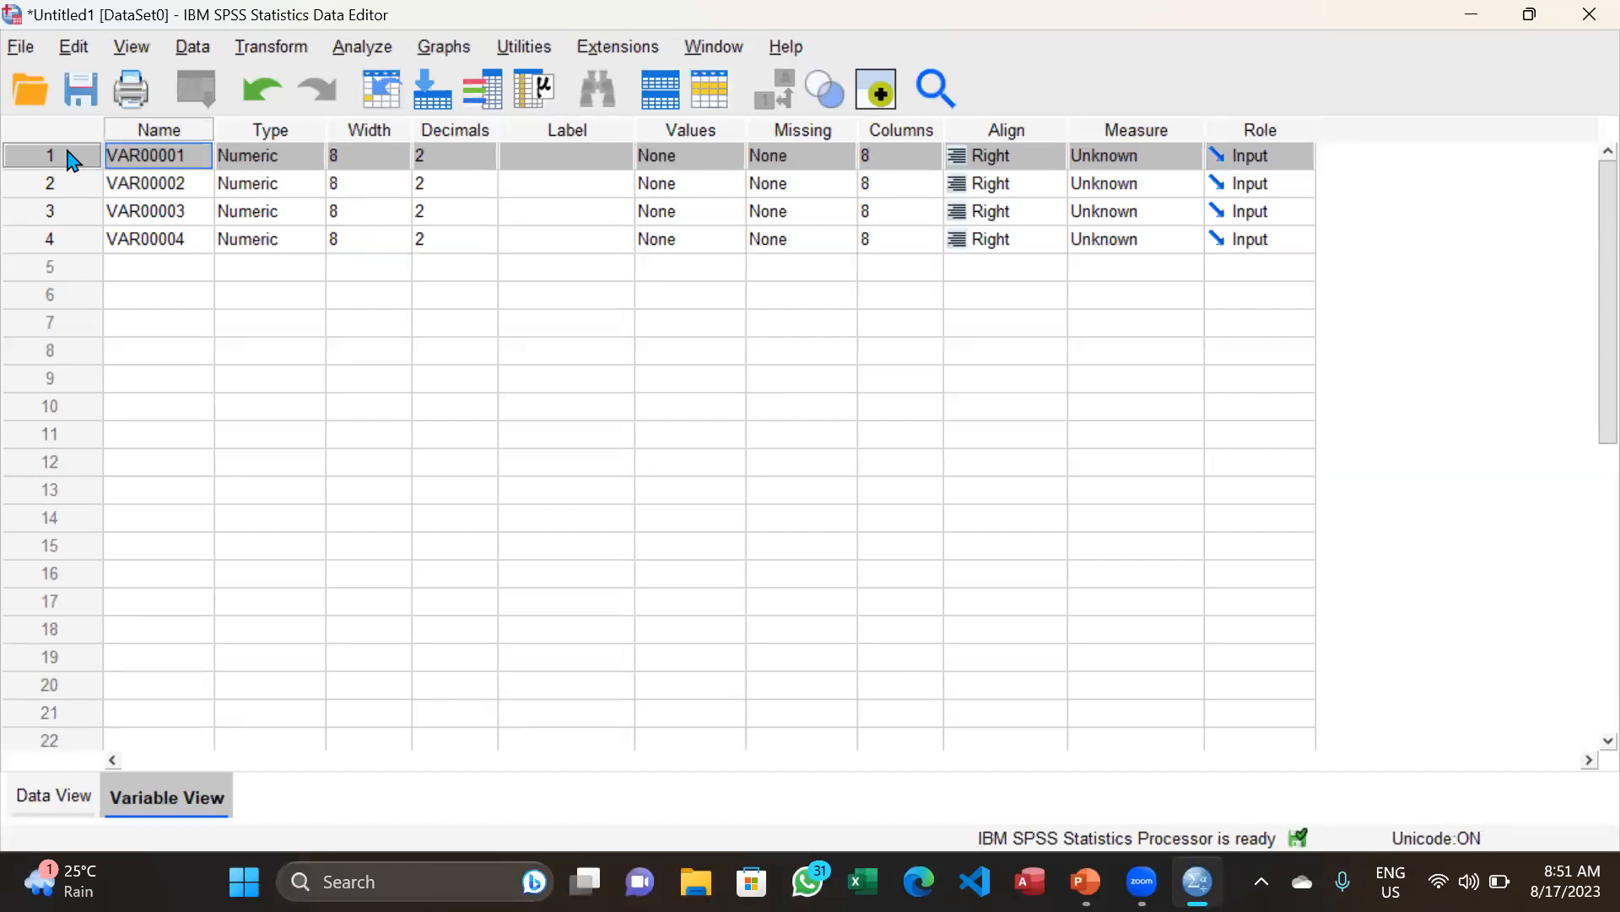
left_click(50, 190)
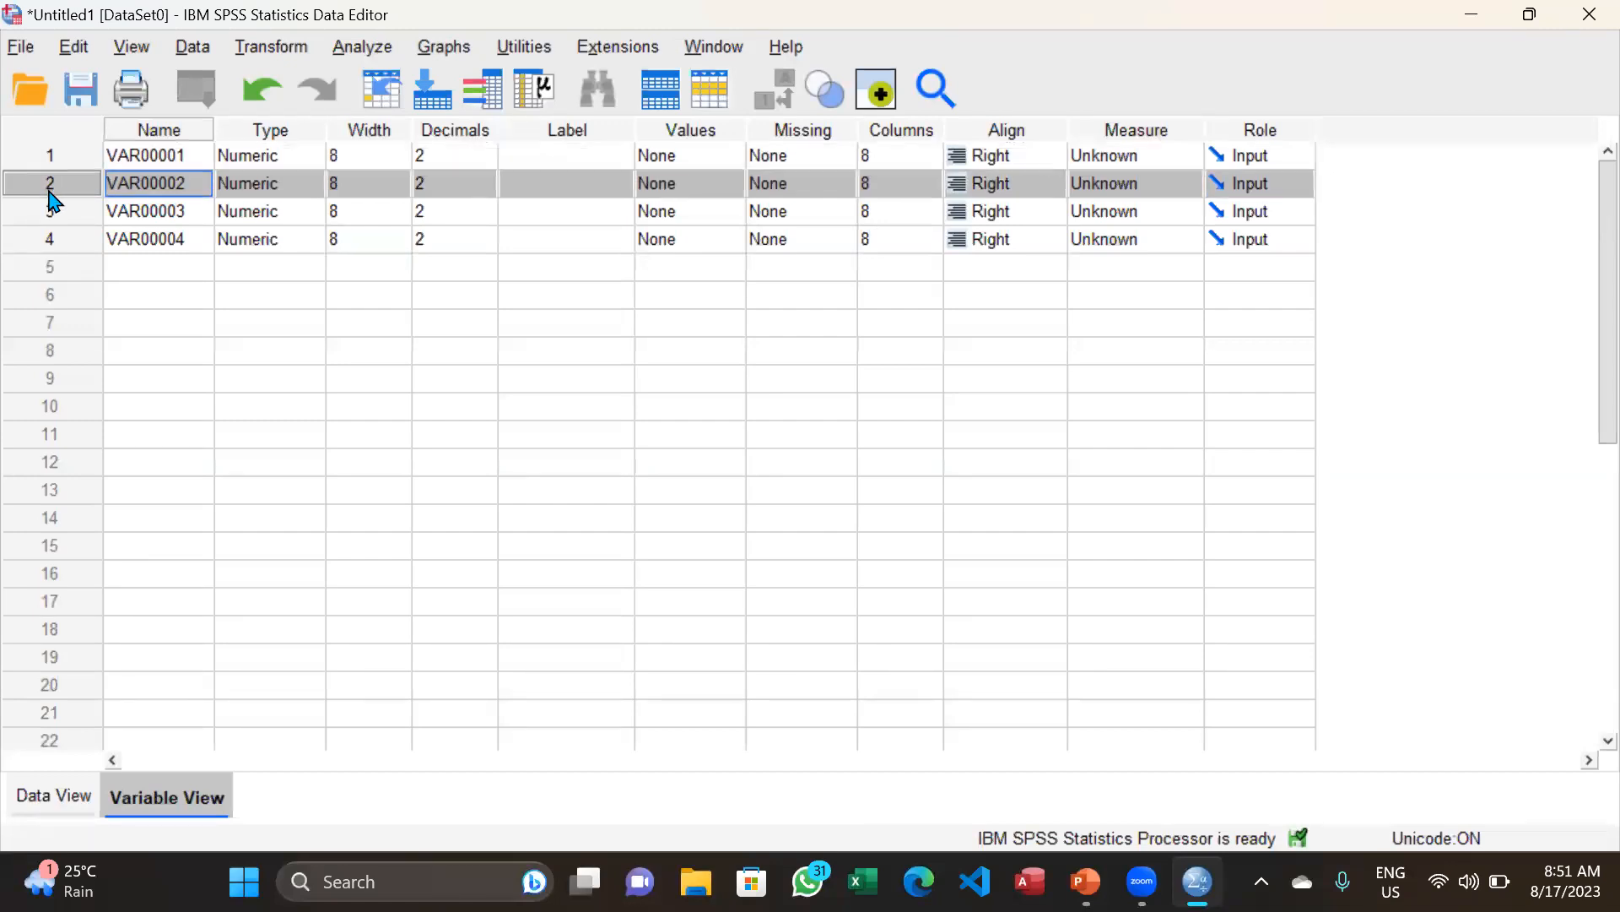
left_click(50, 211)
left_click(51, 243)
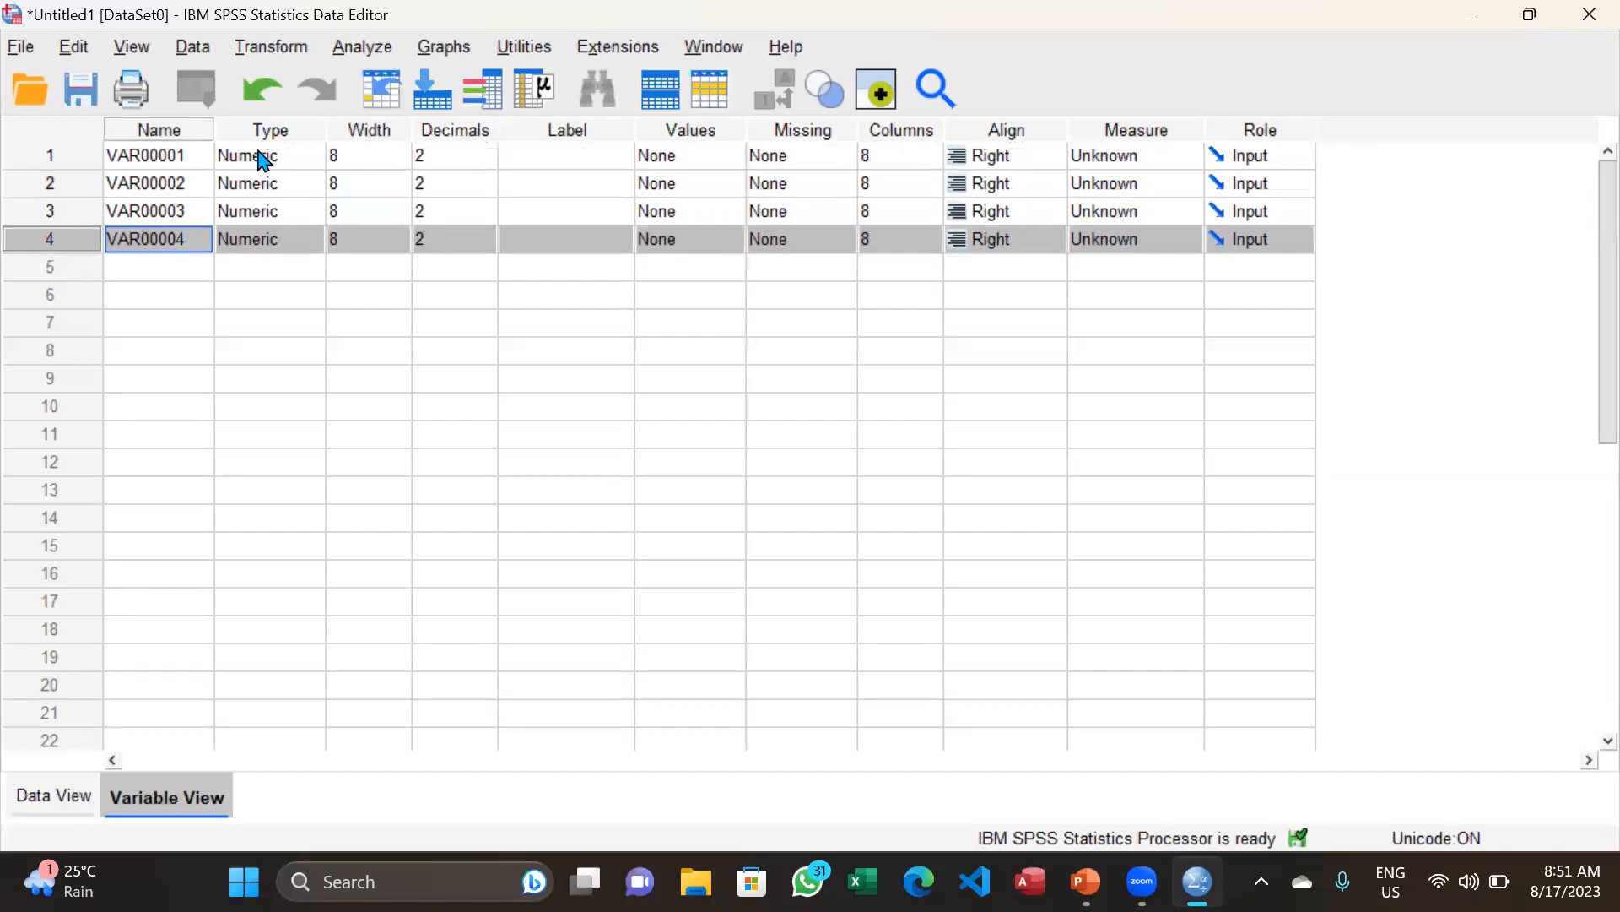
- Examine the Type, Width, Decimals, Label and Values attribute columns in Variable View
left_click(281, 135)
left_click(368, 133)
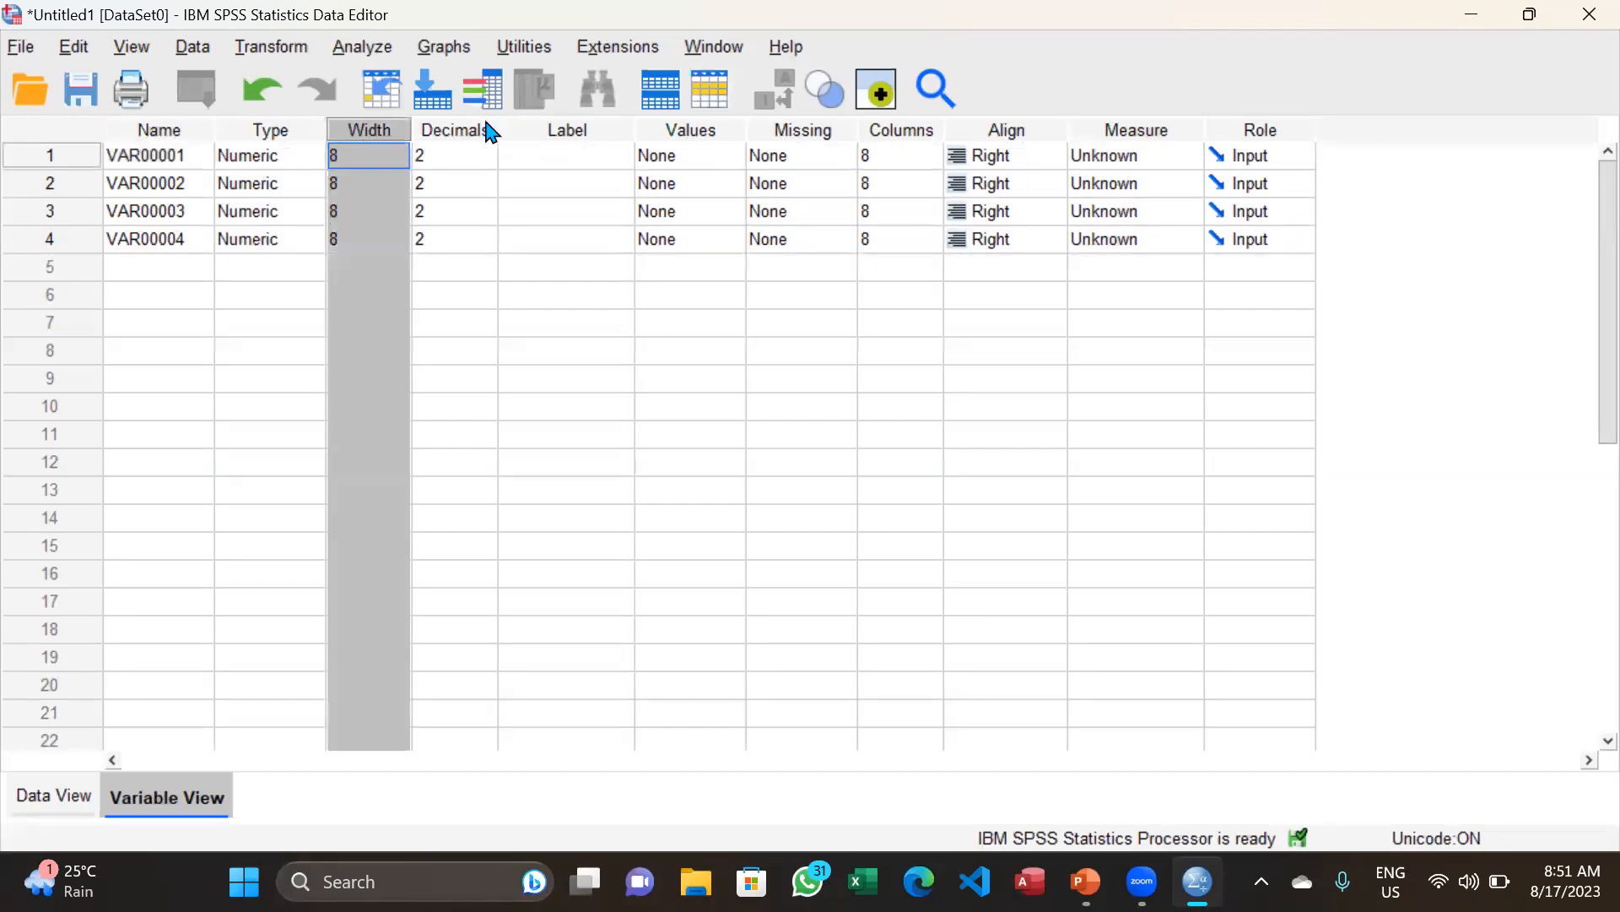
left_click(465, 135)
left_click(549, 135)
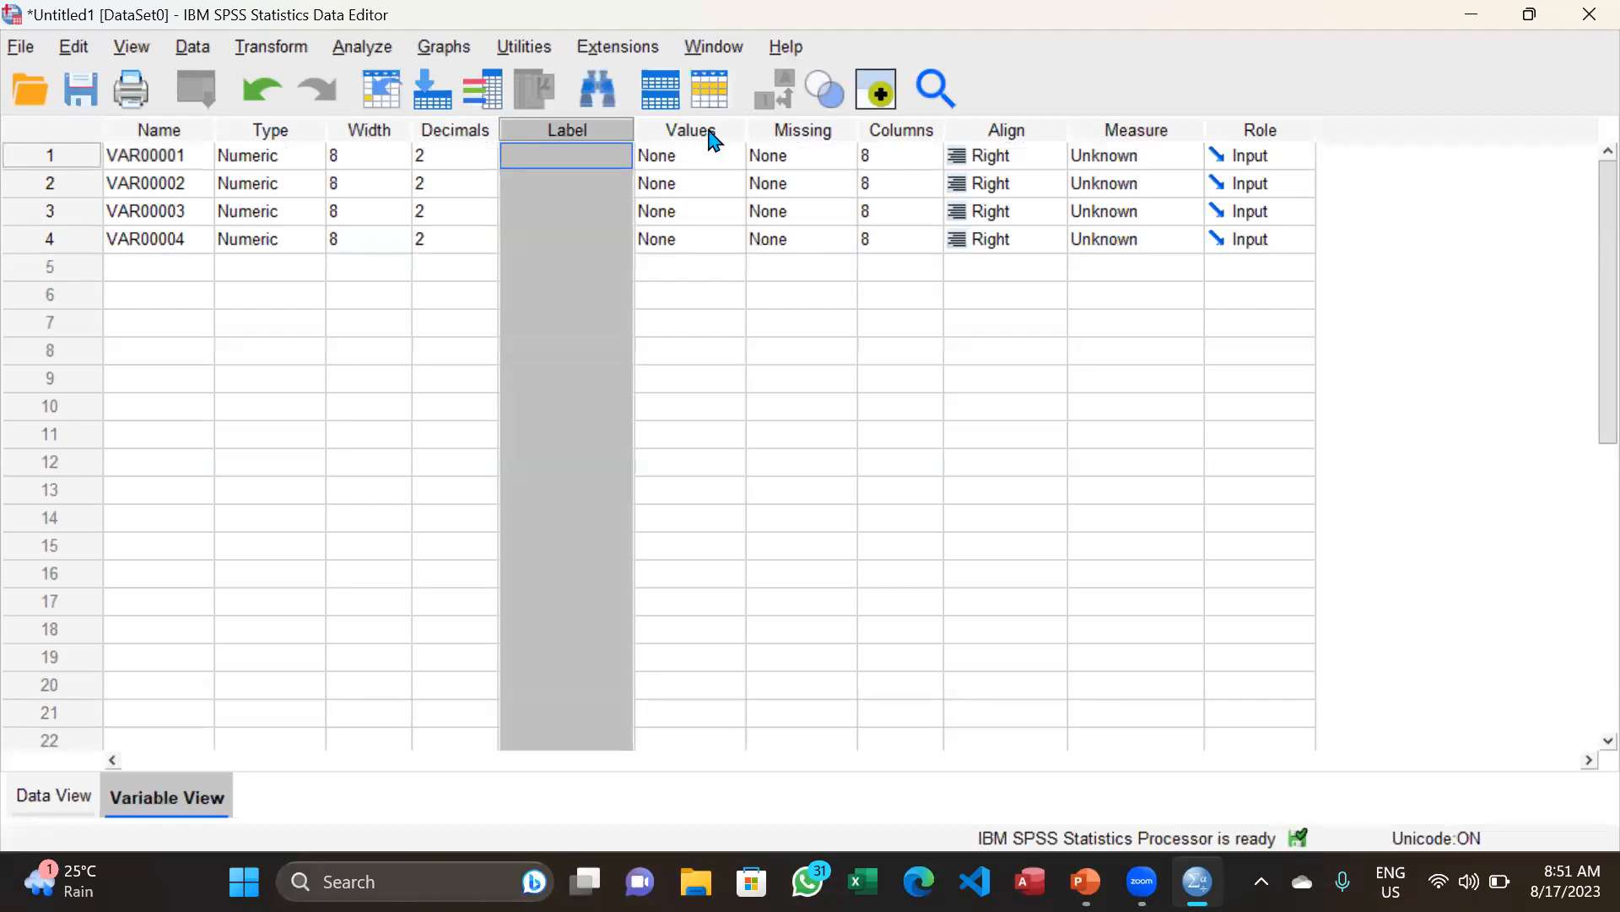
left_click(712, 135)
- Switch to PowerPoint, review the slide on rules for naming SPSS variables in full screen, and return to the SPSS Data Editor
left_click(192, 155)
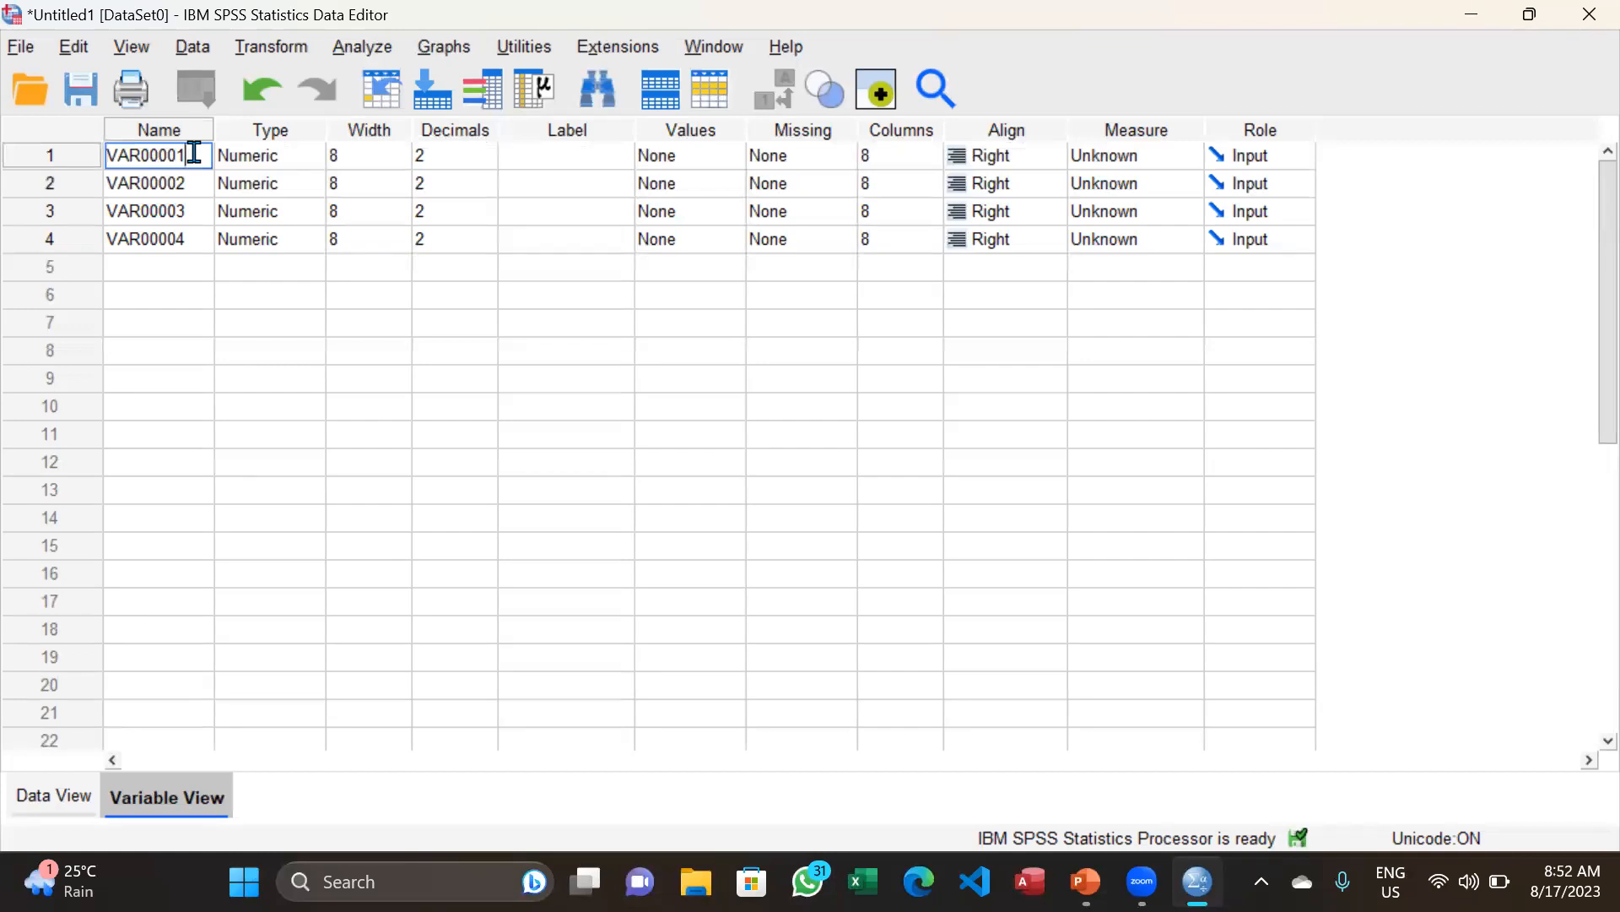
left_click(1086, 882)
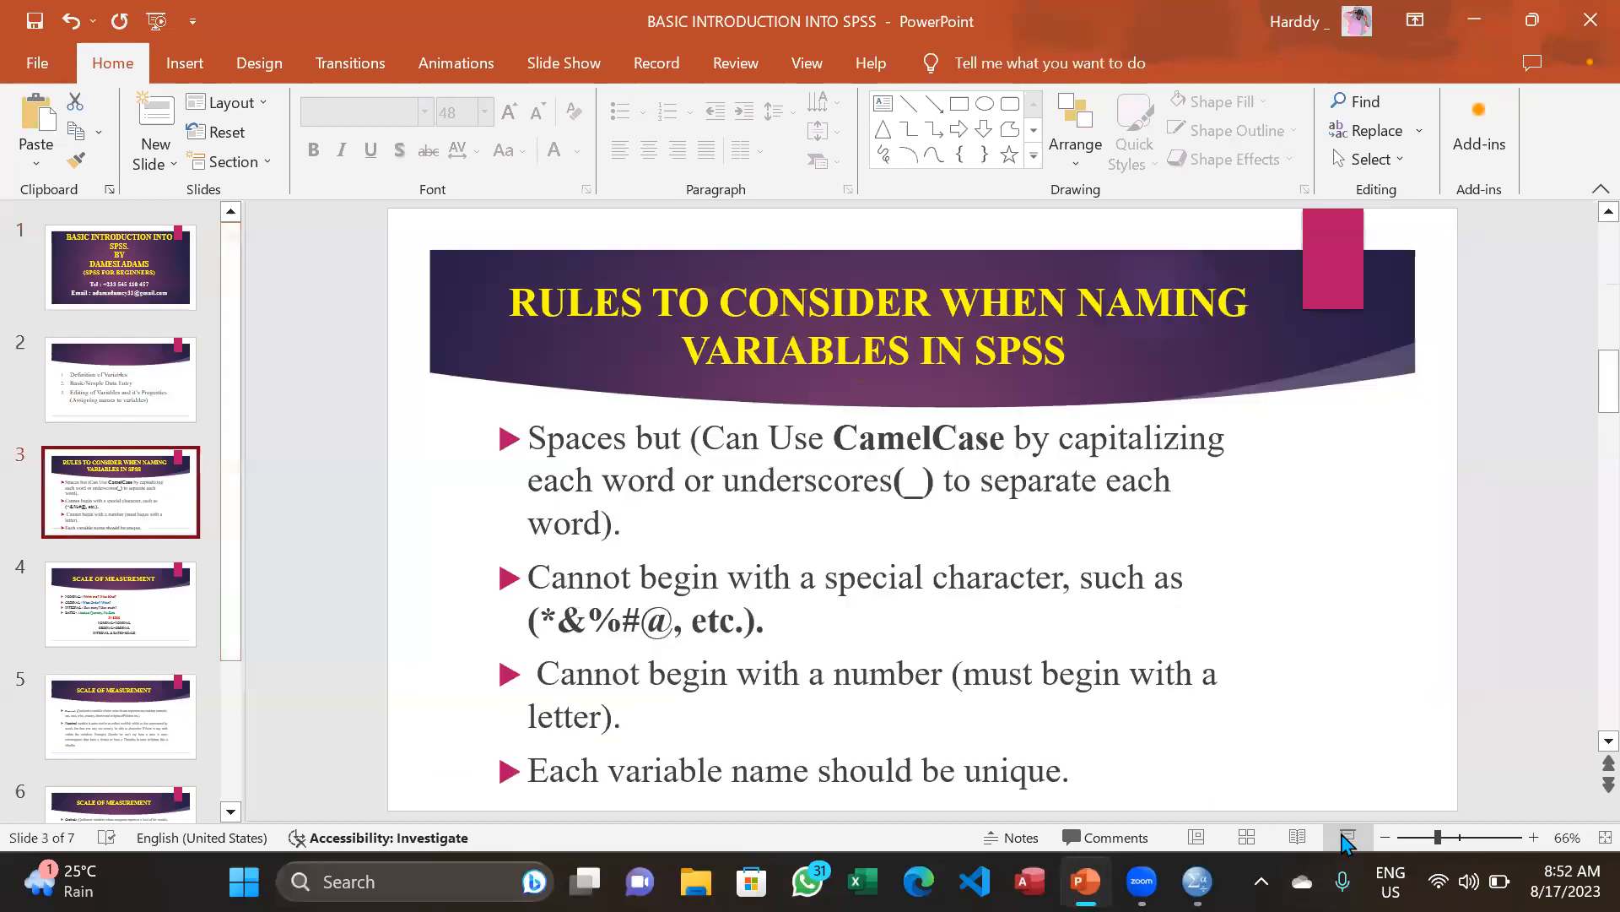
left_click(1348, 836)
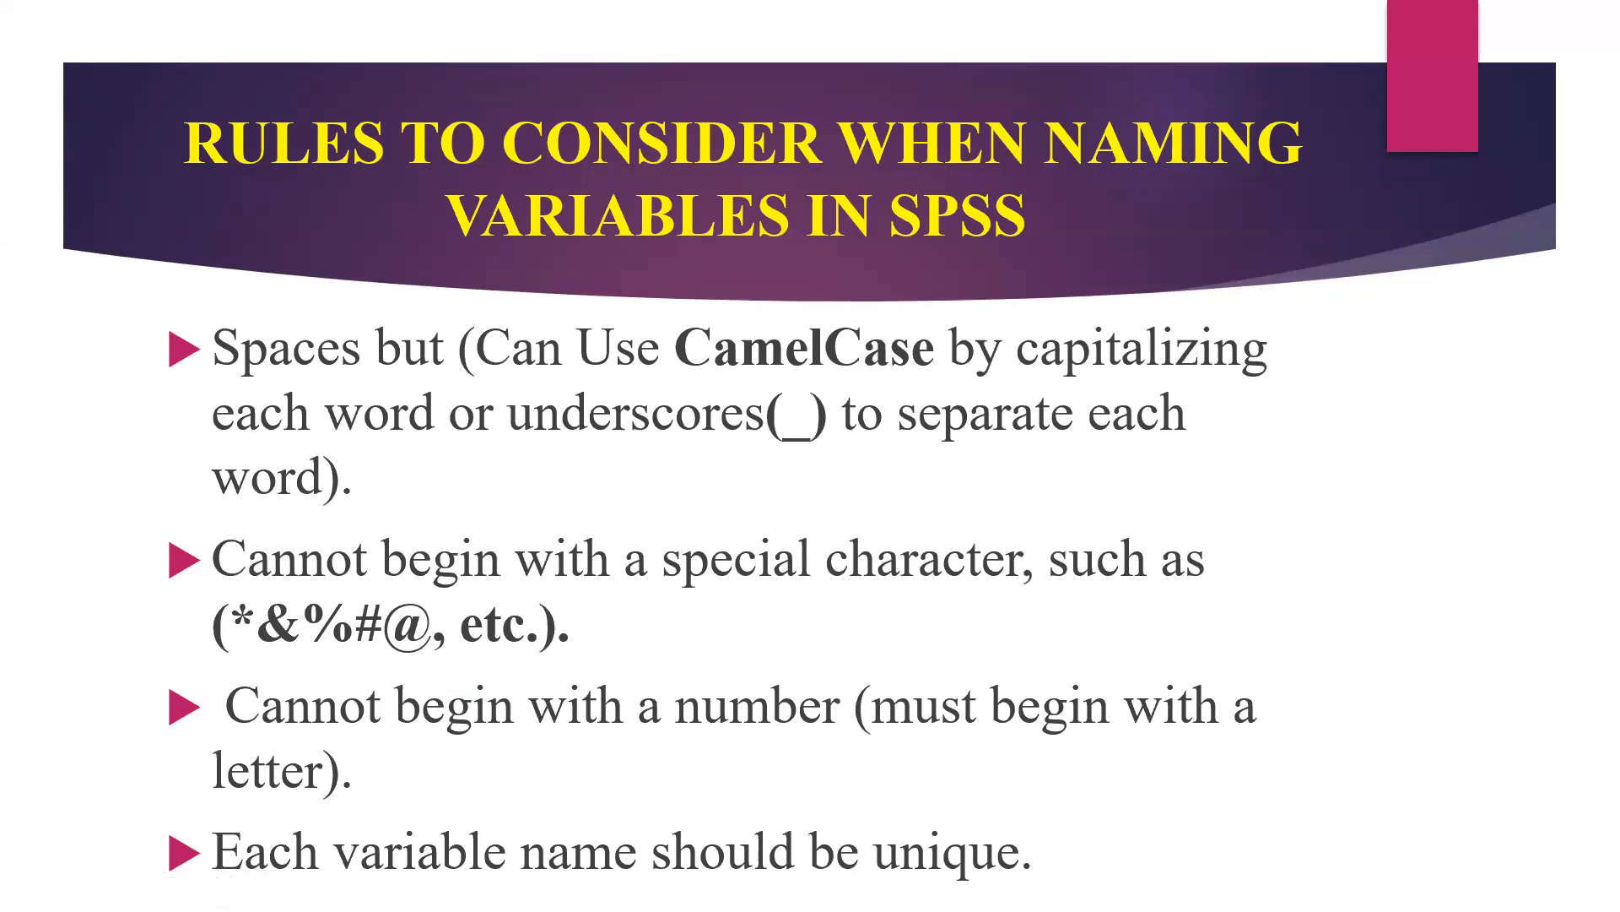
key("Escape")
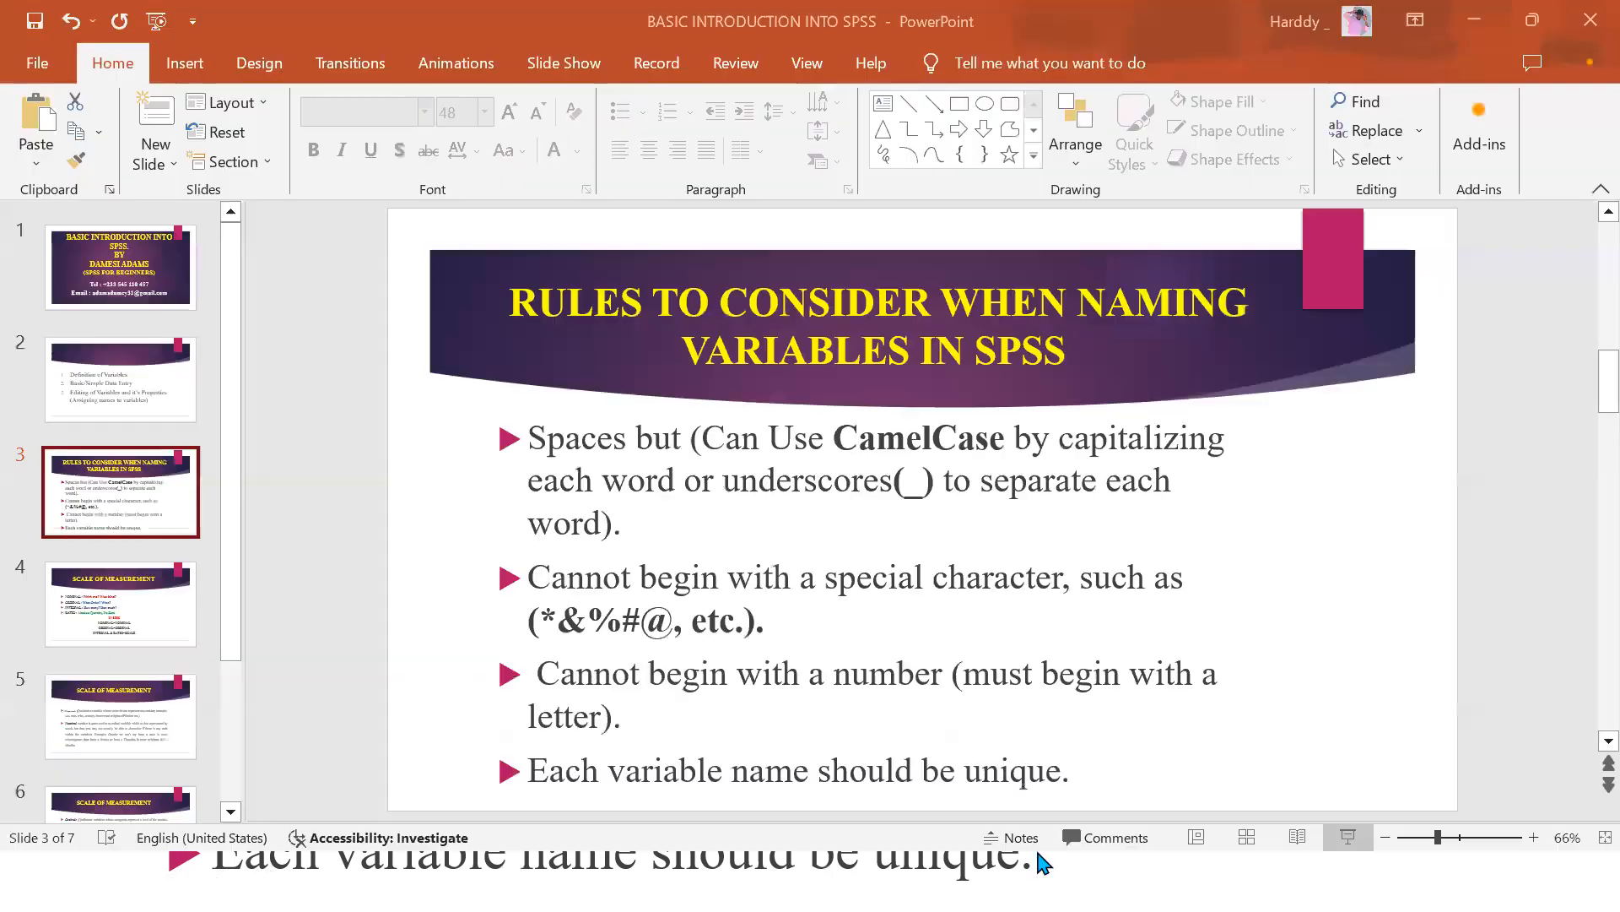
key("alt+Tab")
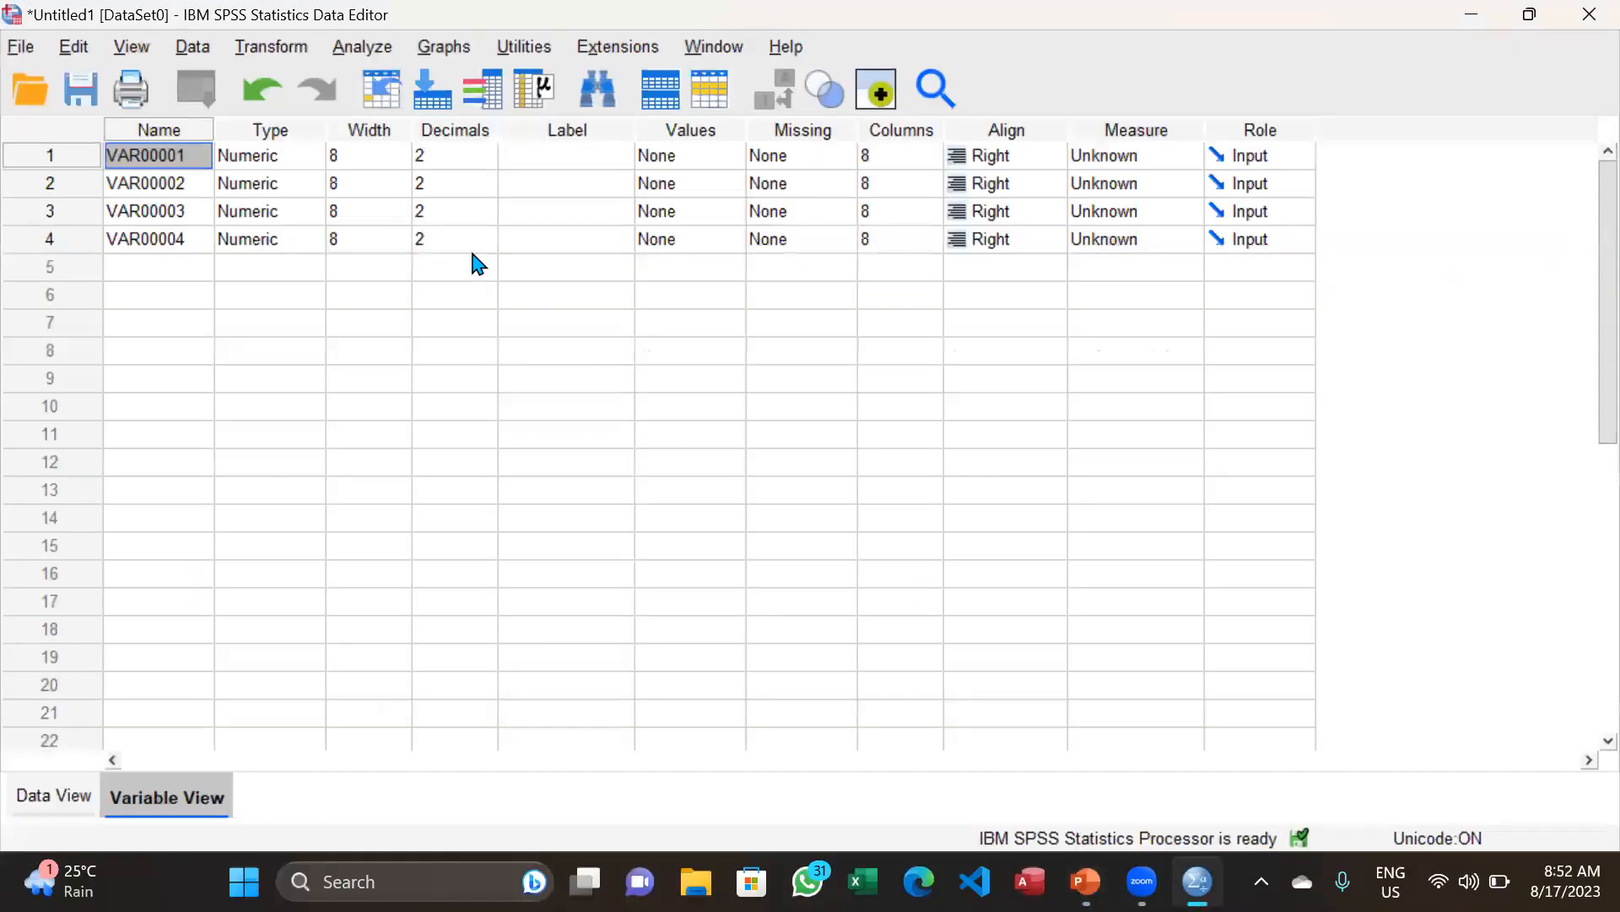
- Rename the first variable, VAR00001, as ID
left_click(201, 149)
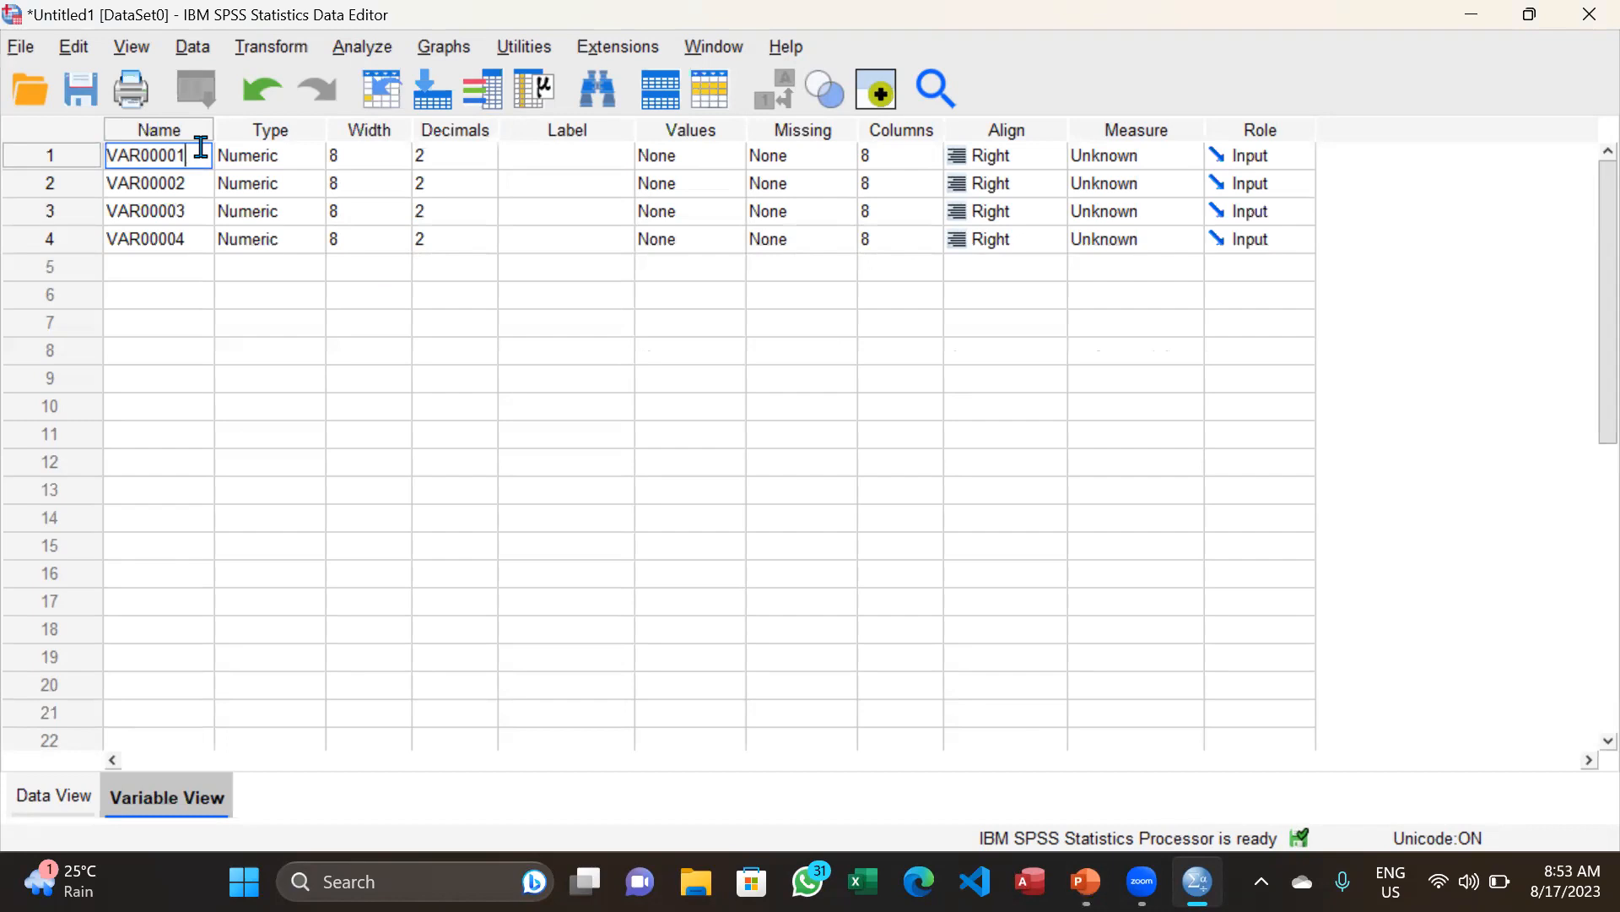
key("BackSpace")
key("BackSpace")
key("BackSpace")
key("BackSpace")
key("BackSpace")
key("BackSpace")
key("BackSpace")
key("BackSpace")
type("ID")
- Rename the second variable, VAR00002, as Gender
left_click(192, 183)
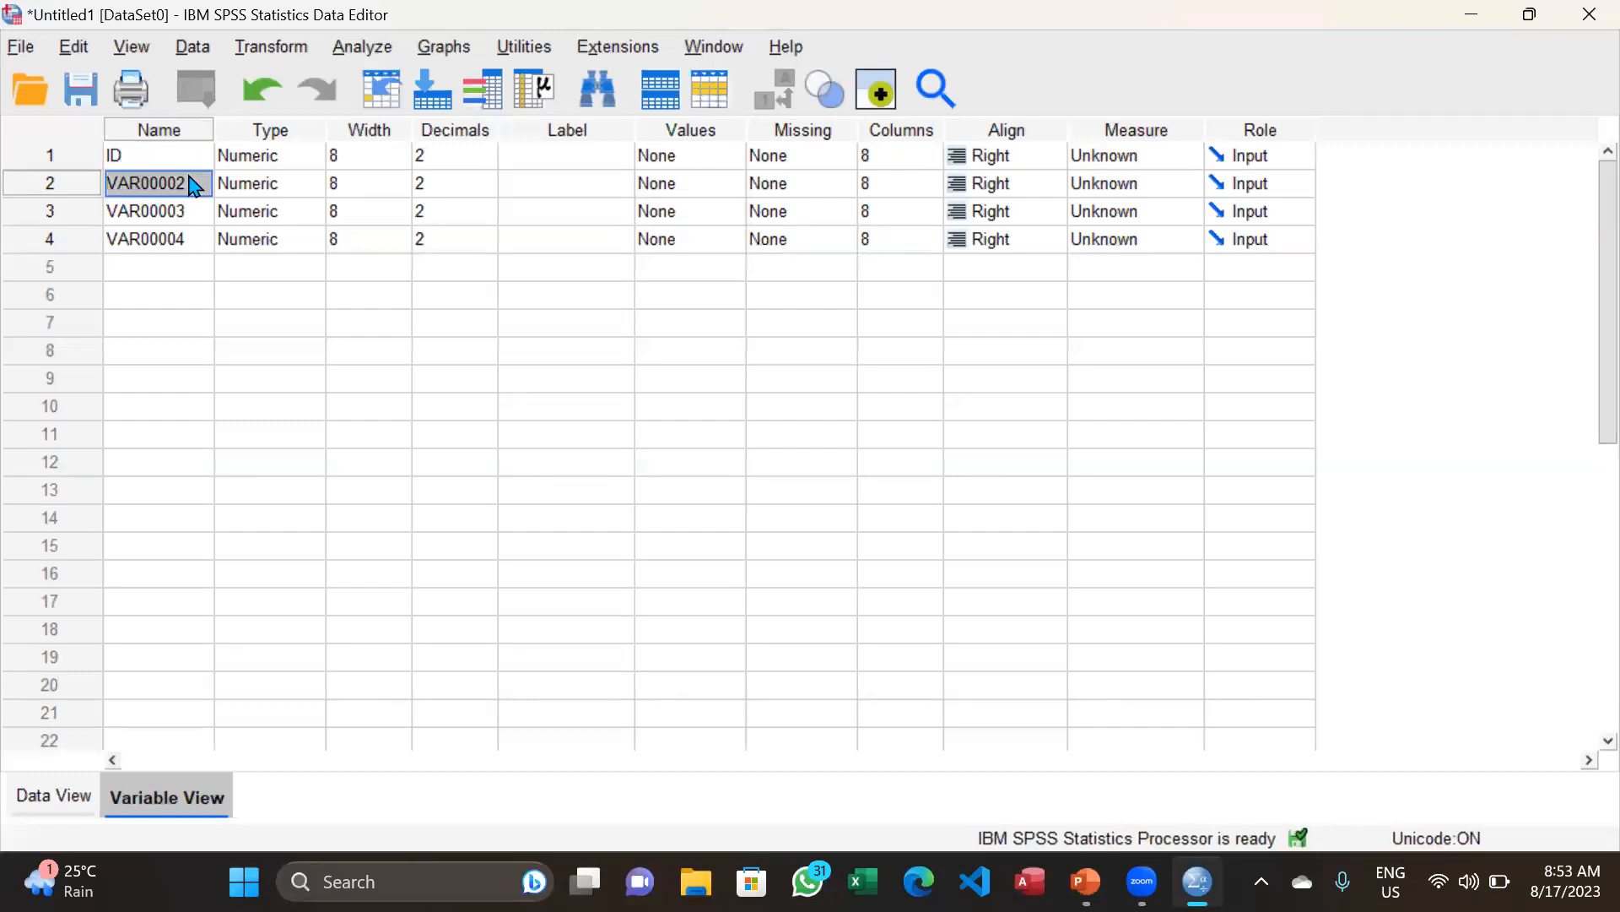
key("BackSpace")
type("Gender")
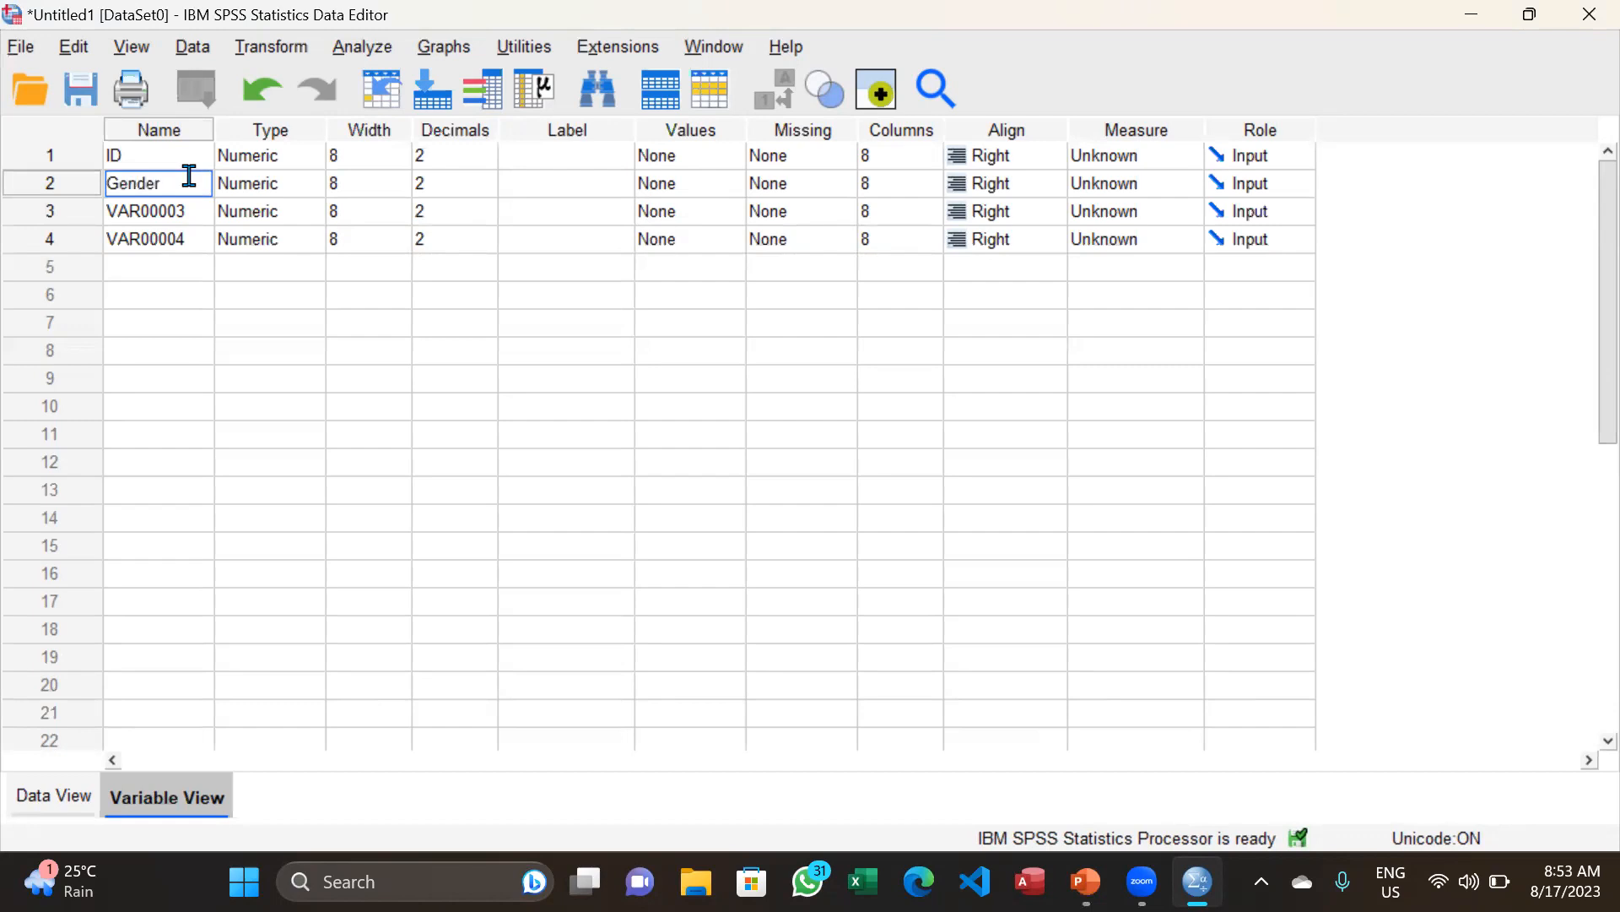
- Rename the third variable, VAR00003, as Height
left_click(201, 211)
key("BackSpace")
key("BackSpace")
key("BackSpace")
key("BackSpace")
key("BackSpace")
key("BackSpace")
key("BackSpace")
key("BackSpace")
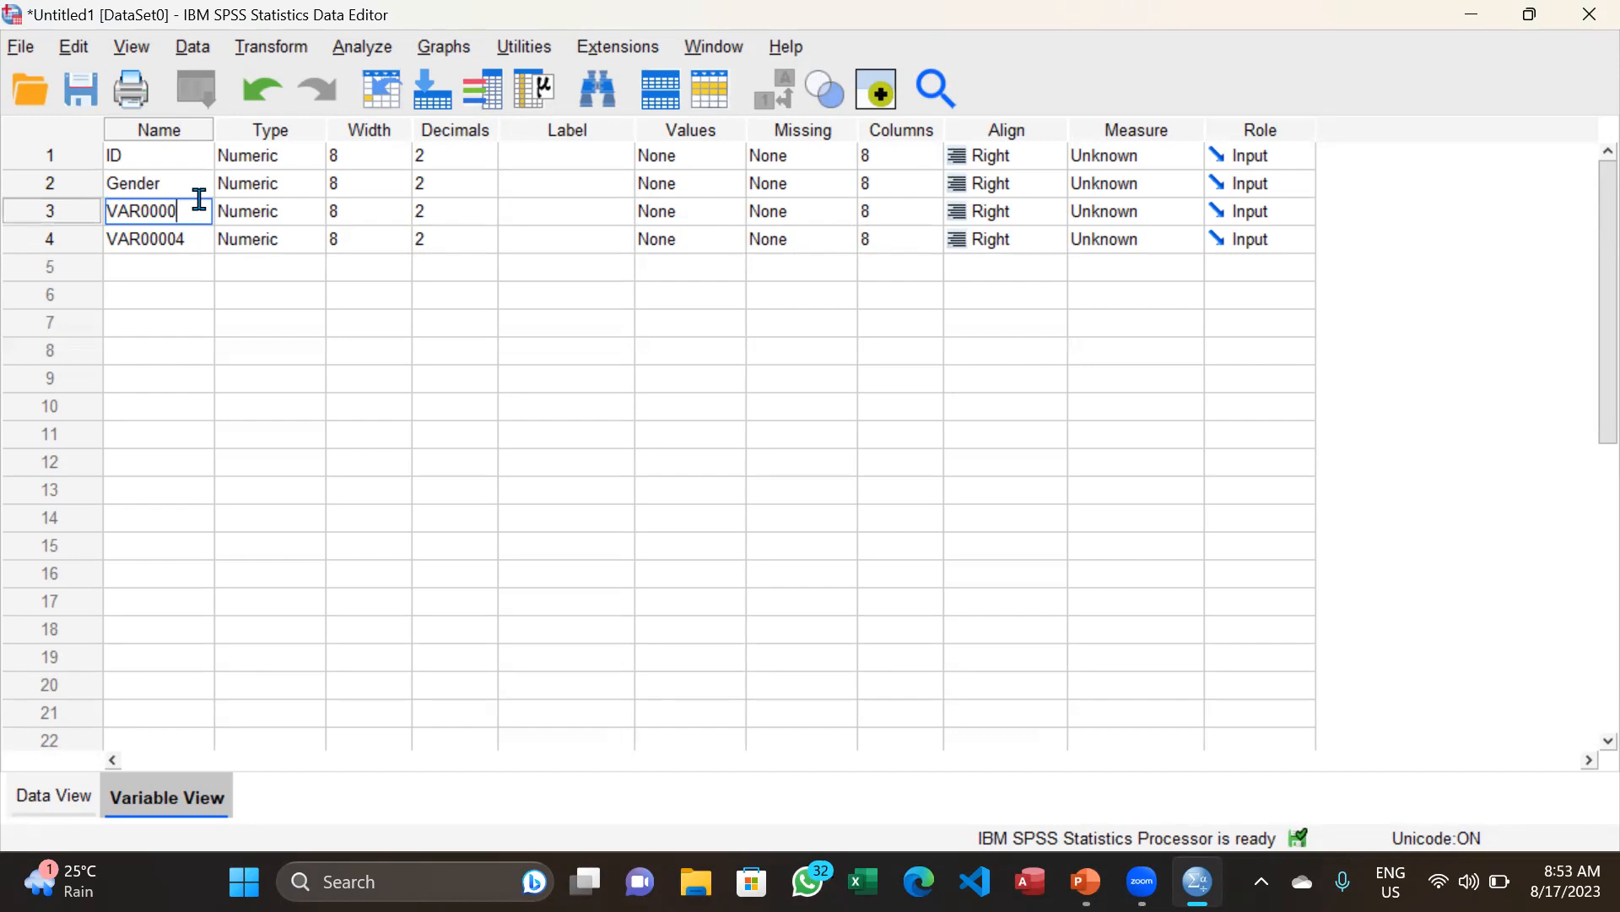
type("Height")
- Rename the fourth variable, VAR00004, as Weight
left_click(191, 235)
key("BackSpace")
key("BackSpace")
key("BackSpace")
key("BackSpace")
key("BackSpace")
key("BackSpace")
key("BackSpace")
key("BackSpace")
type("W")
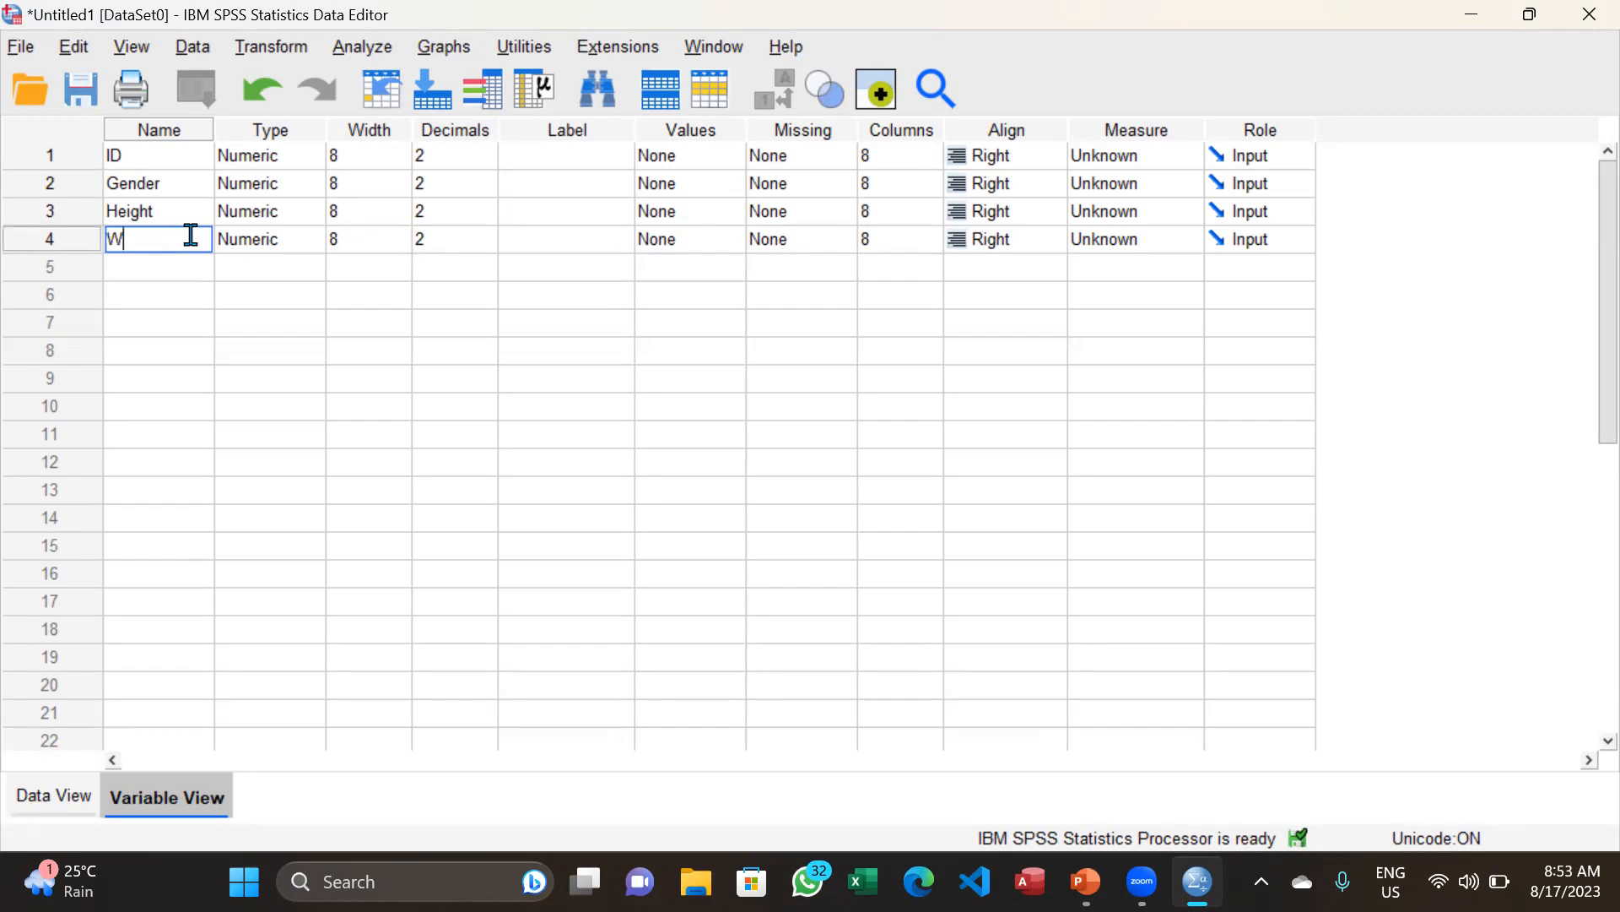
type("eight")
- Widen the Label column and give the ID variable the label "Random Identification Number"
left_click(597, 134)
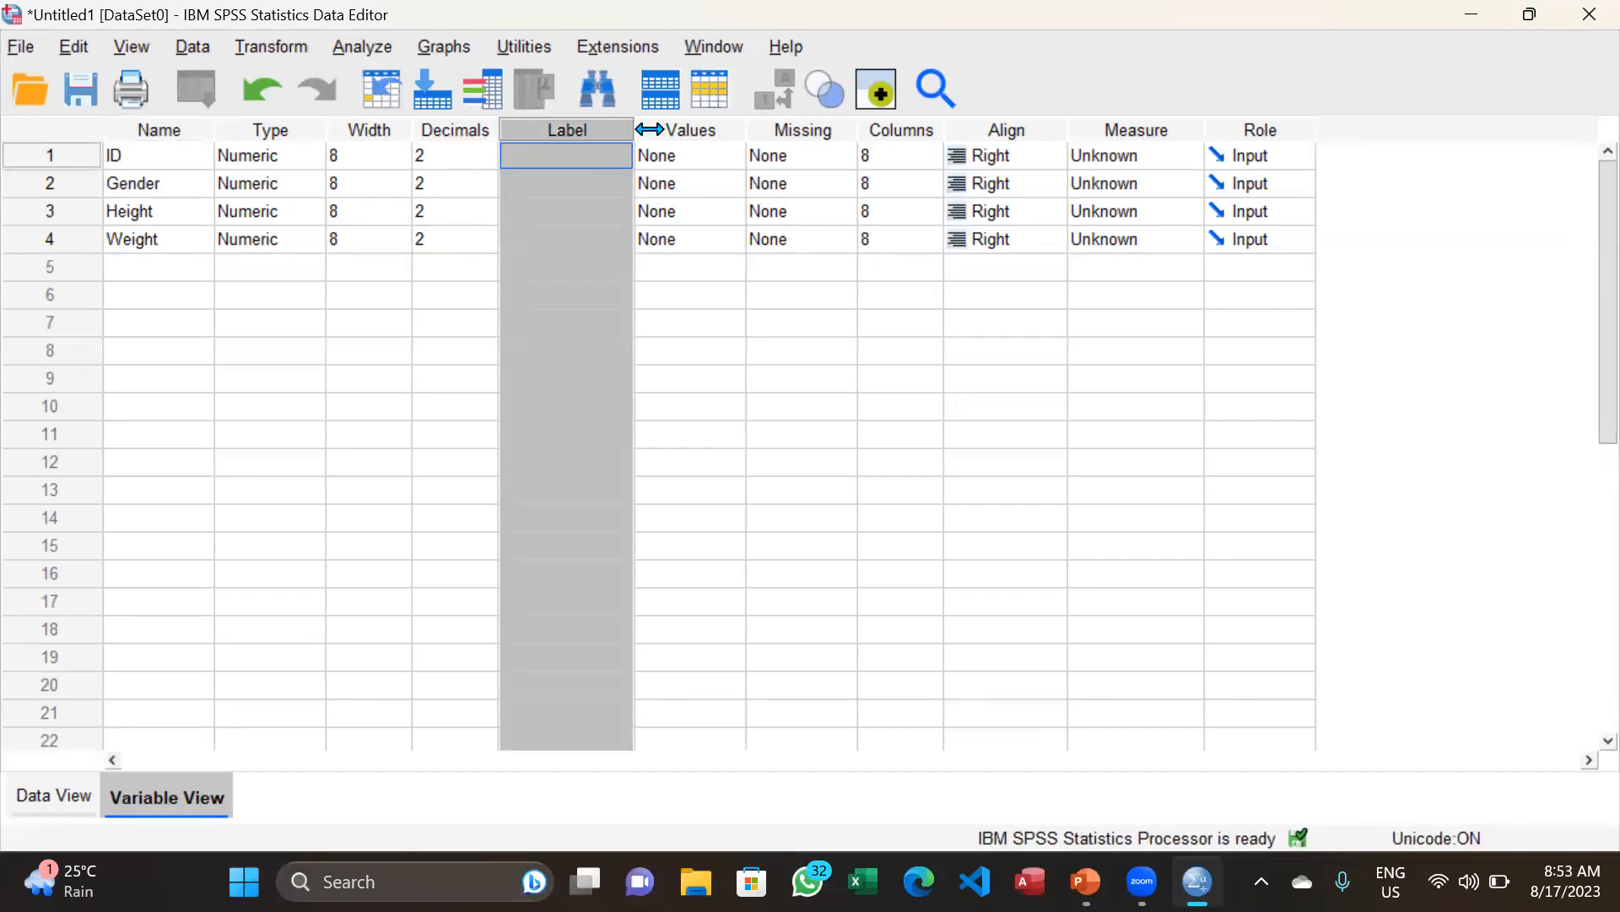
left_click_drag(648, 130, 732, 131)
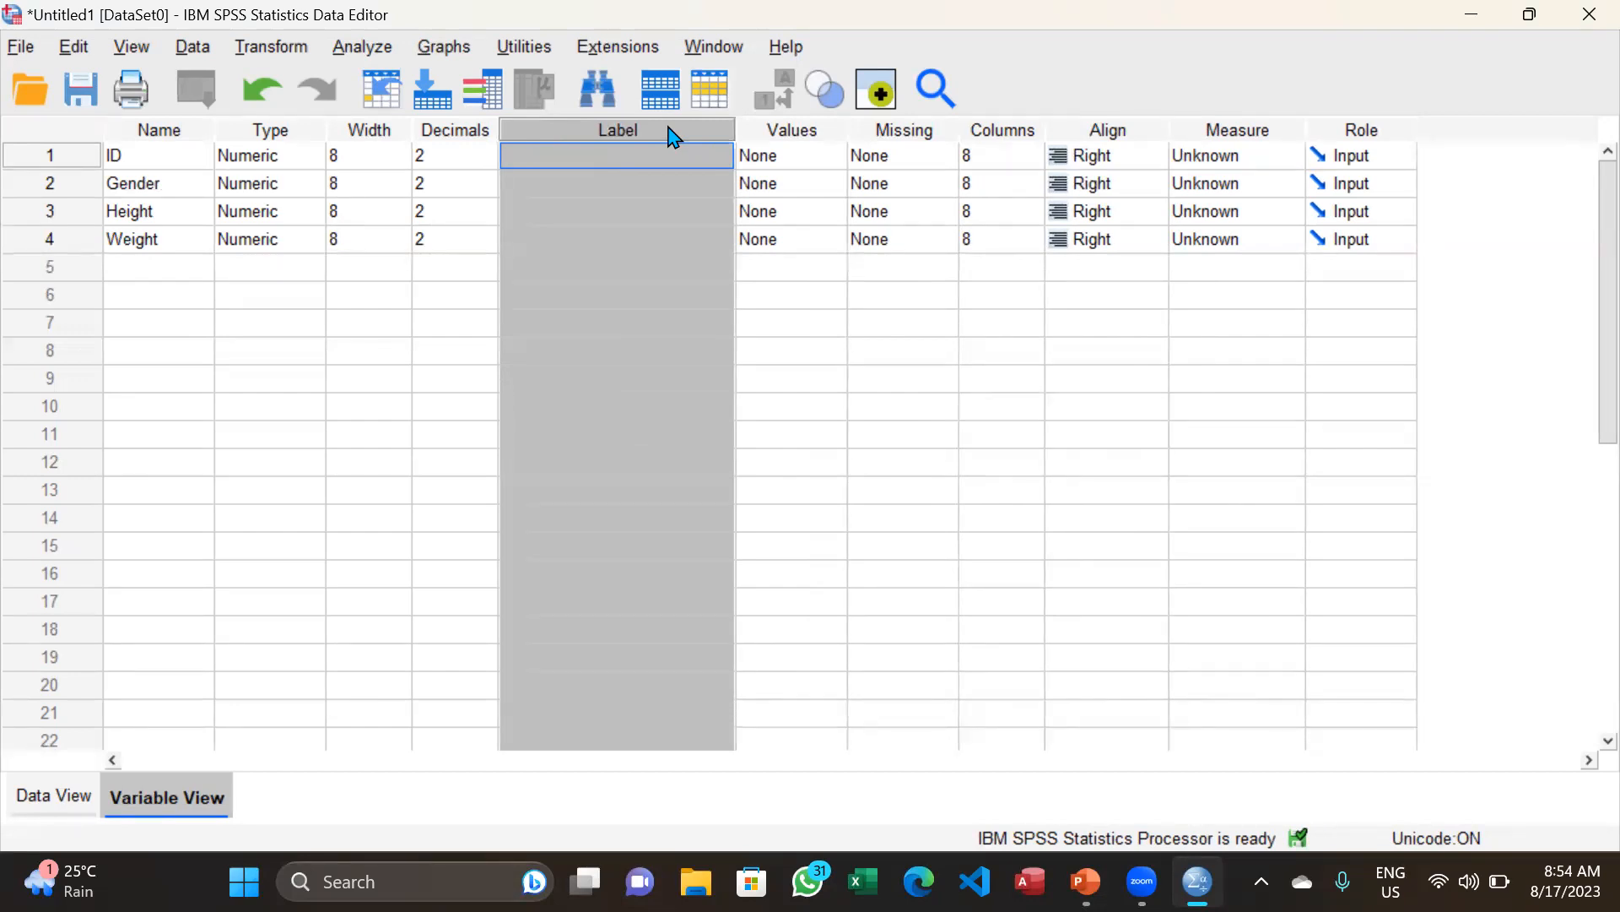
left_click(642, 155)
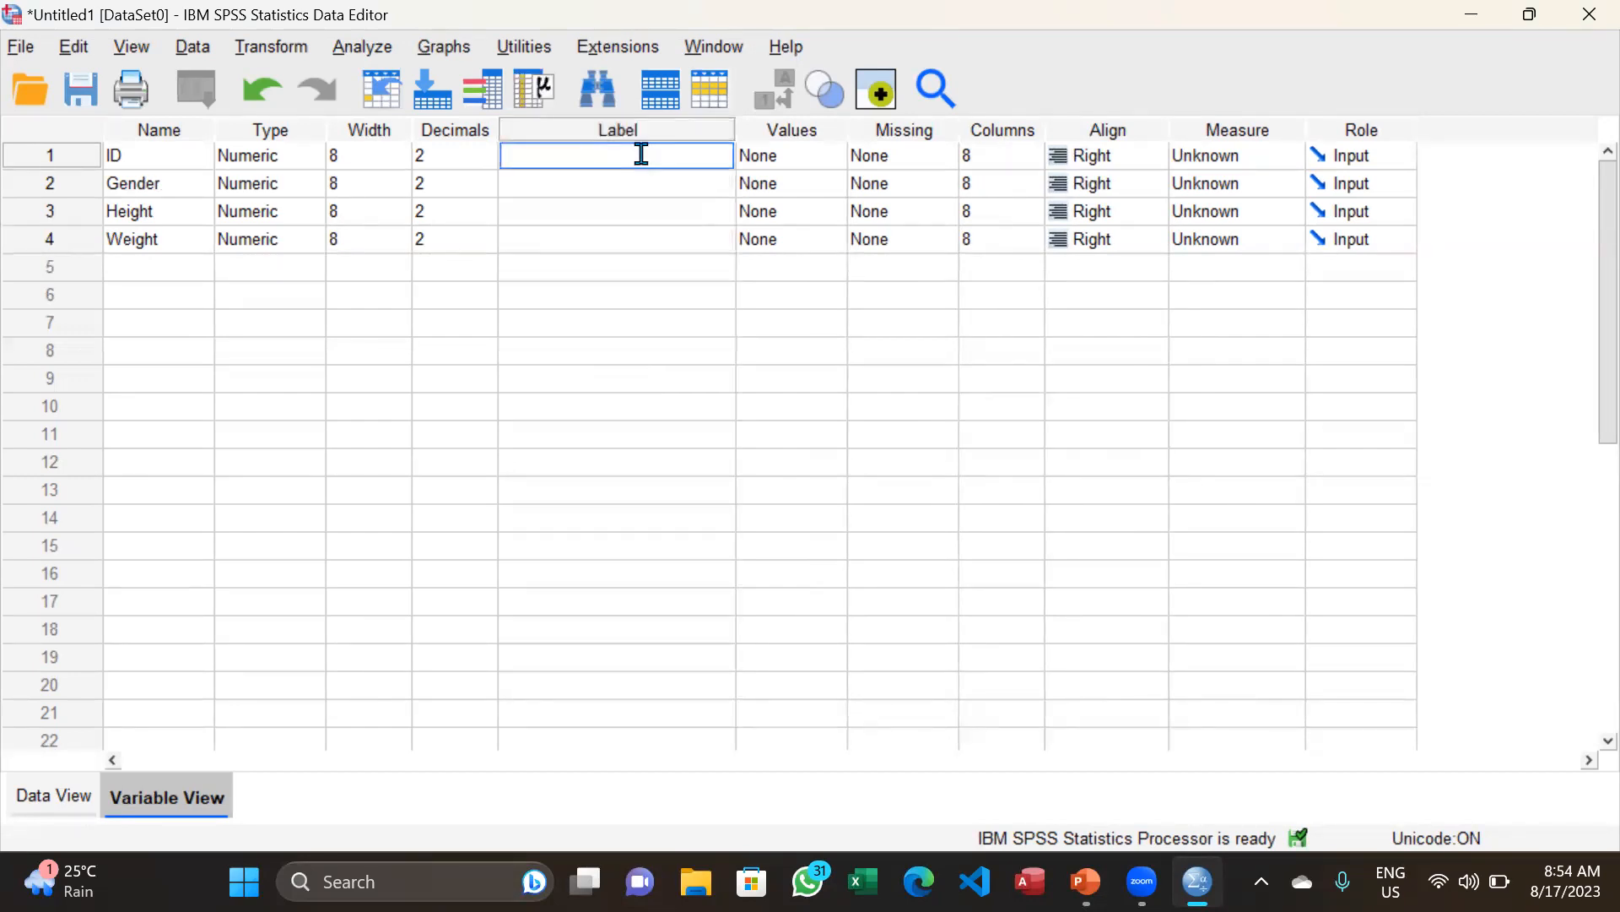
type("Random Identification Number")
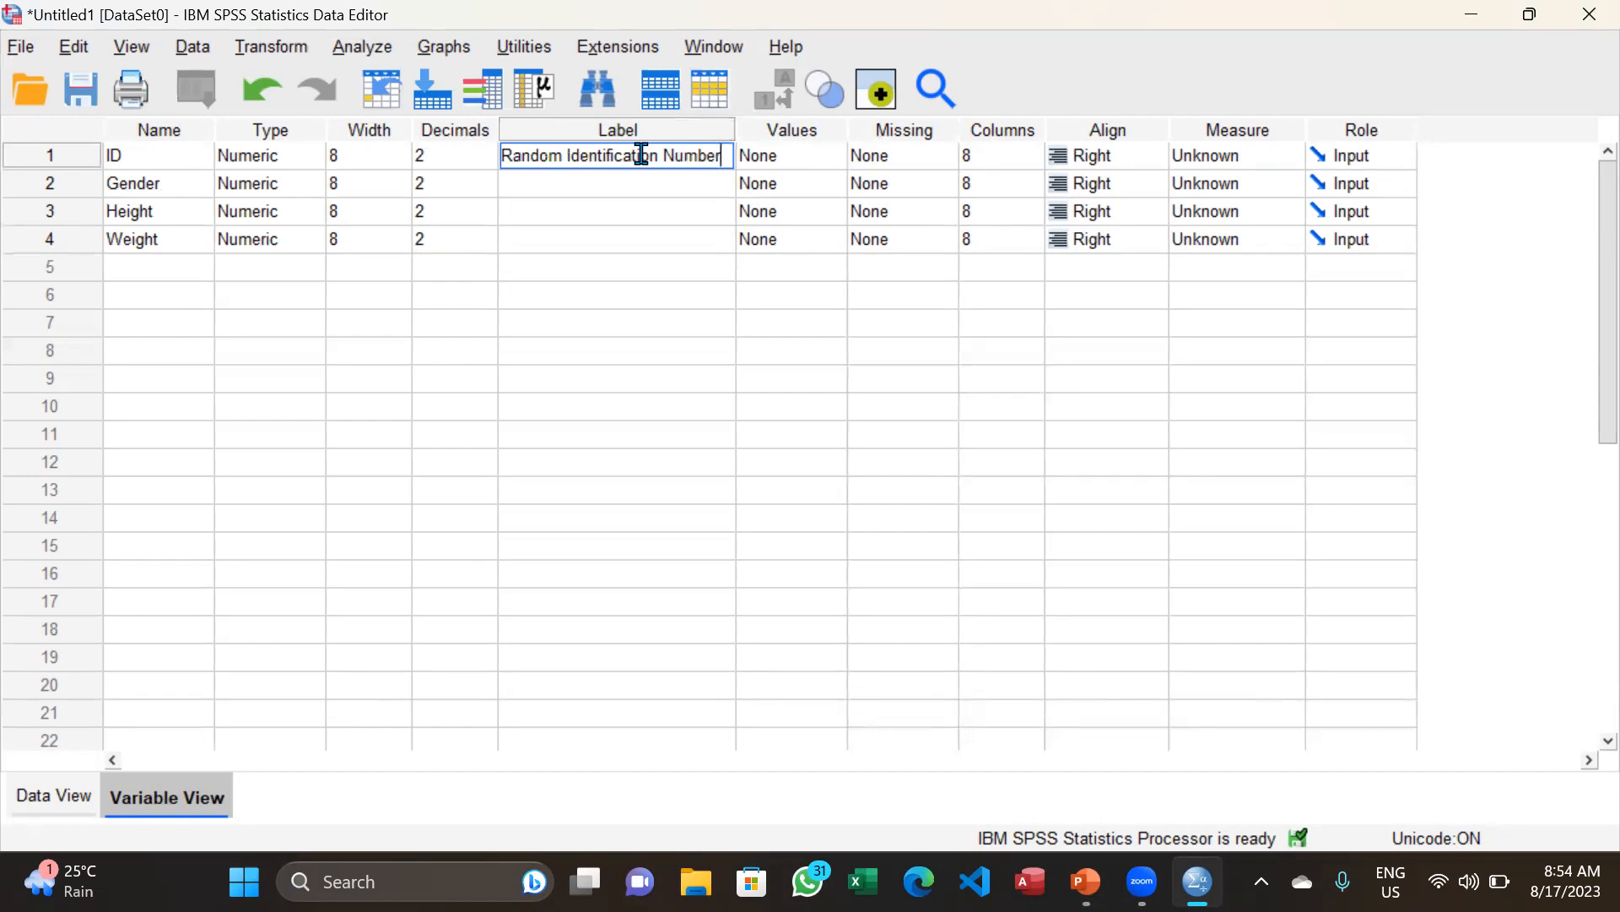
- Give the Height variable the label "Height in Inches"
left_click(618, 203)
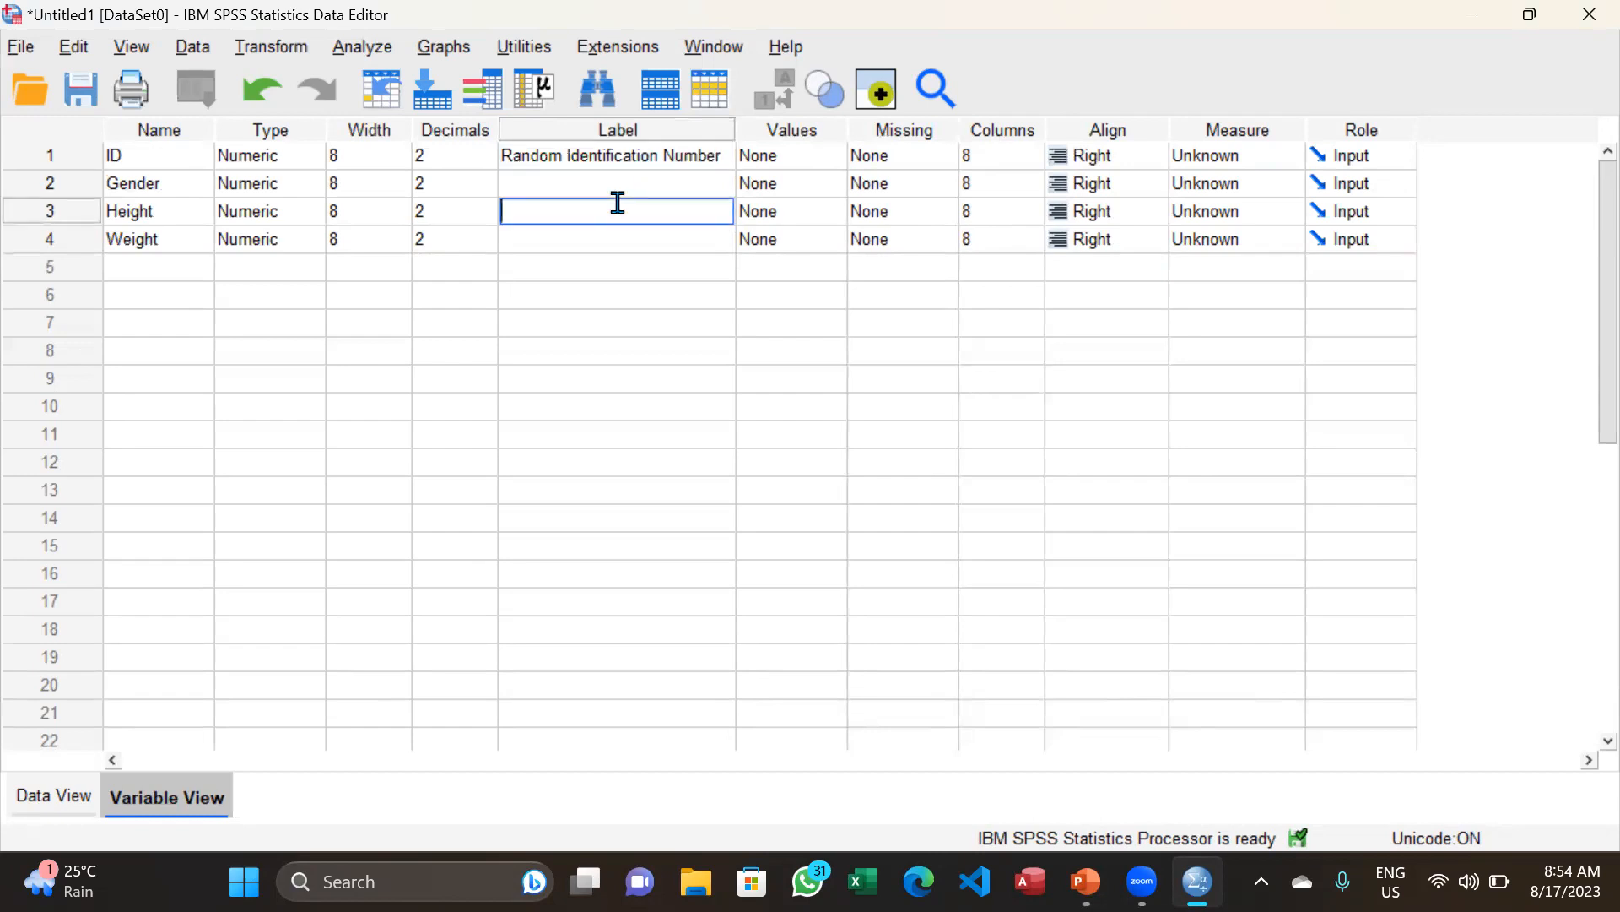
type("Height")
type(" in l")
type("nches")
- Give the Weight variable the label "Weight in Kilograms"
left_click(579, 235)
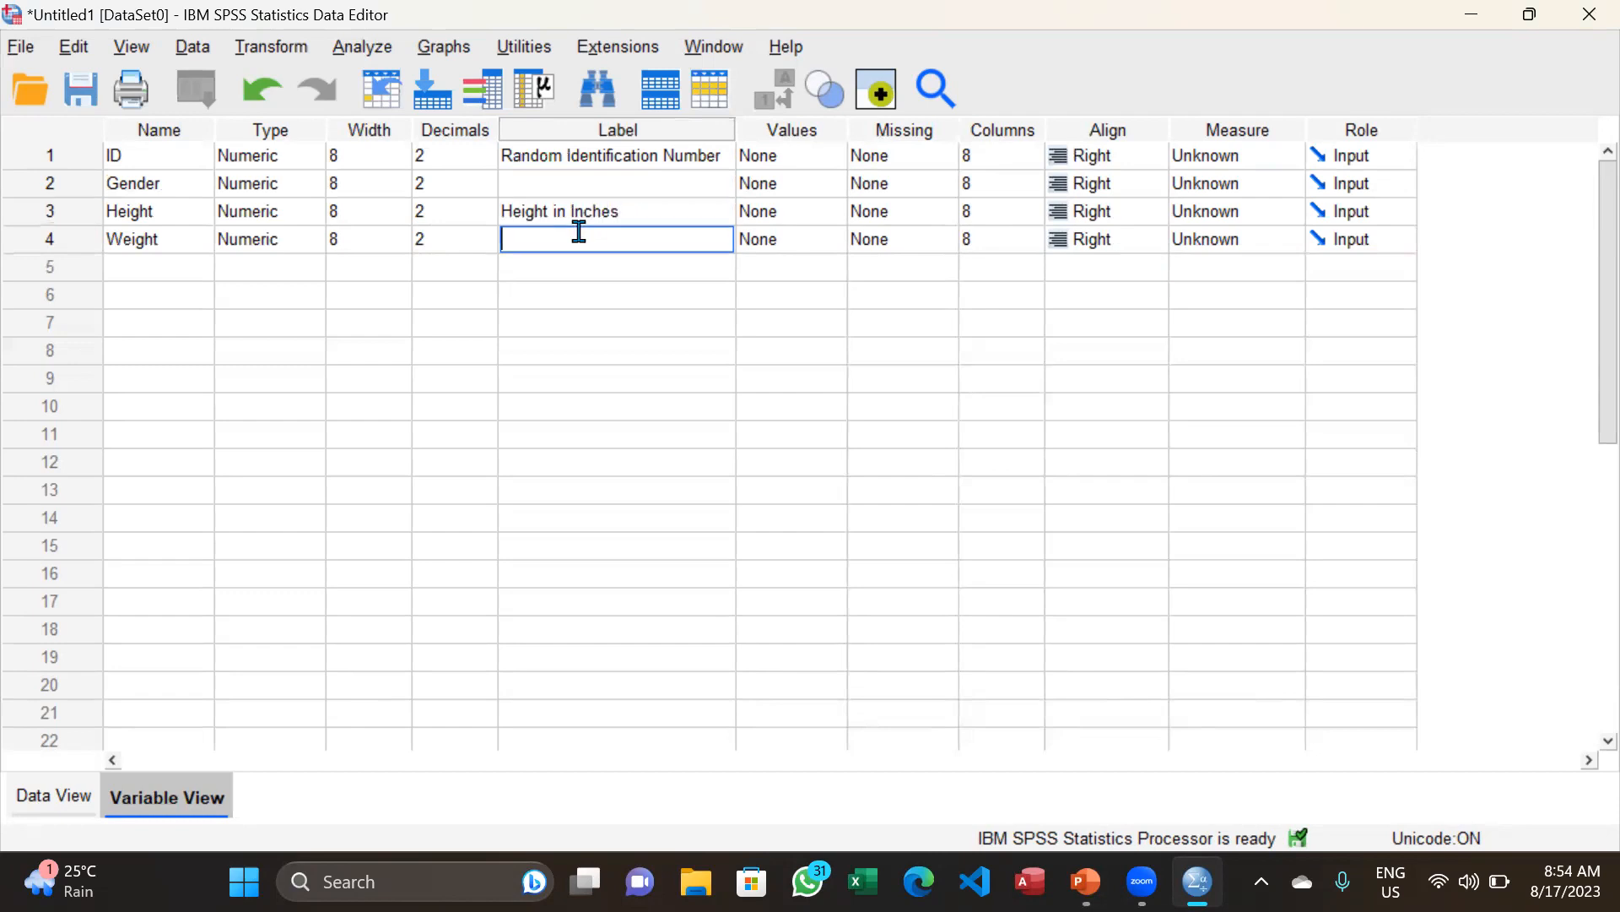
type("Weight in kilogras")
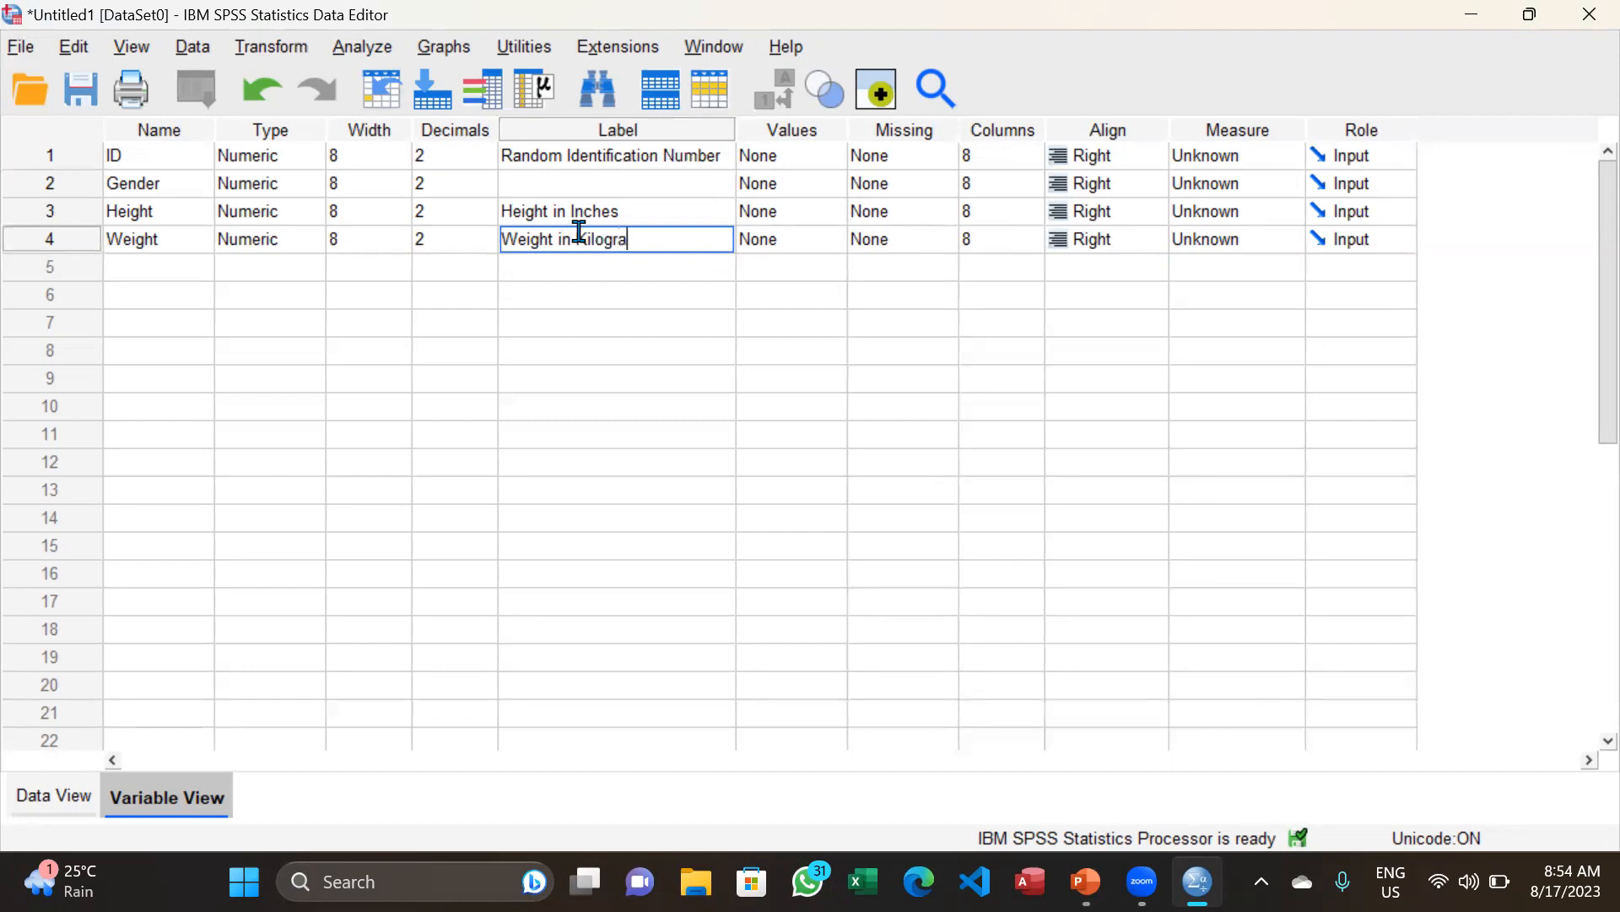
key("BackSpace")
key("BackSpace")
type("ams")
- Examine the Variable Type options for the ID variable, keeping Numeric
left_click(291, 130)
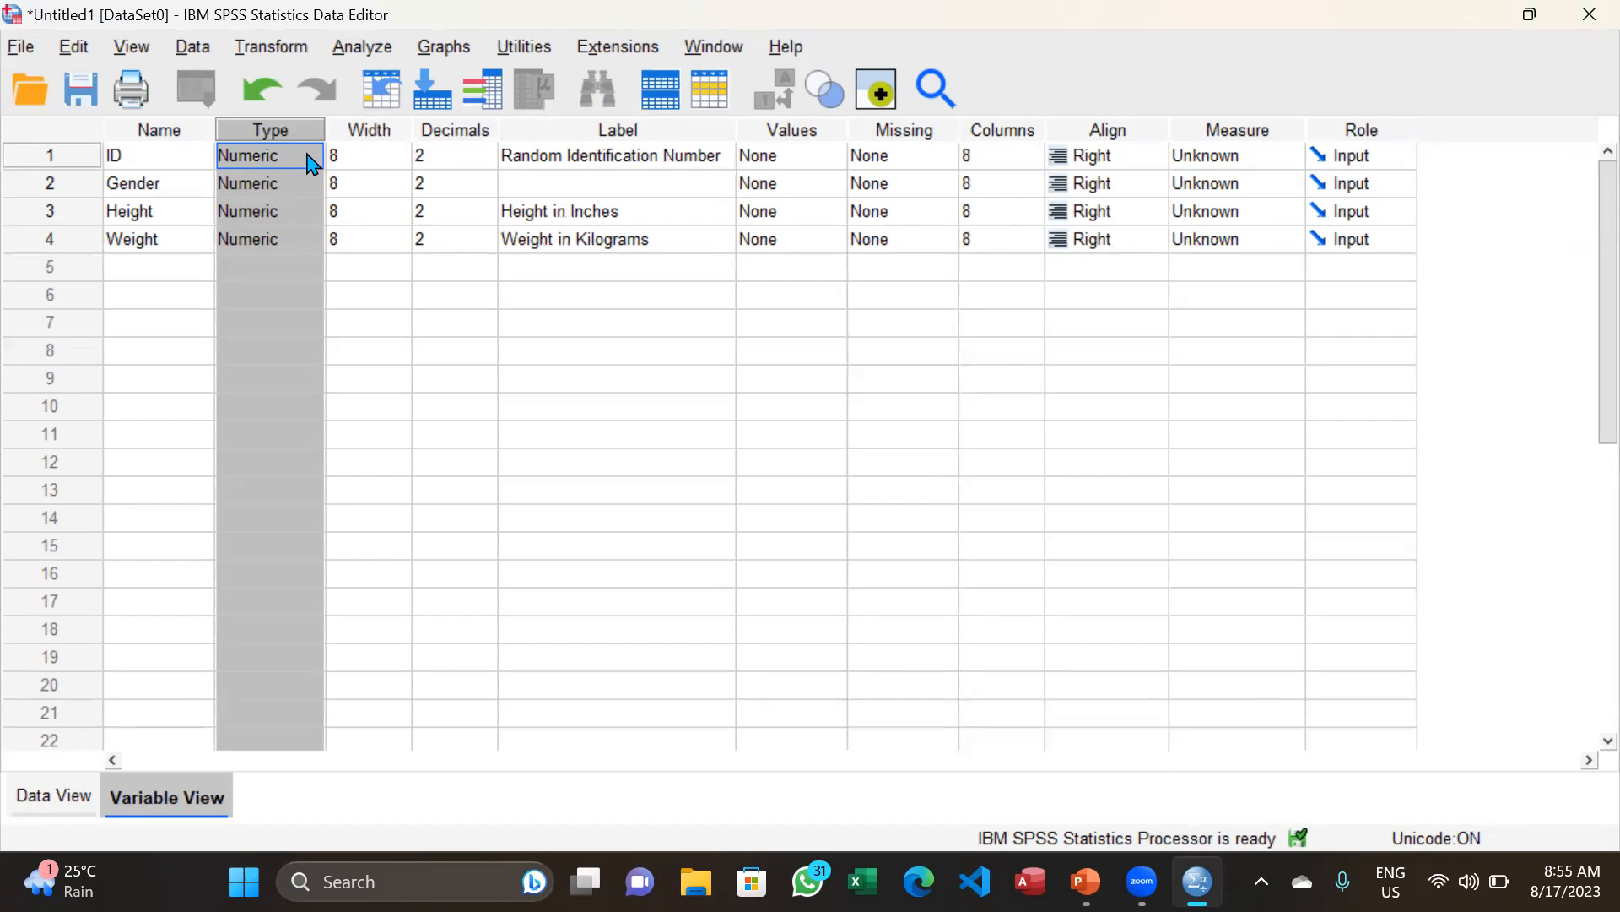
double_click(312, 163)
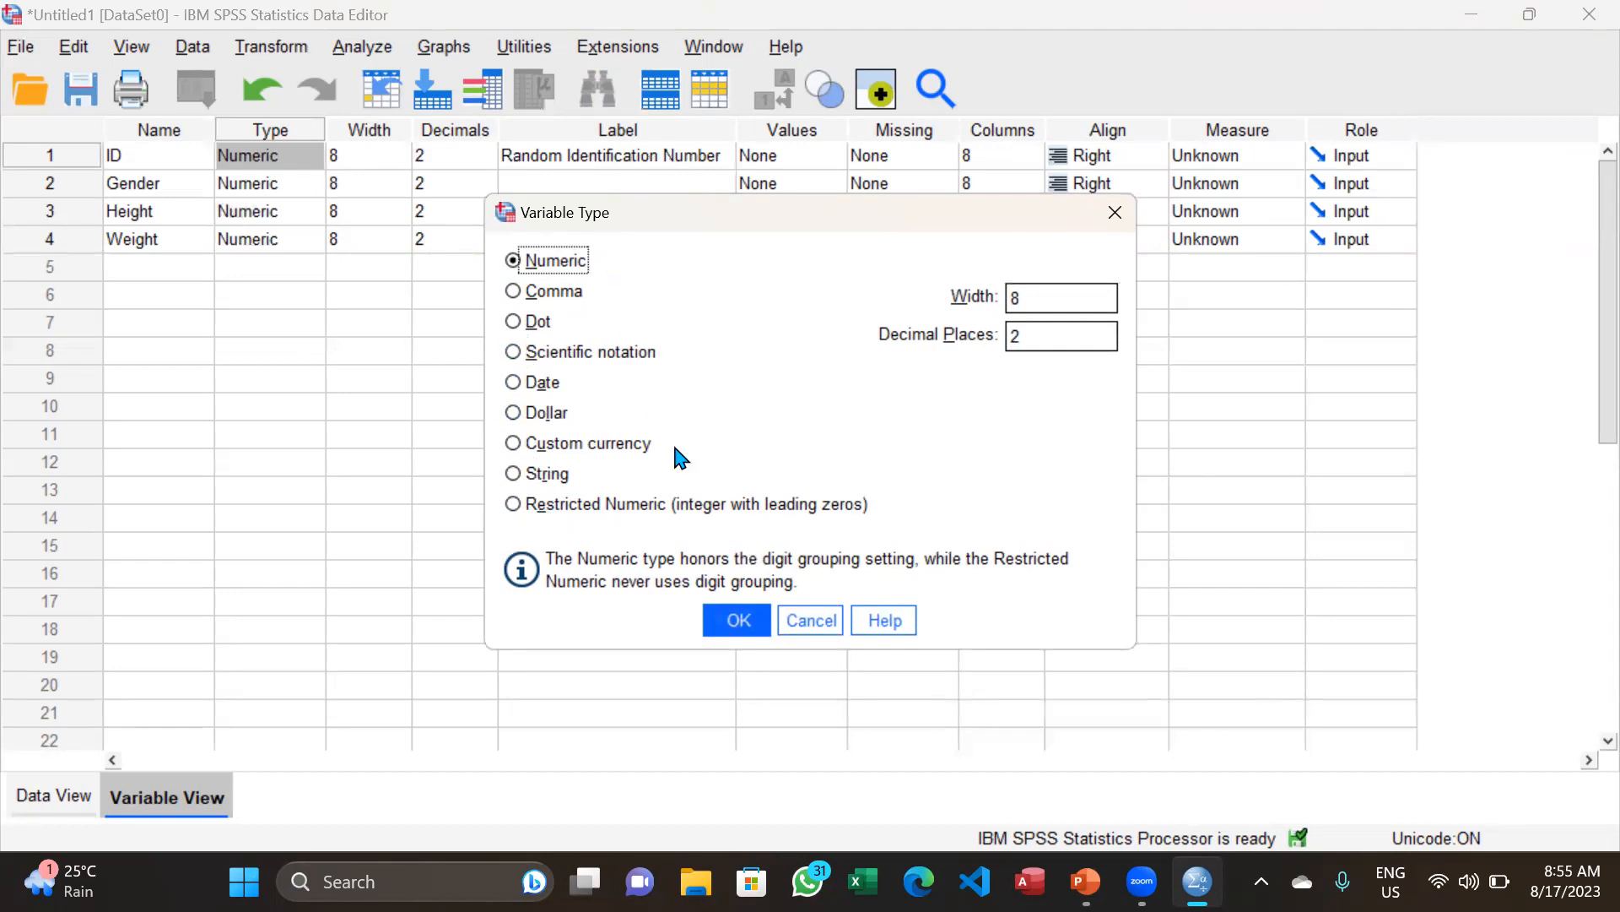
left_click(733, 626)
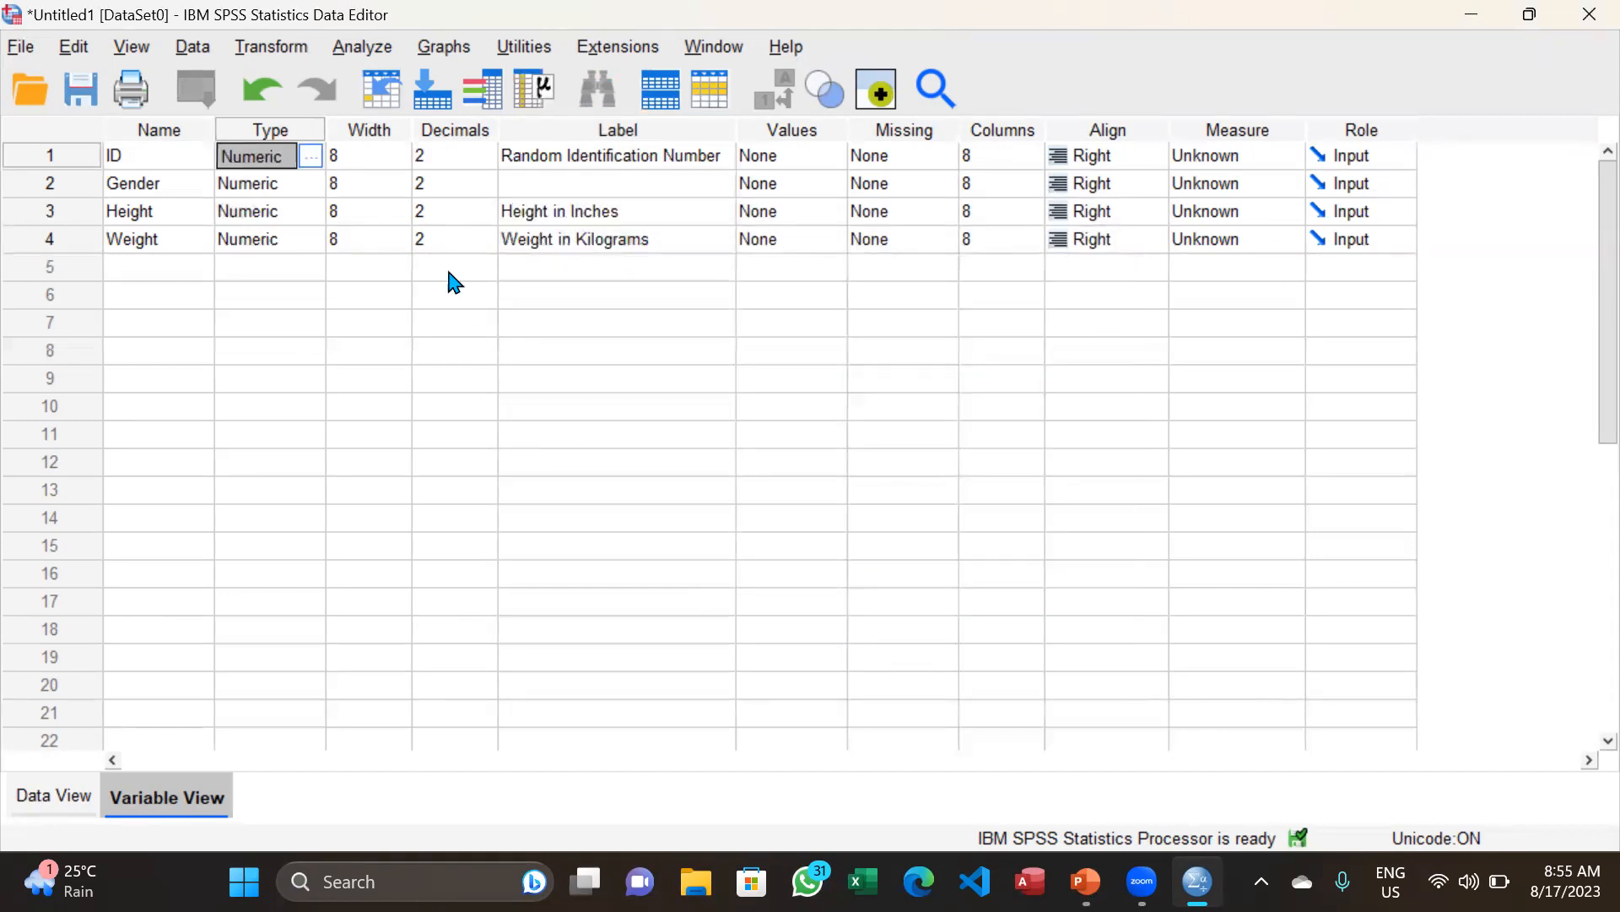
- Try the String type for the Gender variable, set it back to Numeric and accept the type settings
double_click(312, 189)
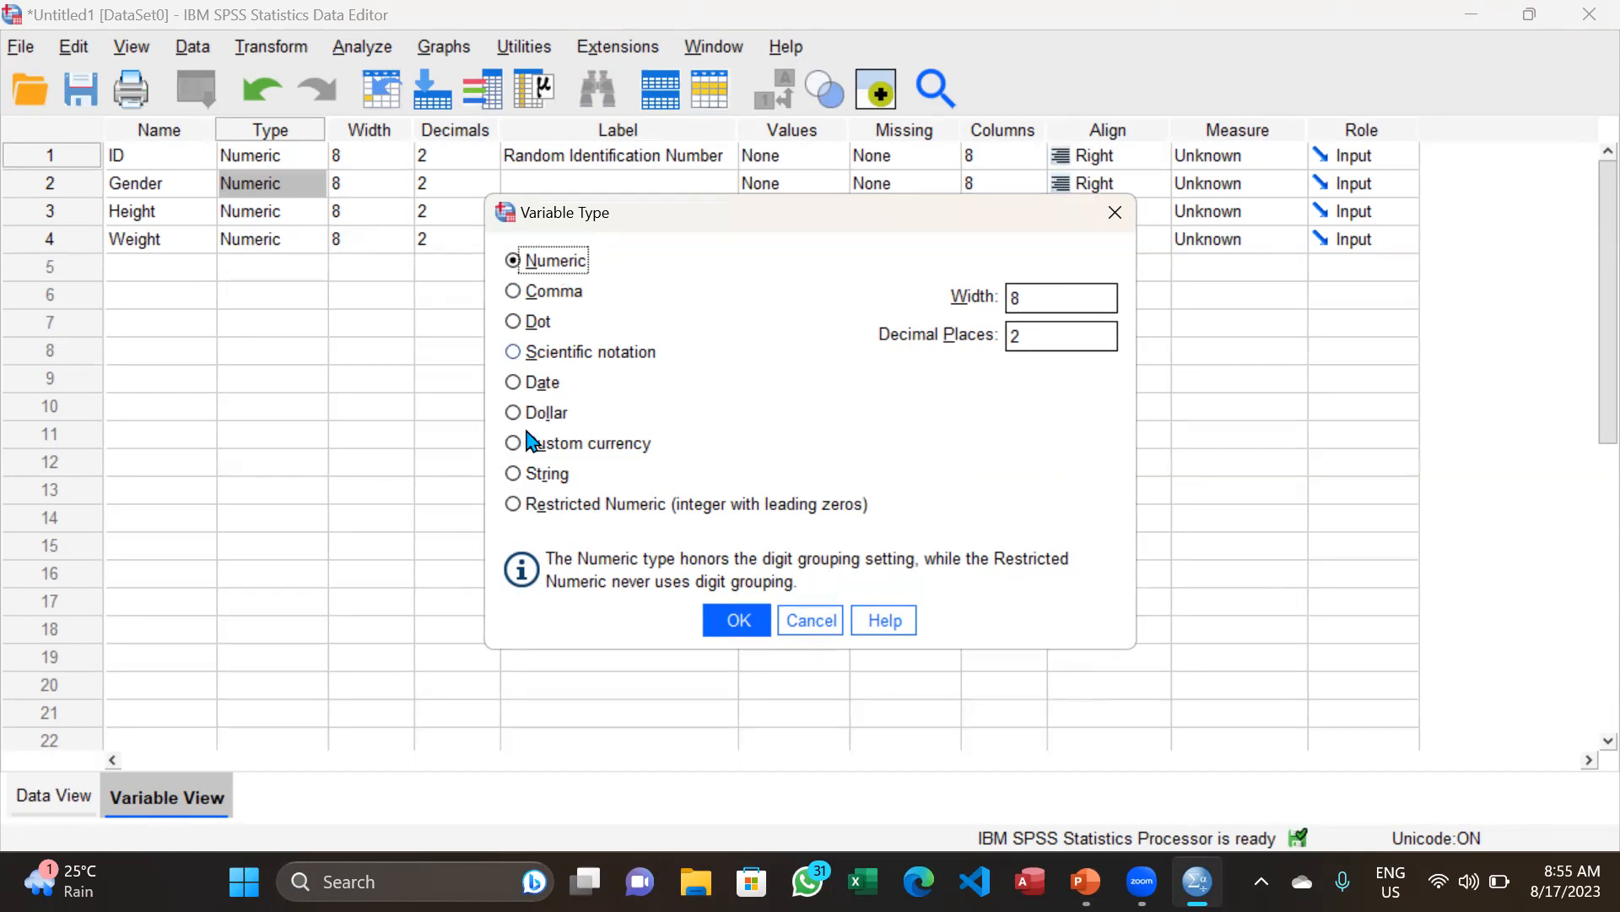
left_click(513, 473)
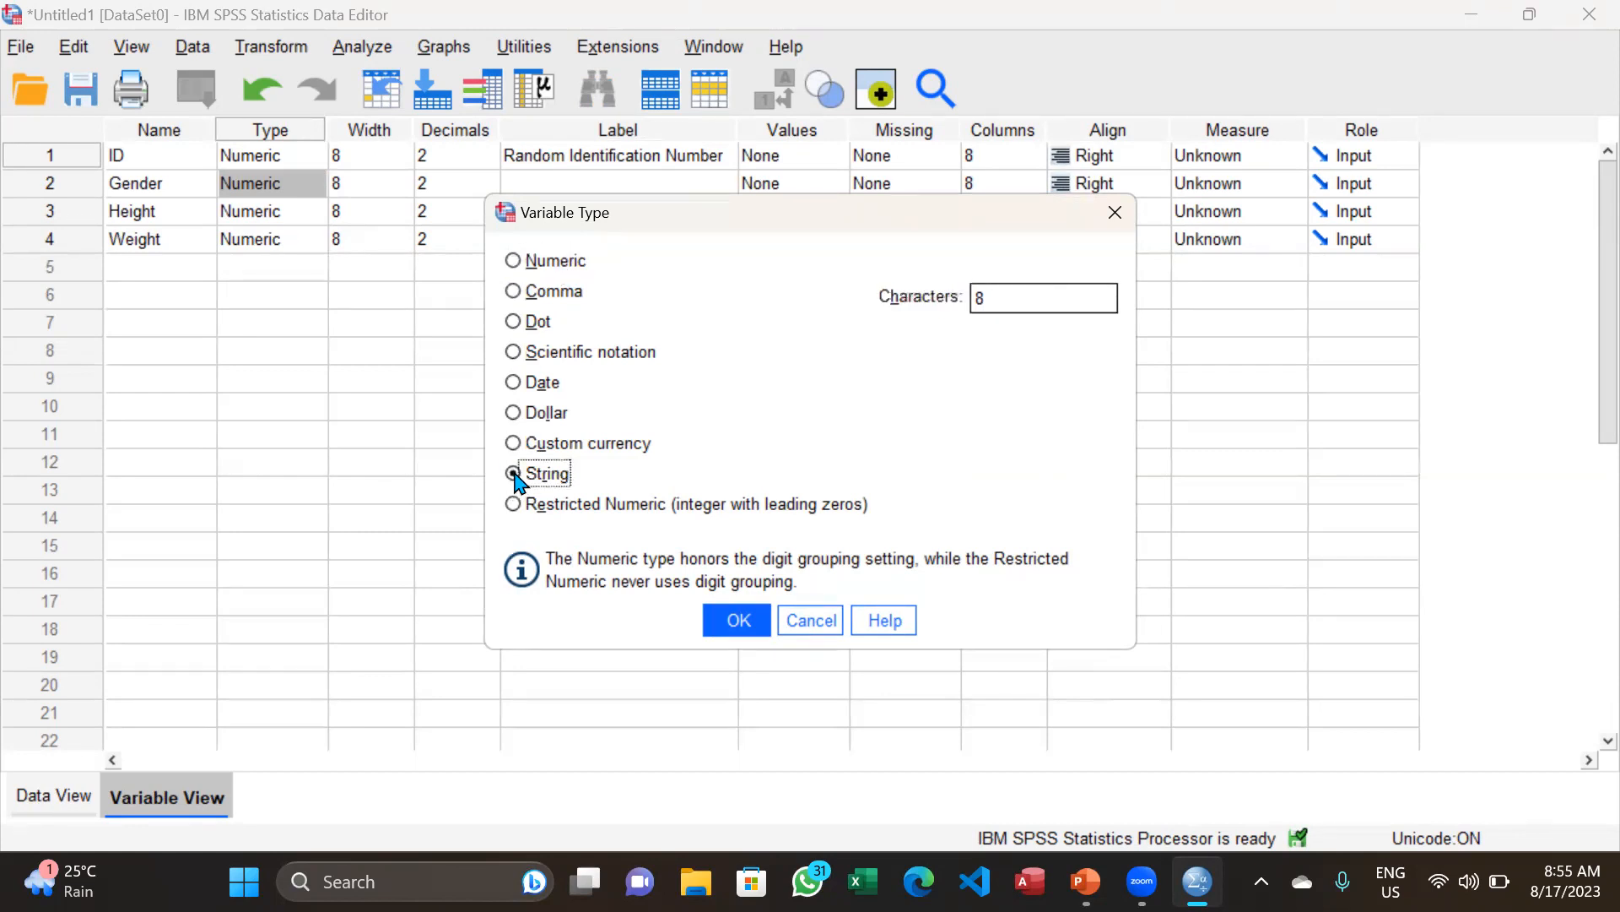
left_click(513, 261)
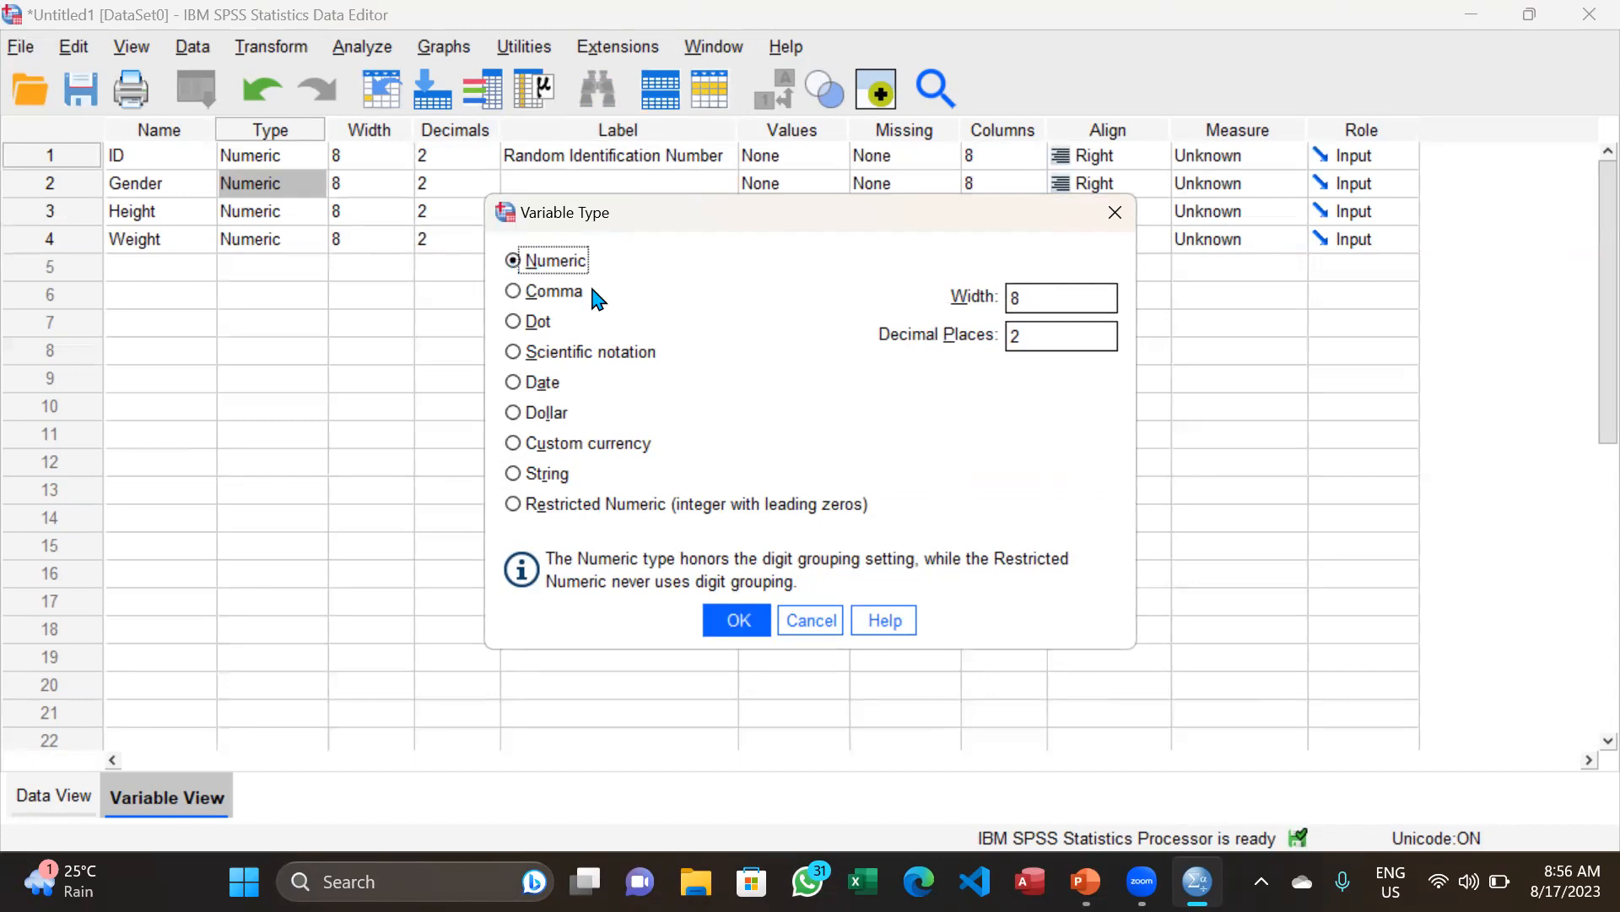
left_click(737, 622)
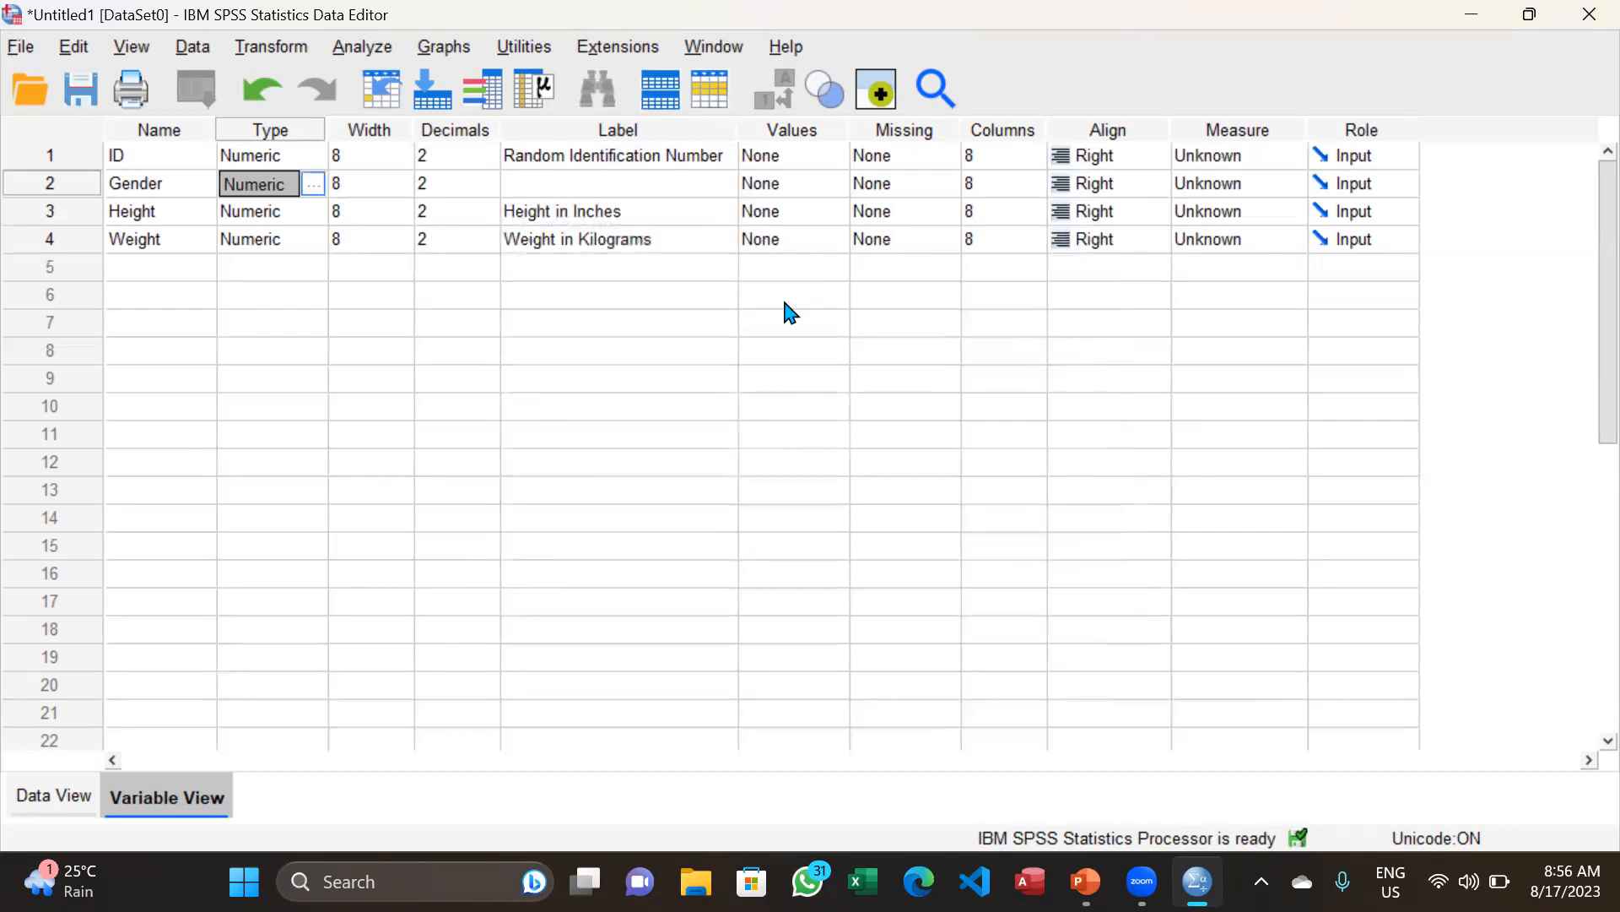
- Open the value labels of the Gender variable and add the label Male for value 1
left_click(810, 135)
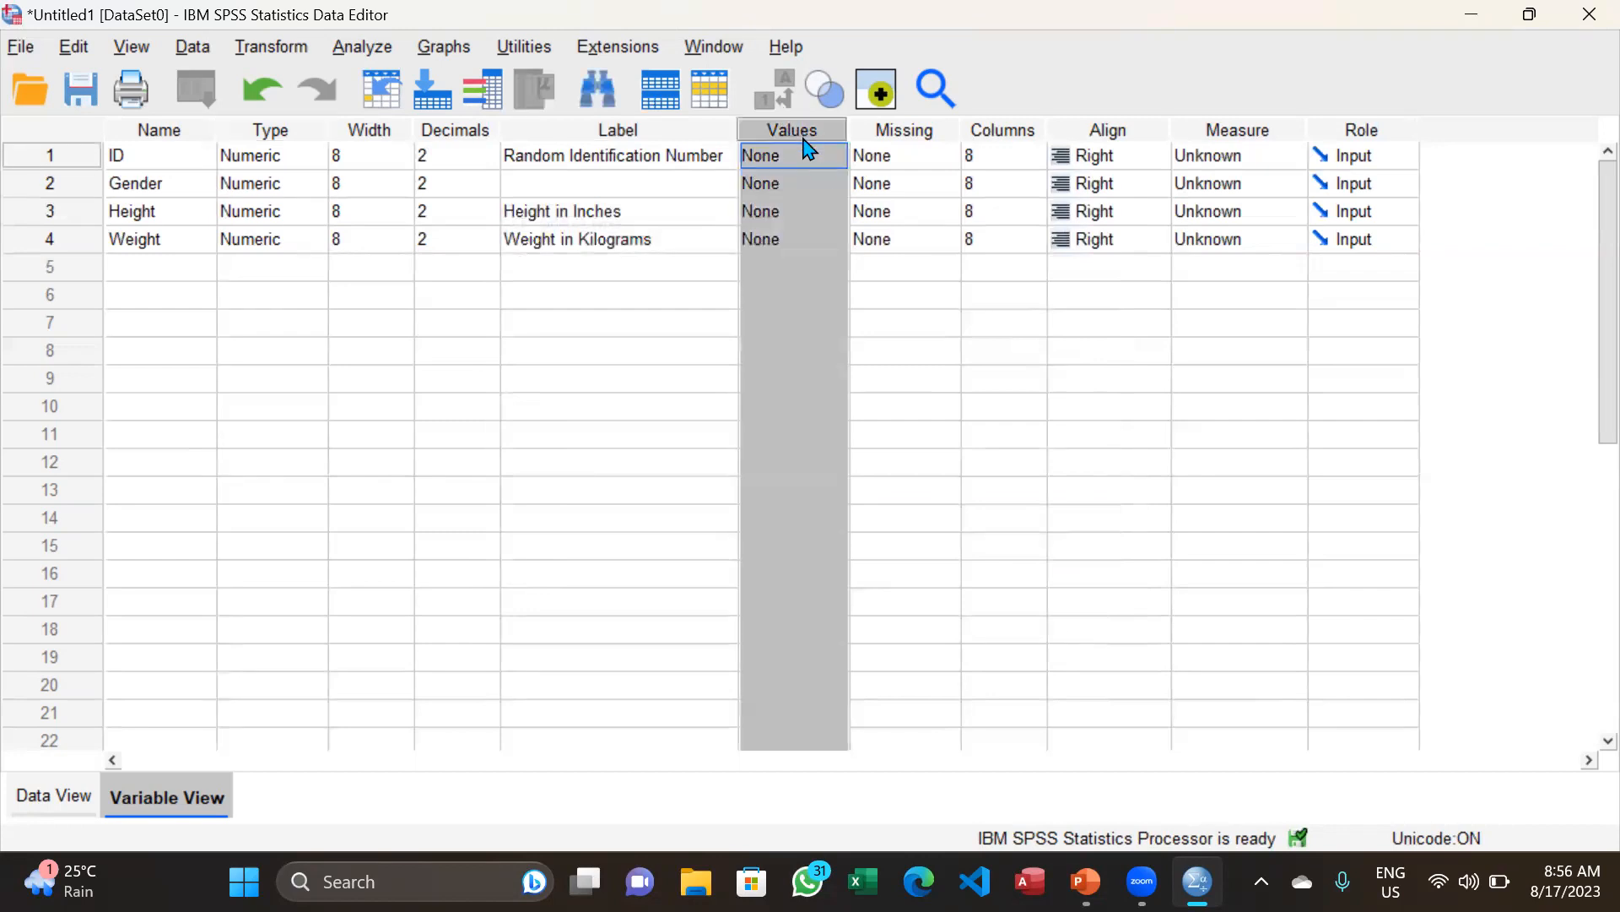
left_click(842, 192)
left_click(842, 187)
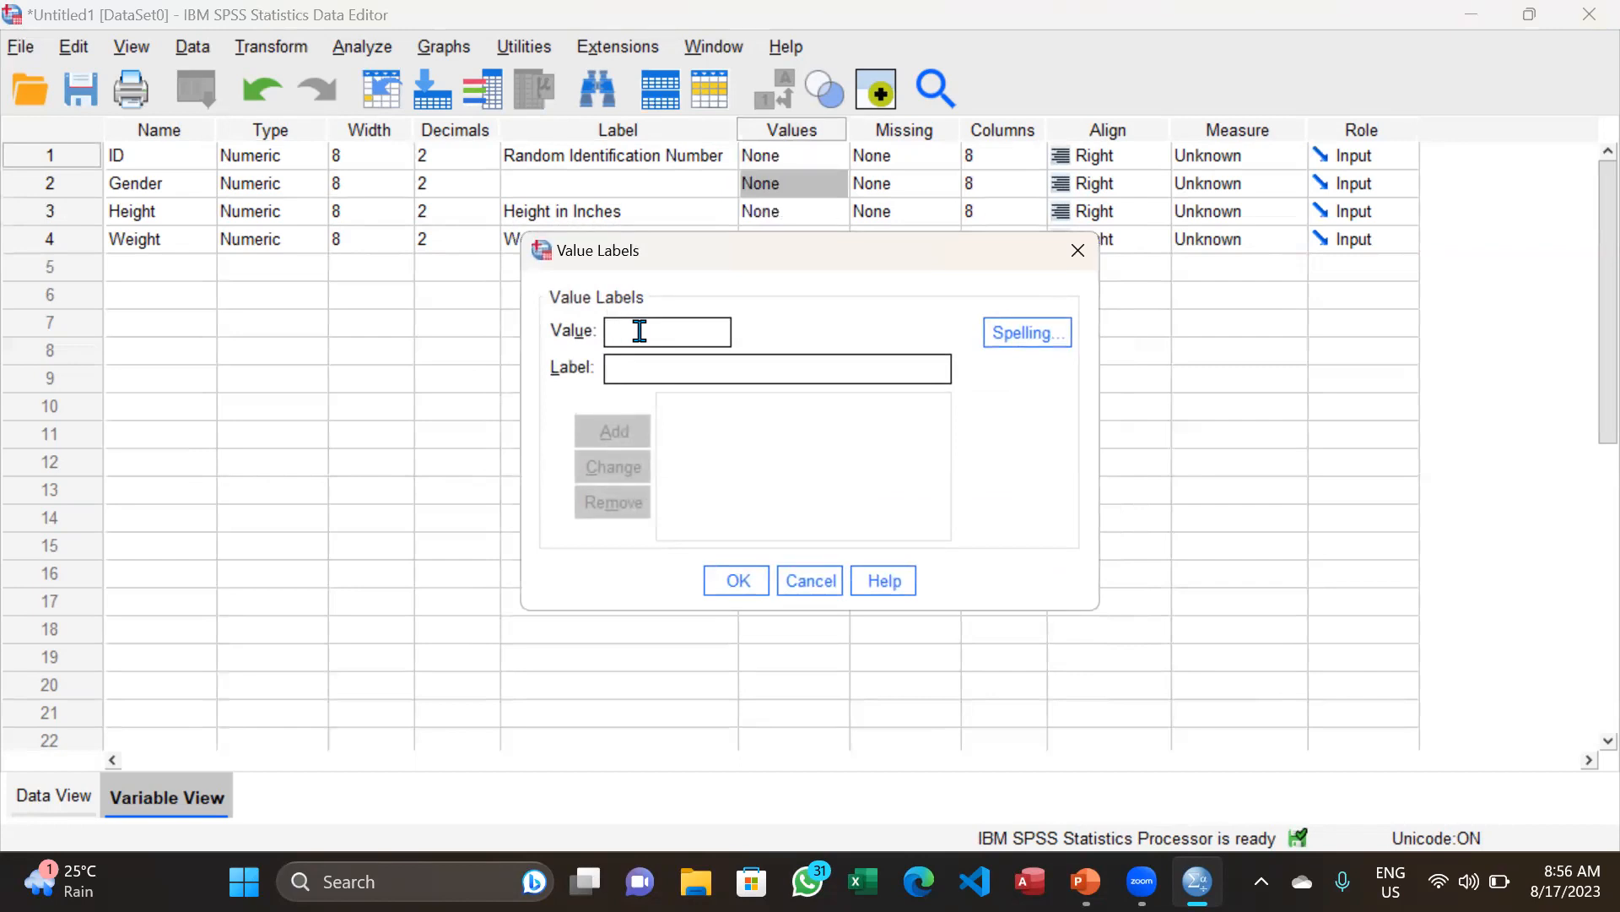
type("1")
left_click(651, 376)
type("Male")
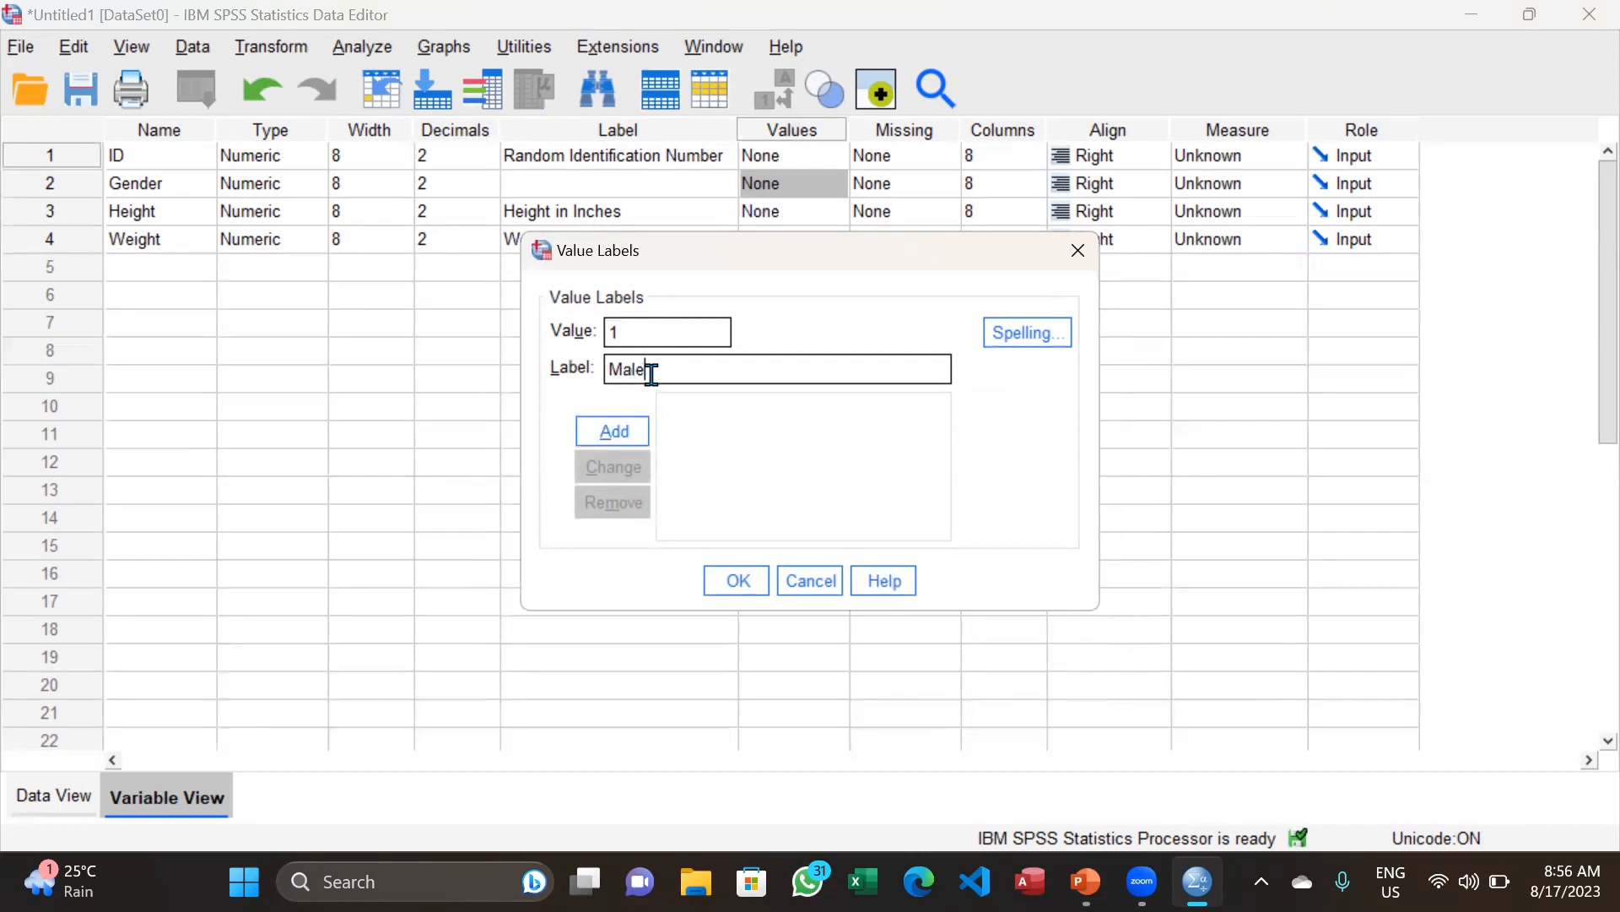
left_click(622, 439)
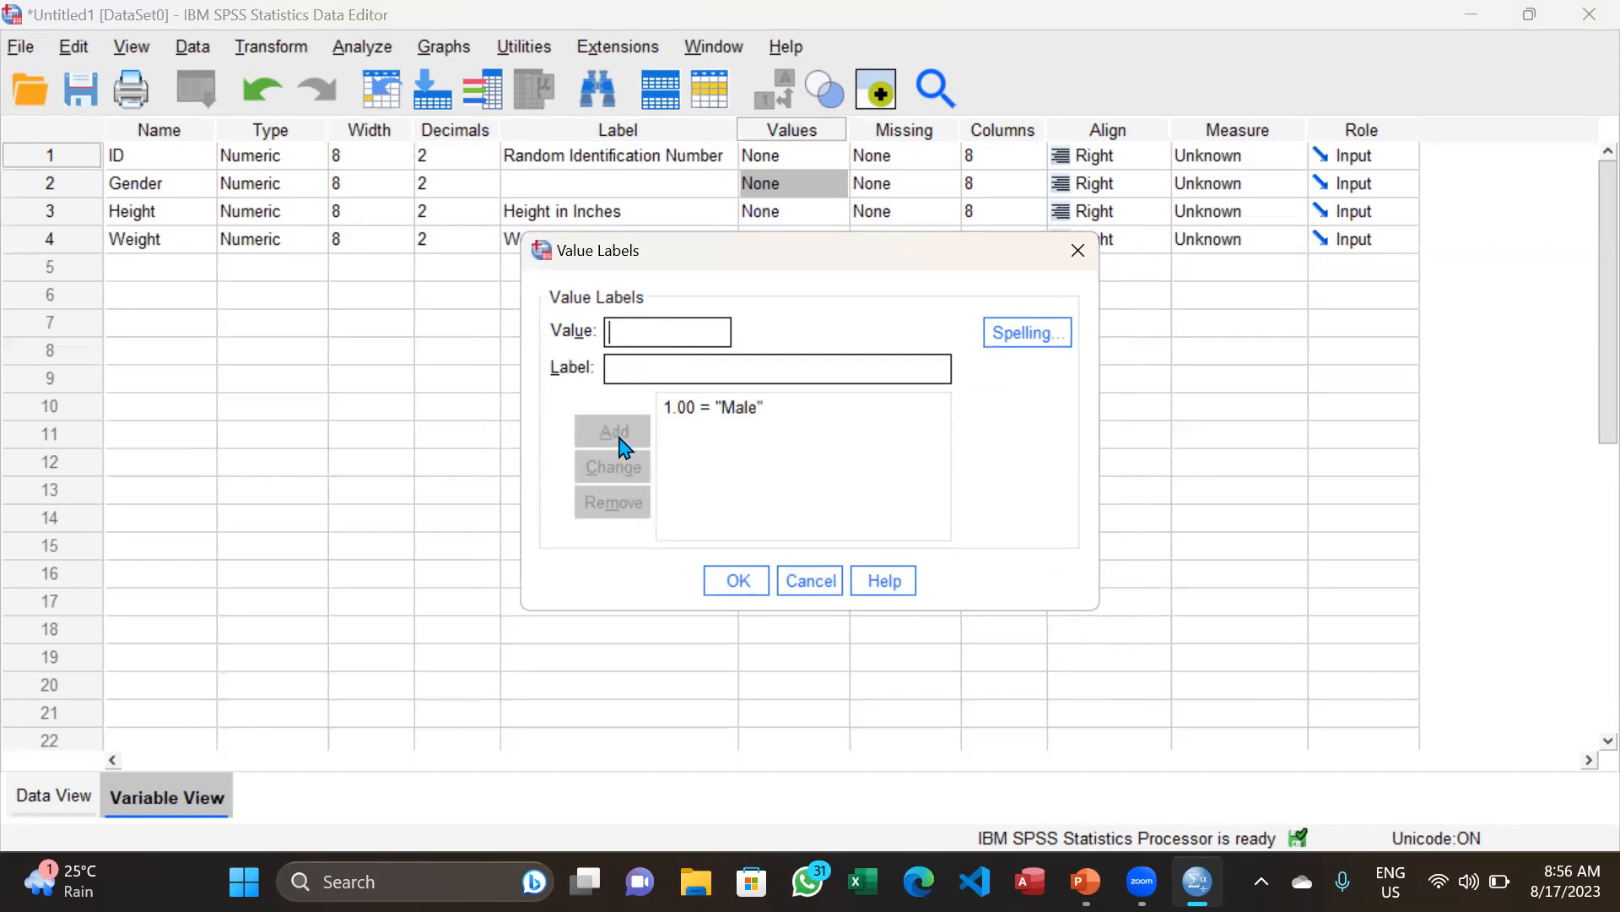
- Add the label Female for value 2 and apply the Gender value labels
type("2")
left_click(638, 361)
type("F")
key("BackSpace")
type("f")
key("BackSpace")
type("F")
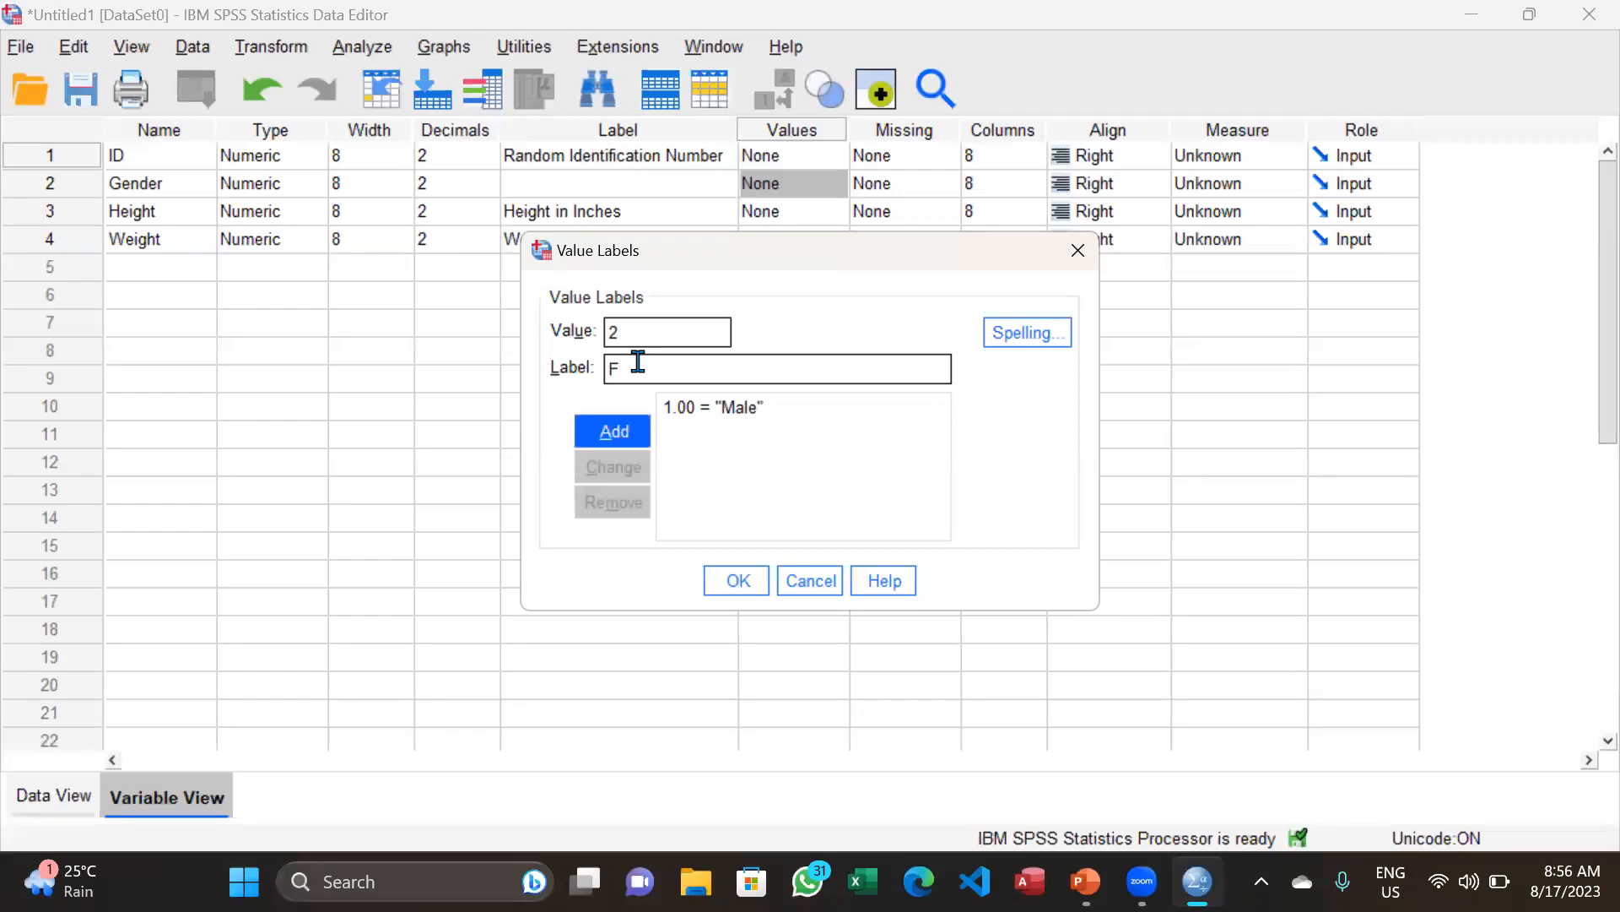
type("emale")
left_click(631, 434)
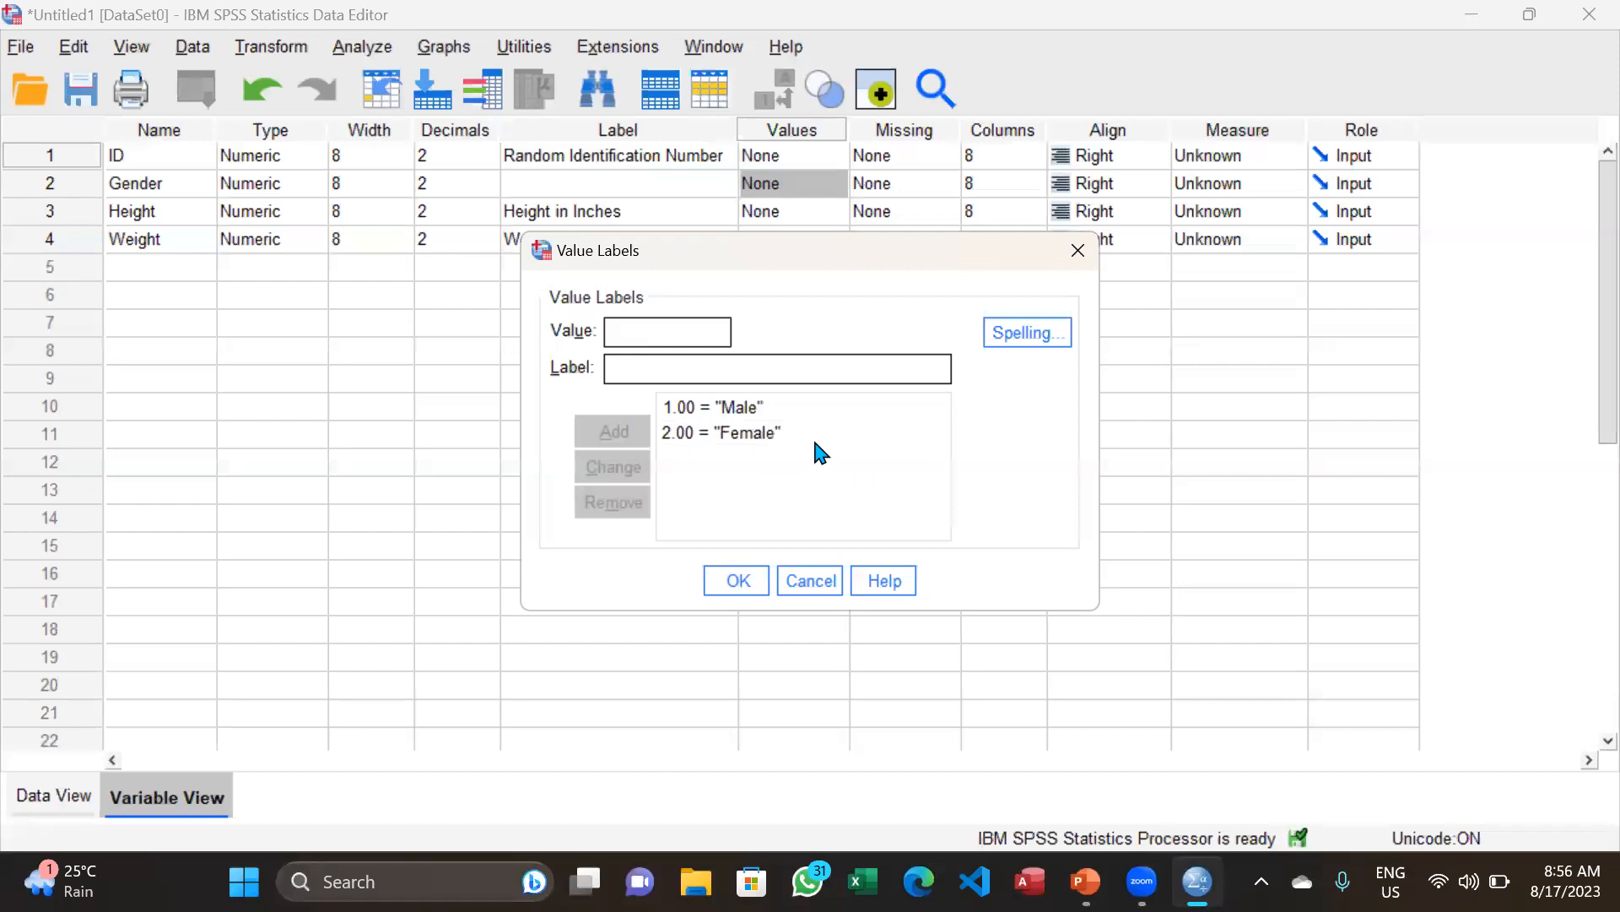
left_click(739, 583)
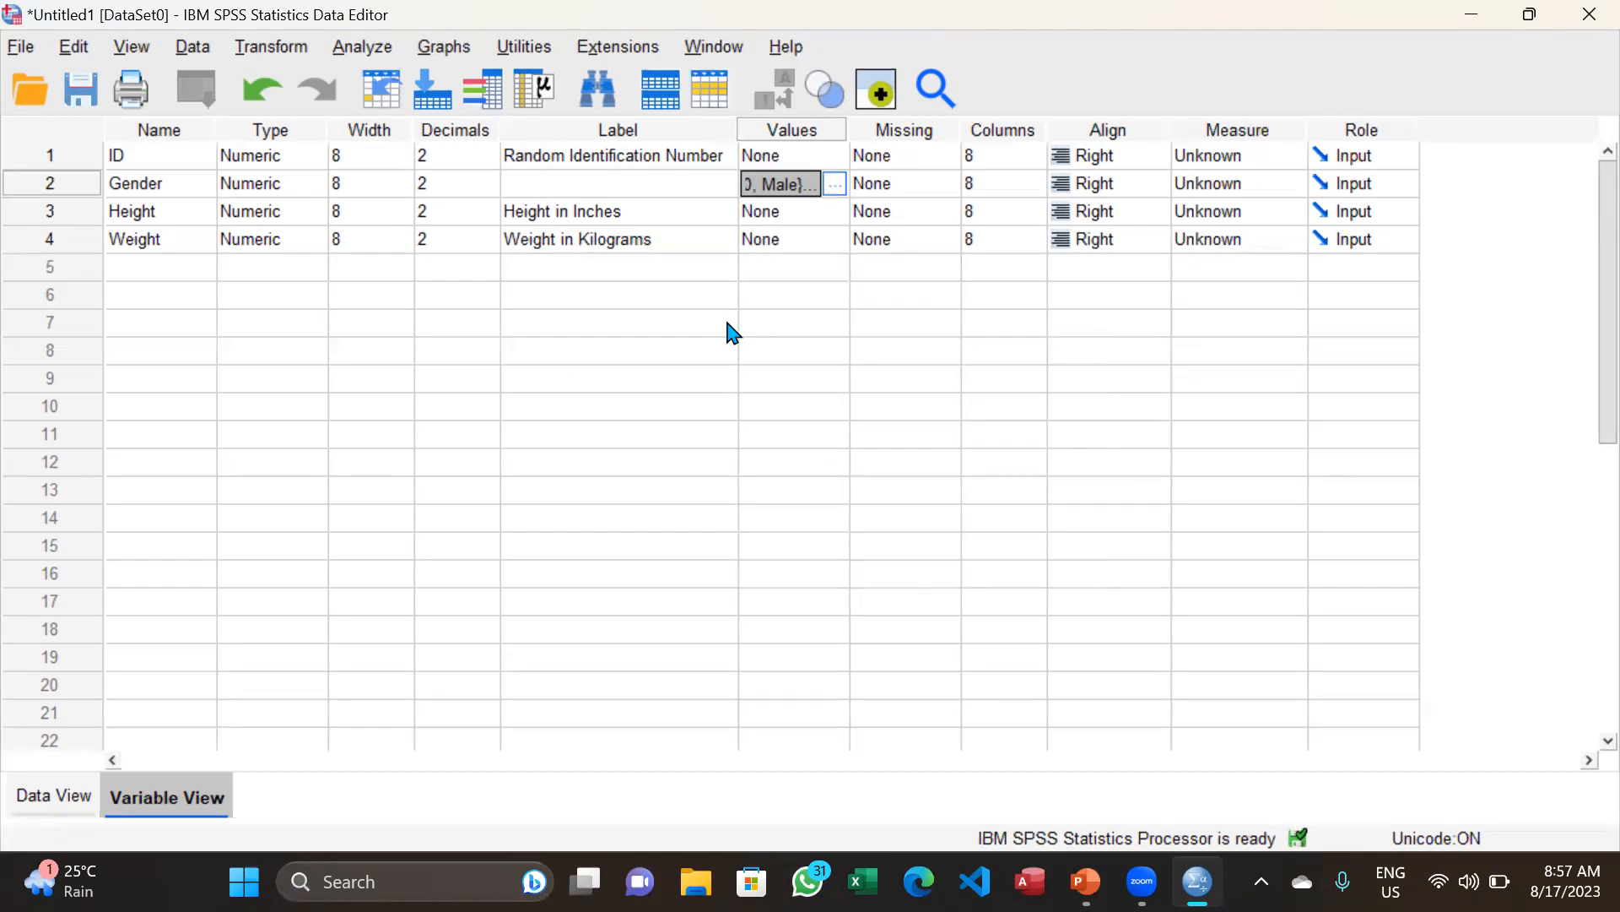
- Examine the Width and Decimals columns of the four variables
left_click(369, 130)
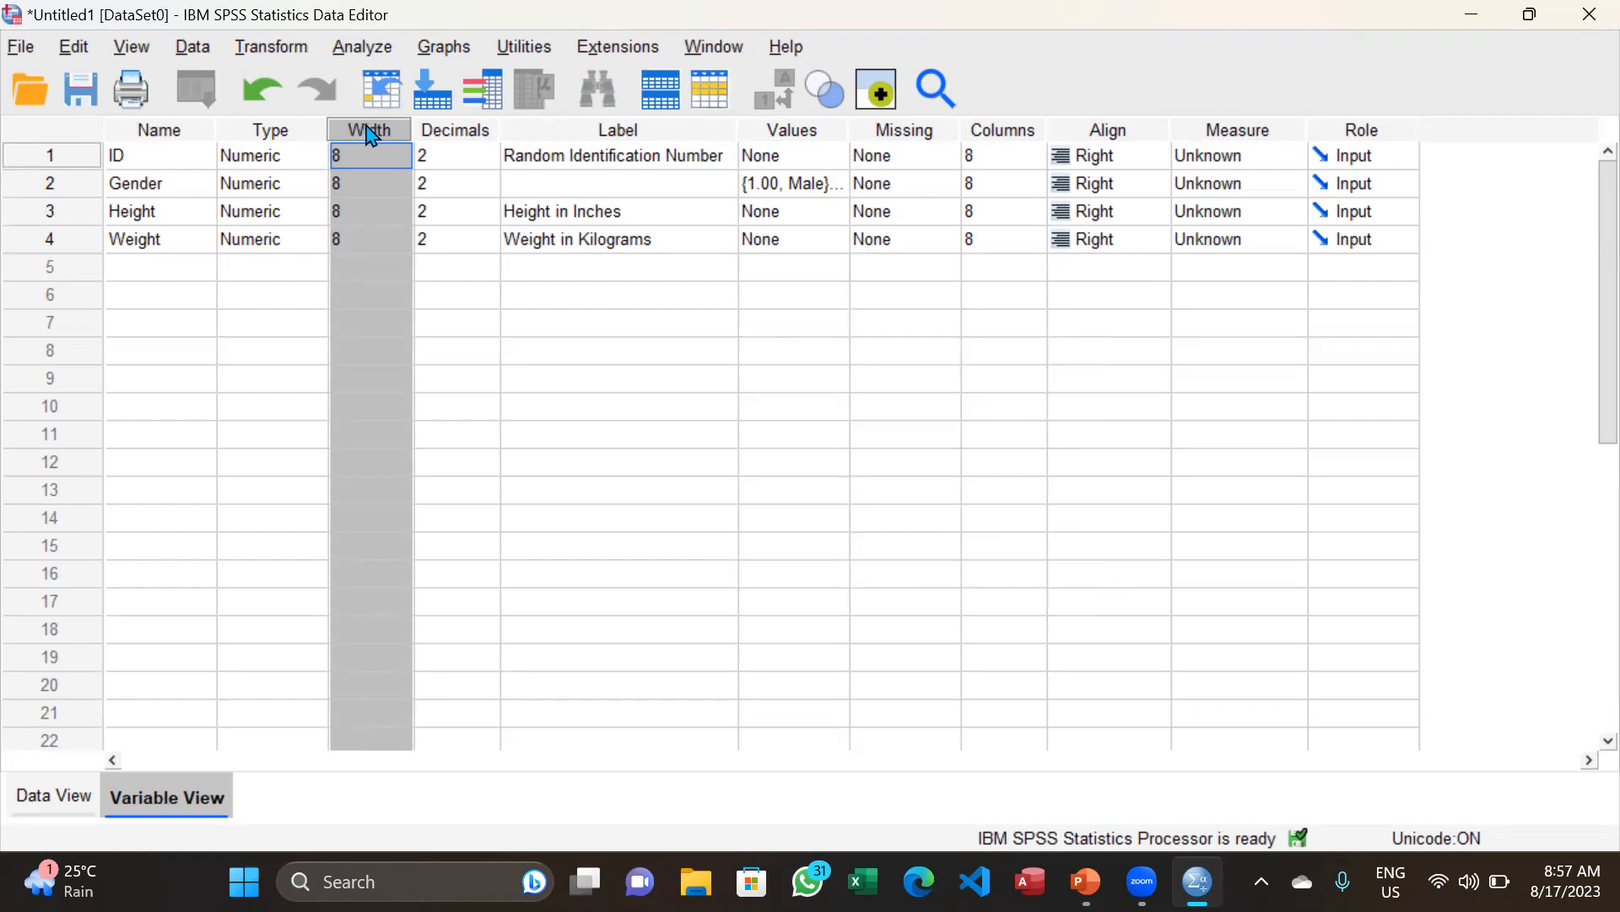
left_click(460, 134)
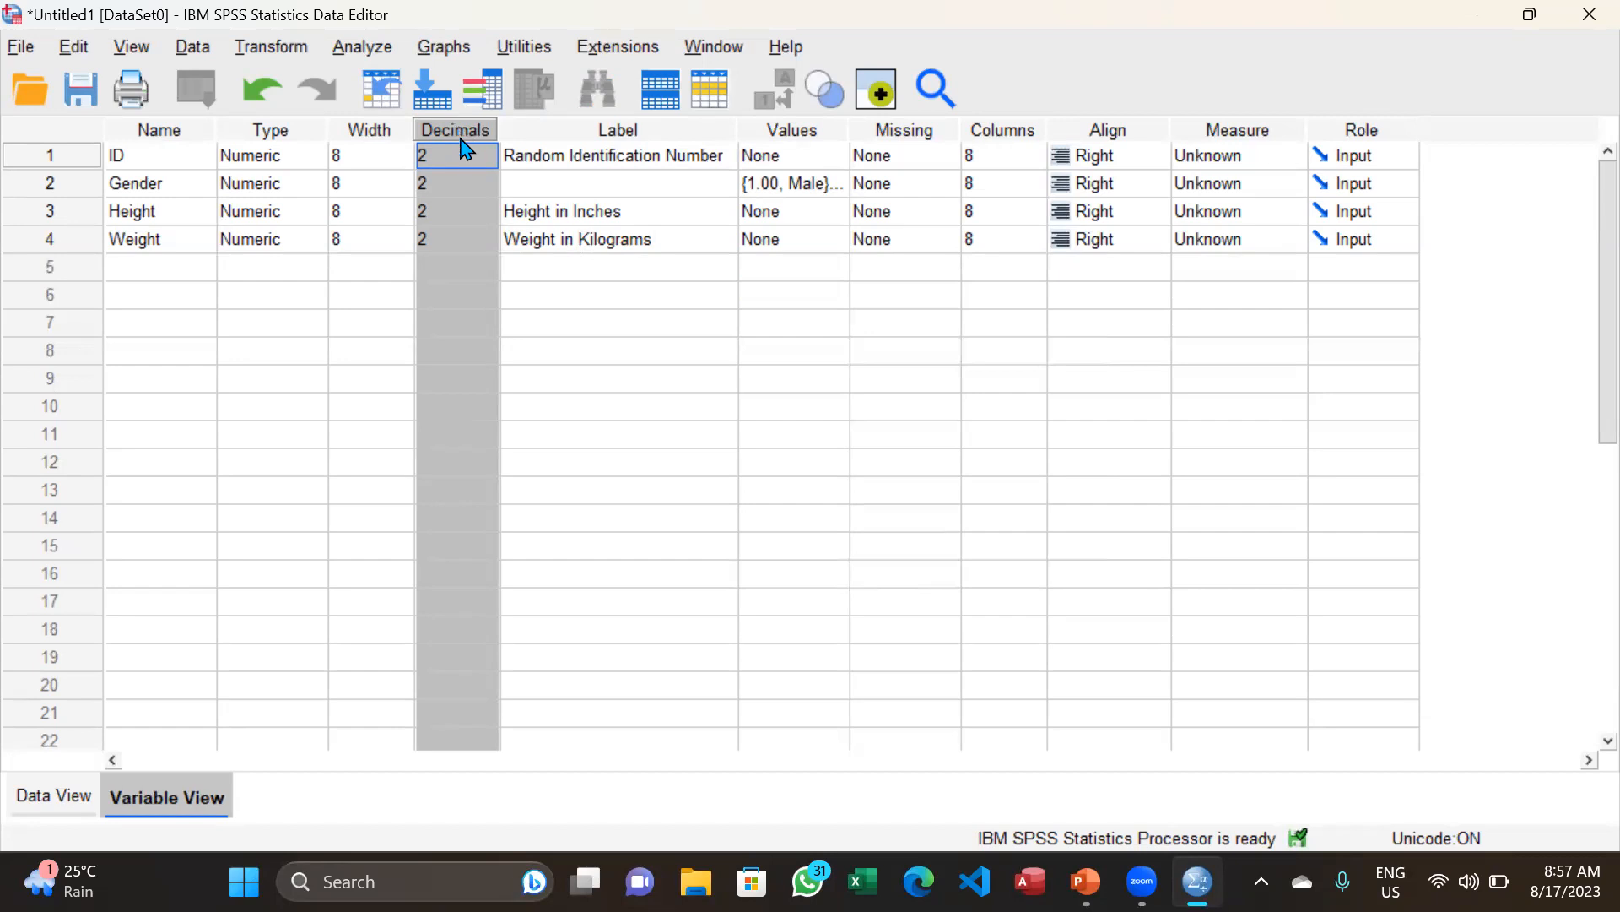
- Try more decimal places for the ID variable, then set its decimals back to 2
left_click(439, 154)
left_click(488, 150)
left_click(488, 149)
left_click(488, 149)
left_click(490, 163)
left_click(489, 163)
left_click(490, 163)
left_click(490, 163)
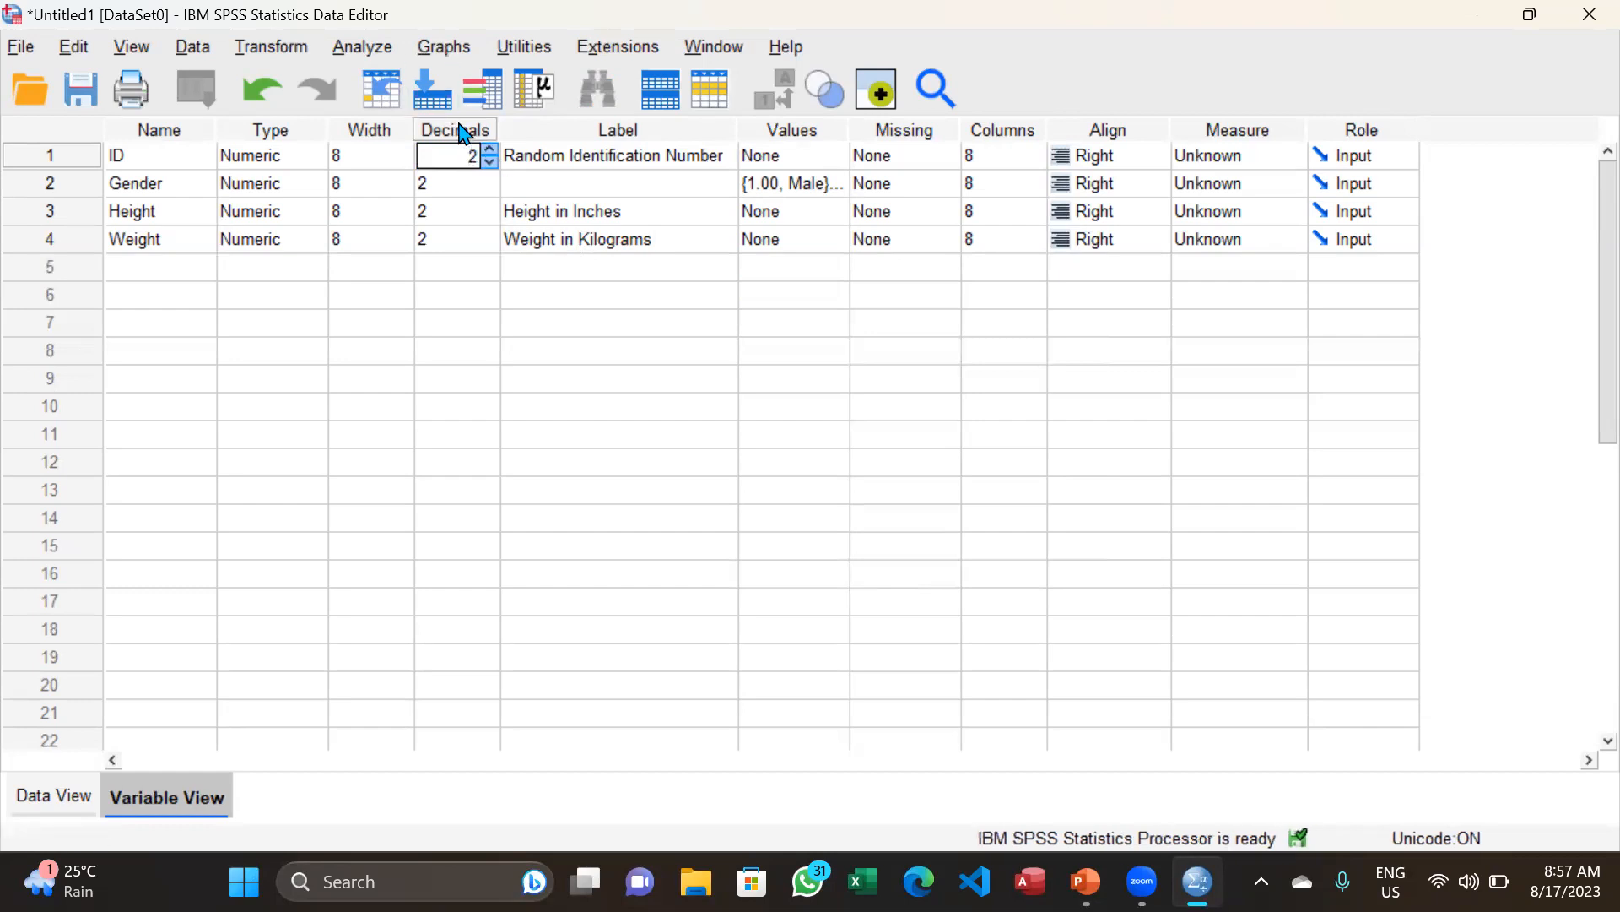
left_click(462, 132)
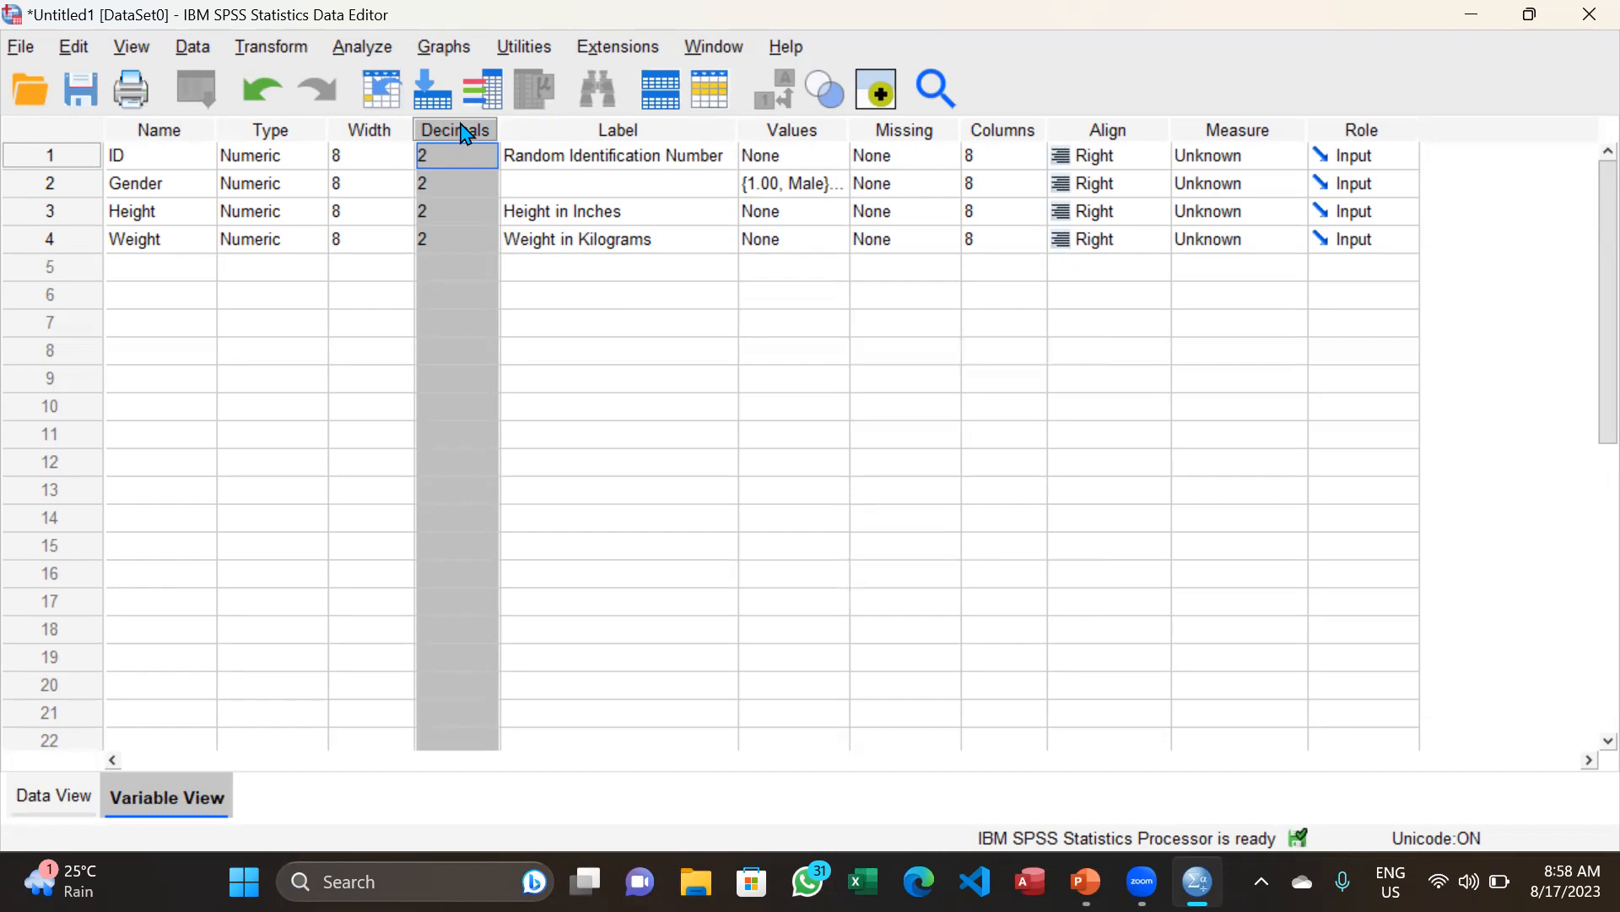
- Review the value labels defined for the Gender variable and examine the Values and Missing columns
left_click(812, 133)
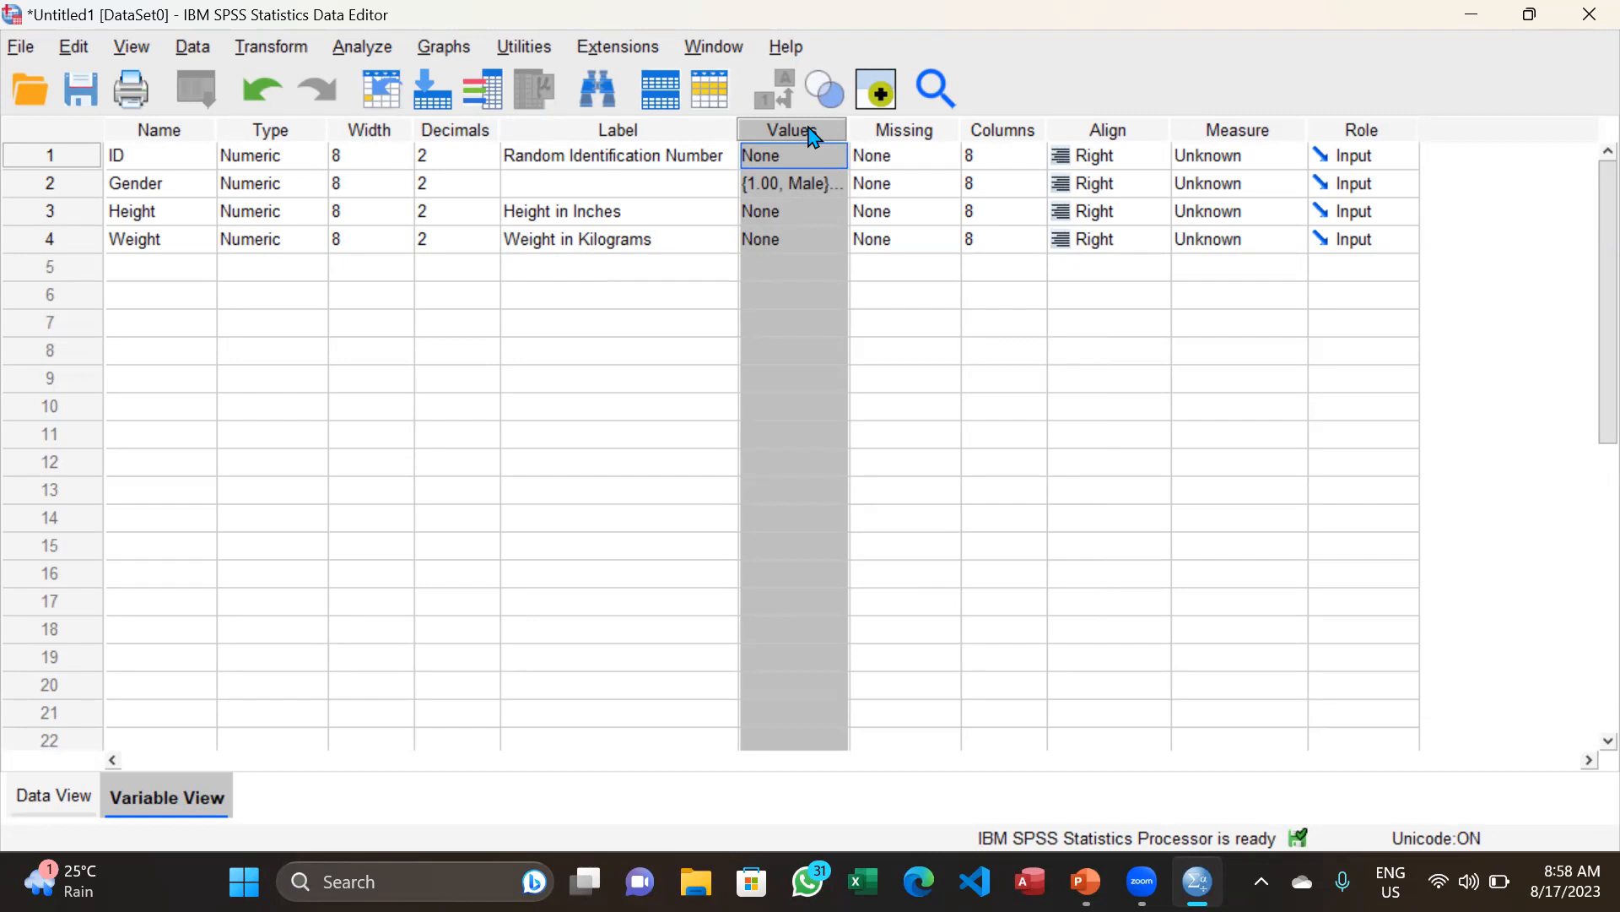
left_click(831, 183)
left_click(835, 184)
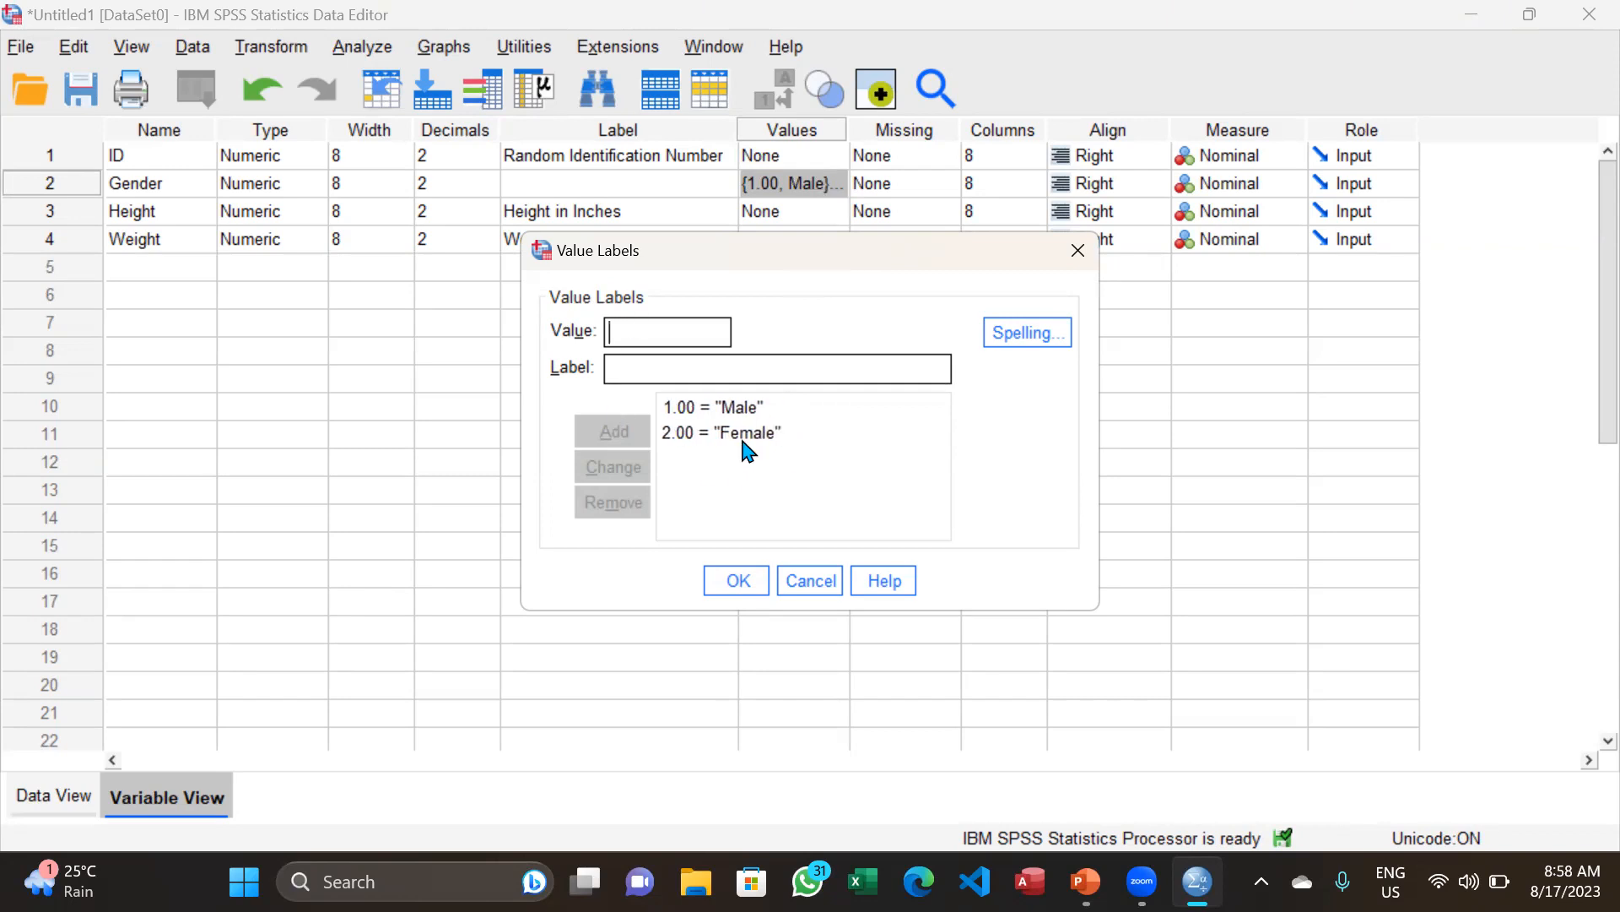
left_click(737, 586)
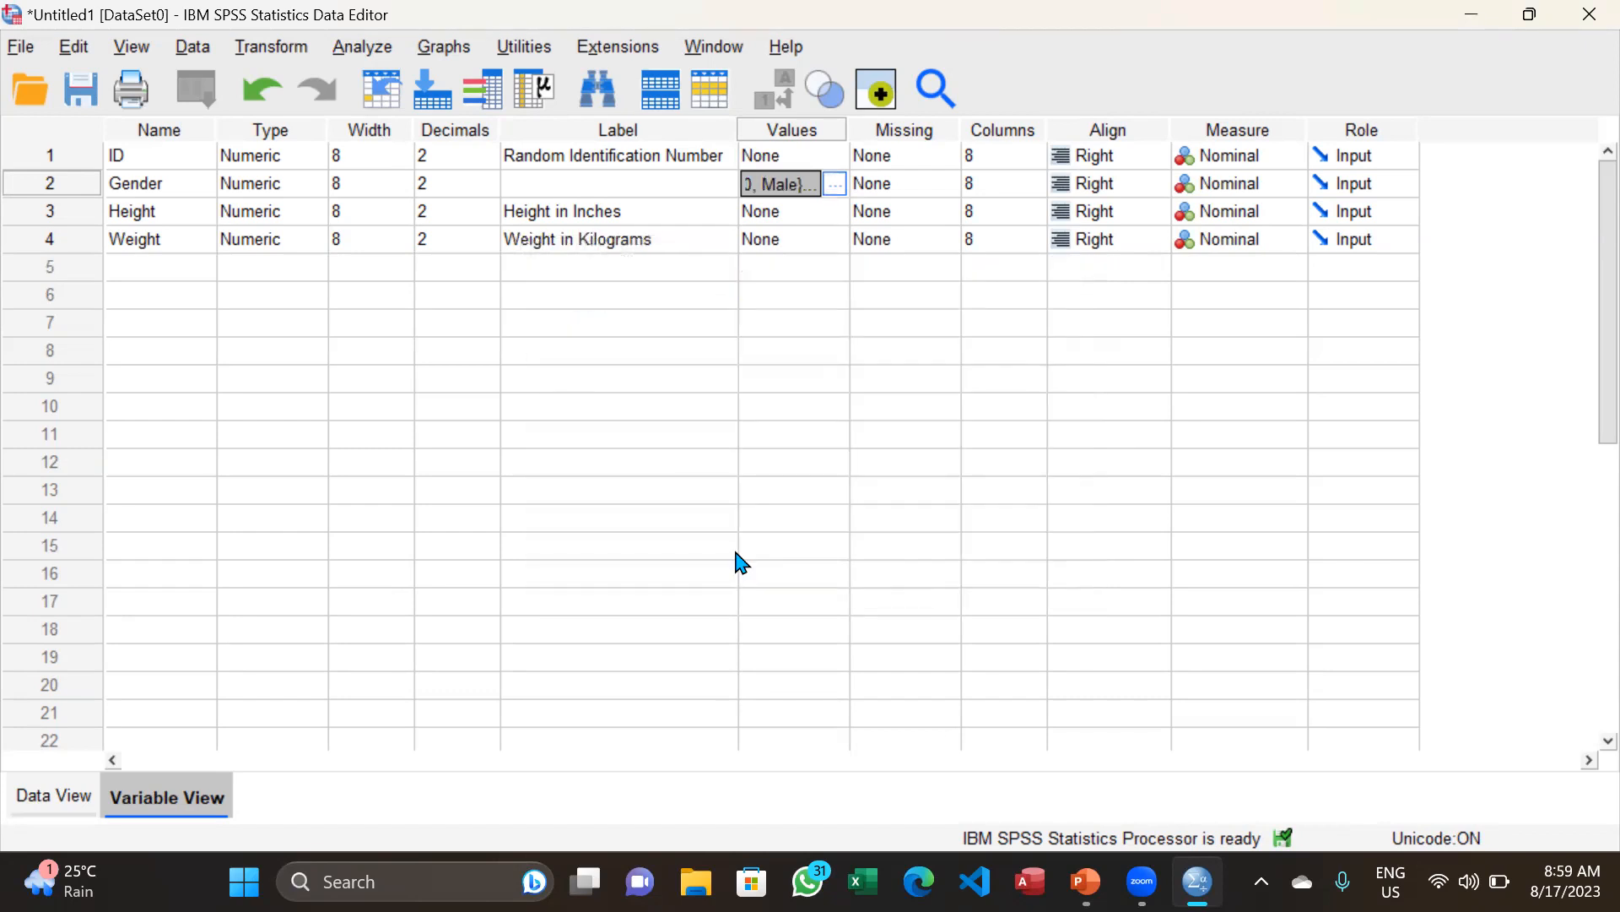
left_click(793, 134)
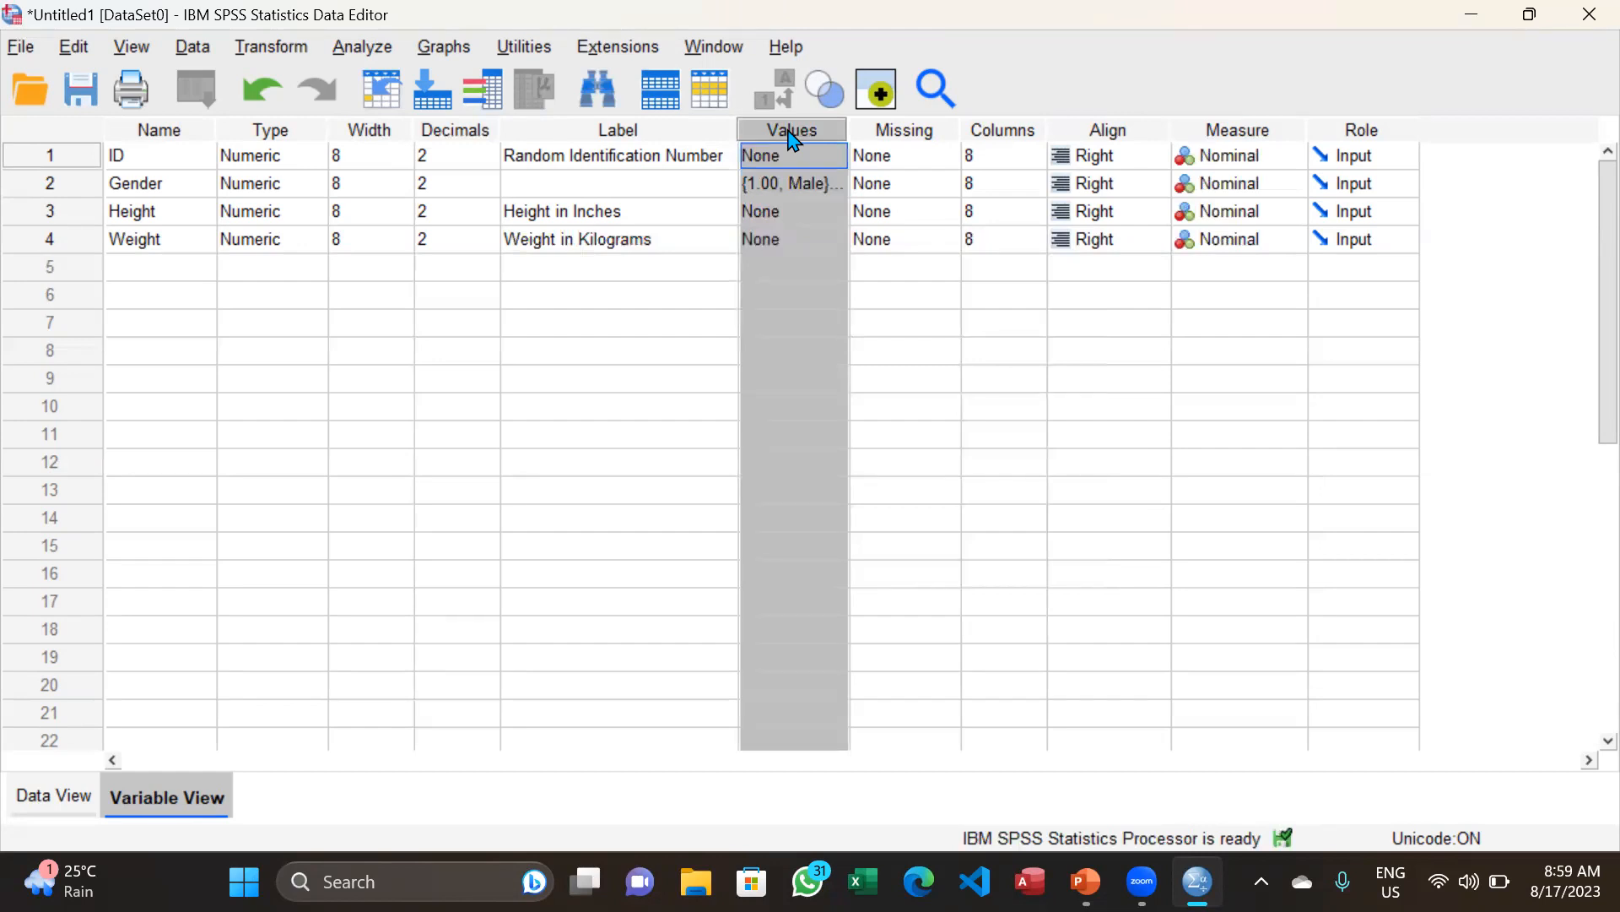
left_click(905, 133)
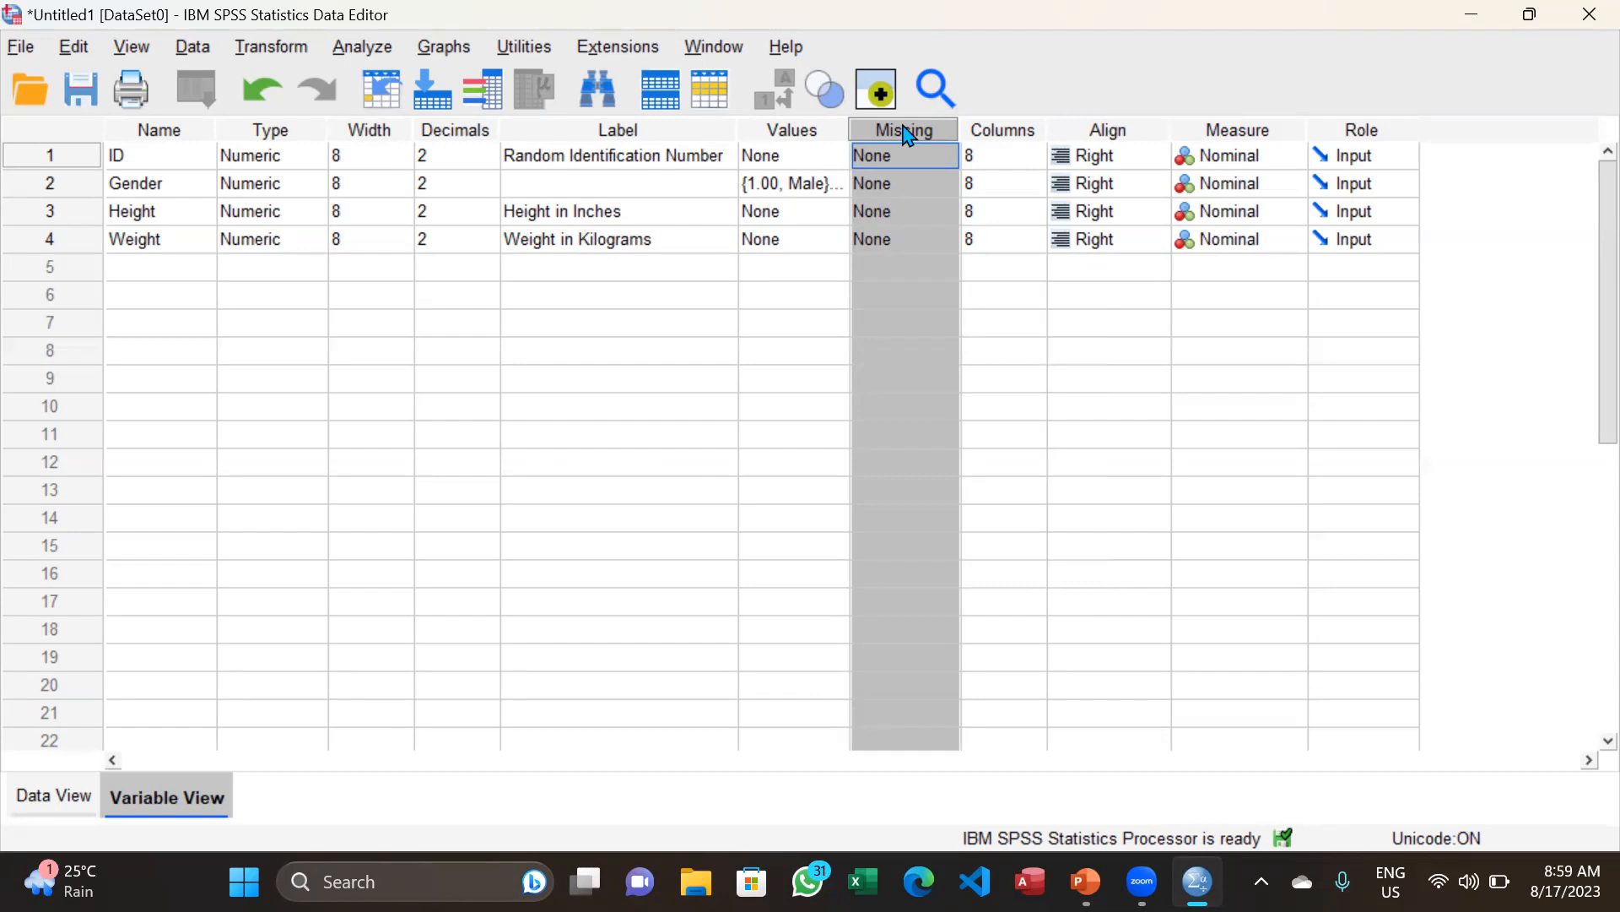
- Try a display column width of 15 for the ID variable and check it in the data grid
left_click(1001, 132)
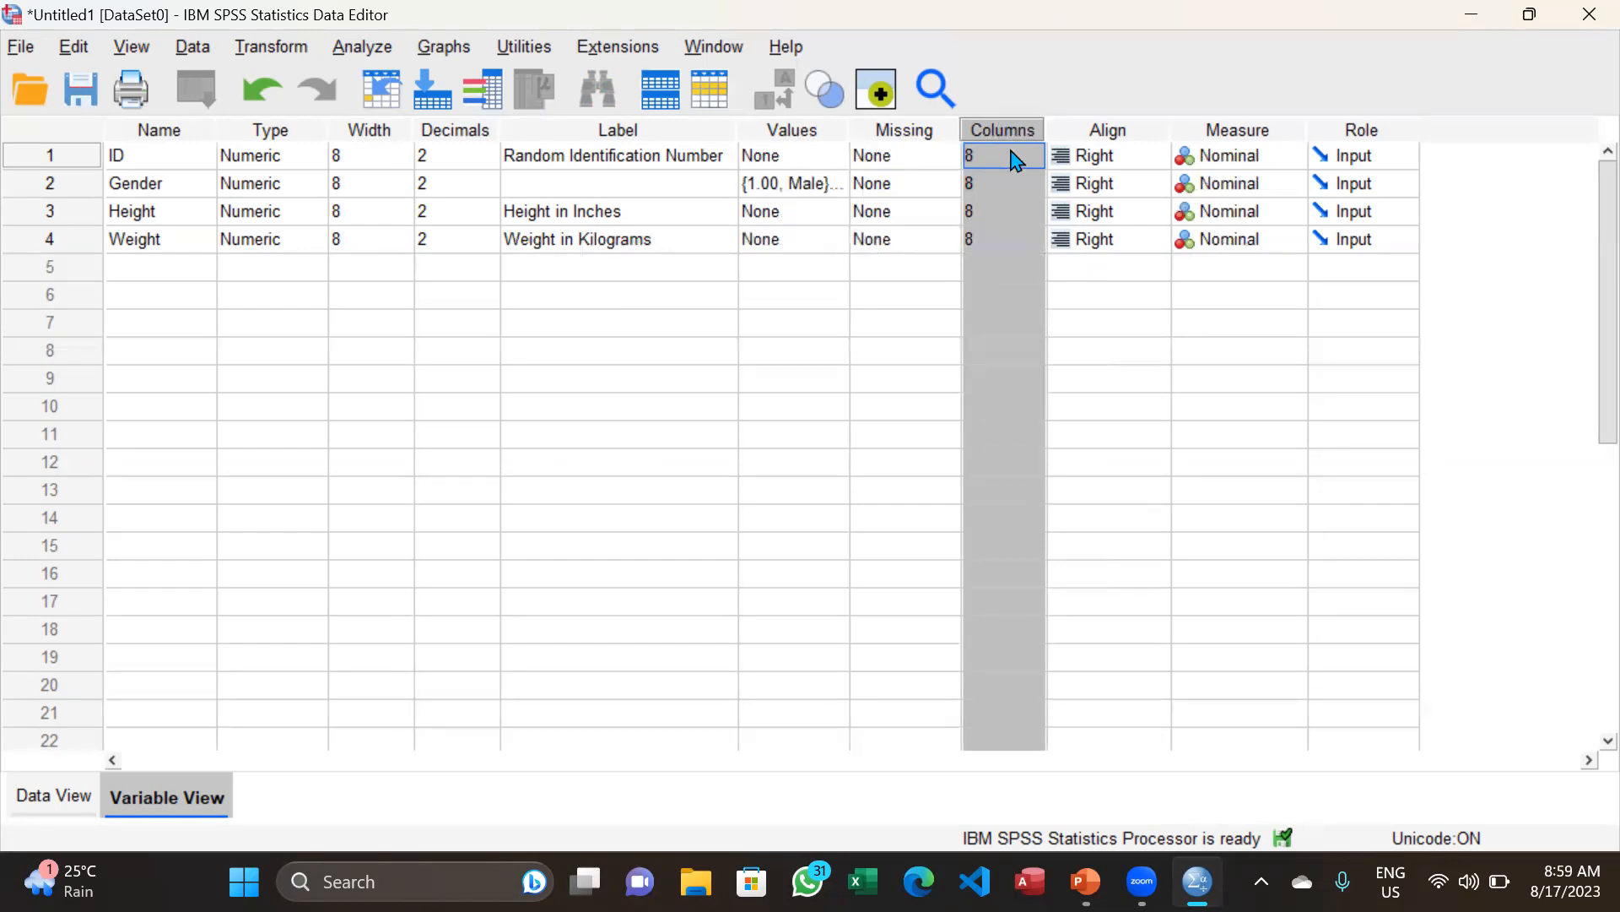
left_click(1017, 157)
left_click(1036, 149)
left_click(1036, 150)
left_click(1035, 149)
left_click(1036, 149)
left_click(1036, 150)
left_click(1035, 150)
left_click(1036, 150)
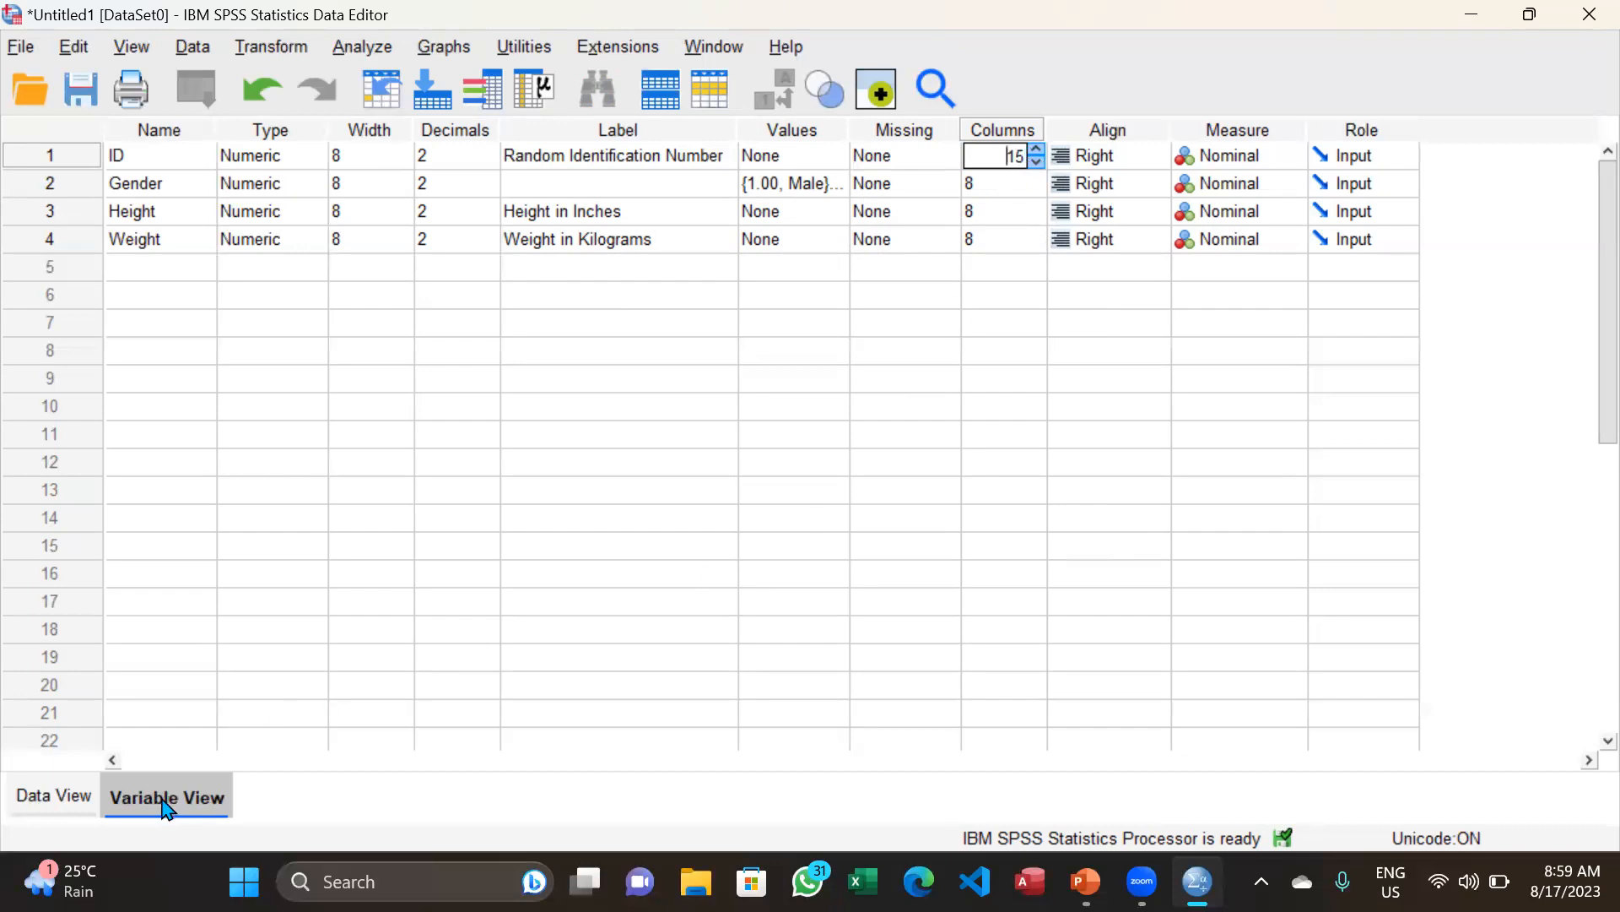
left_click(51, 793)
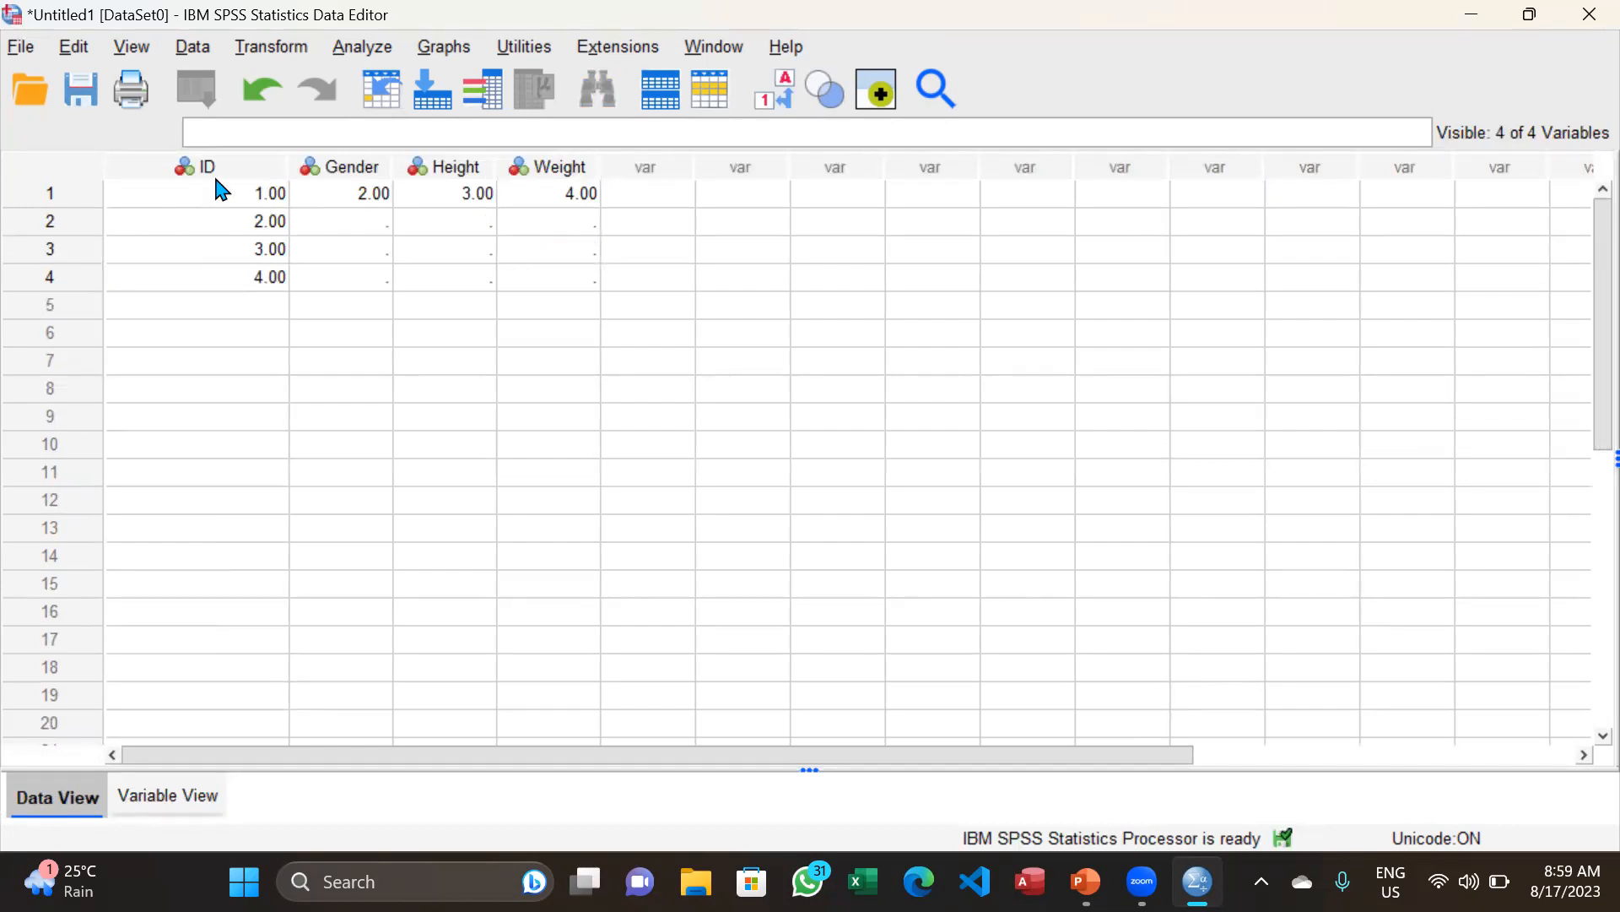
- Reduce the ID variable's display column width to 4 and check it in the data grid
left_click(173, 795)
left_click(1008, 159)
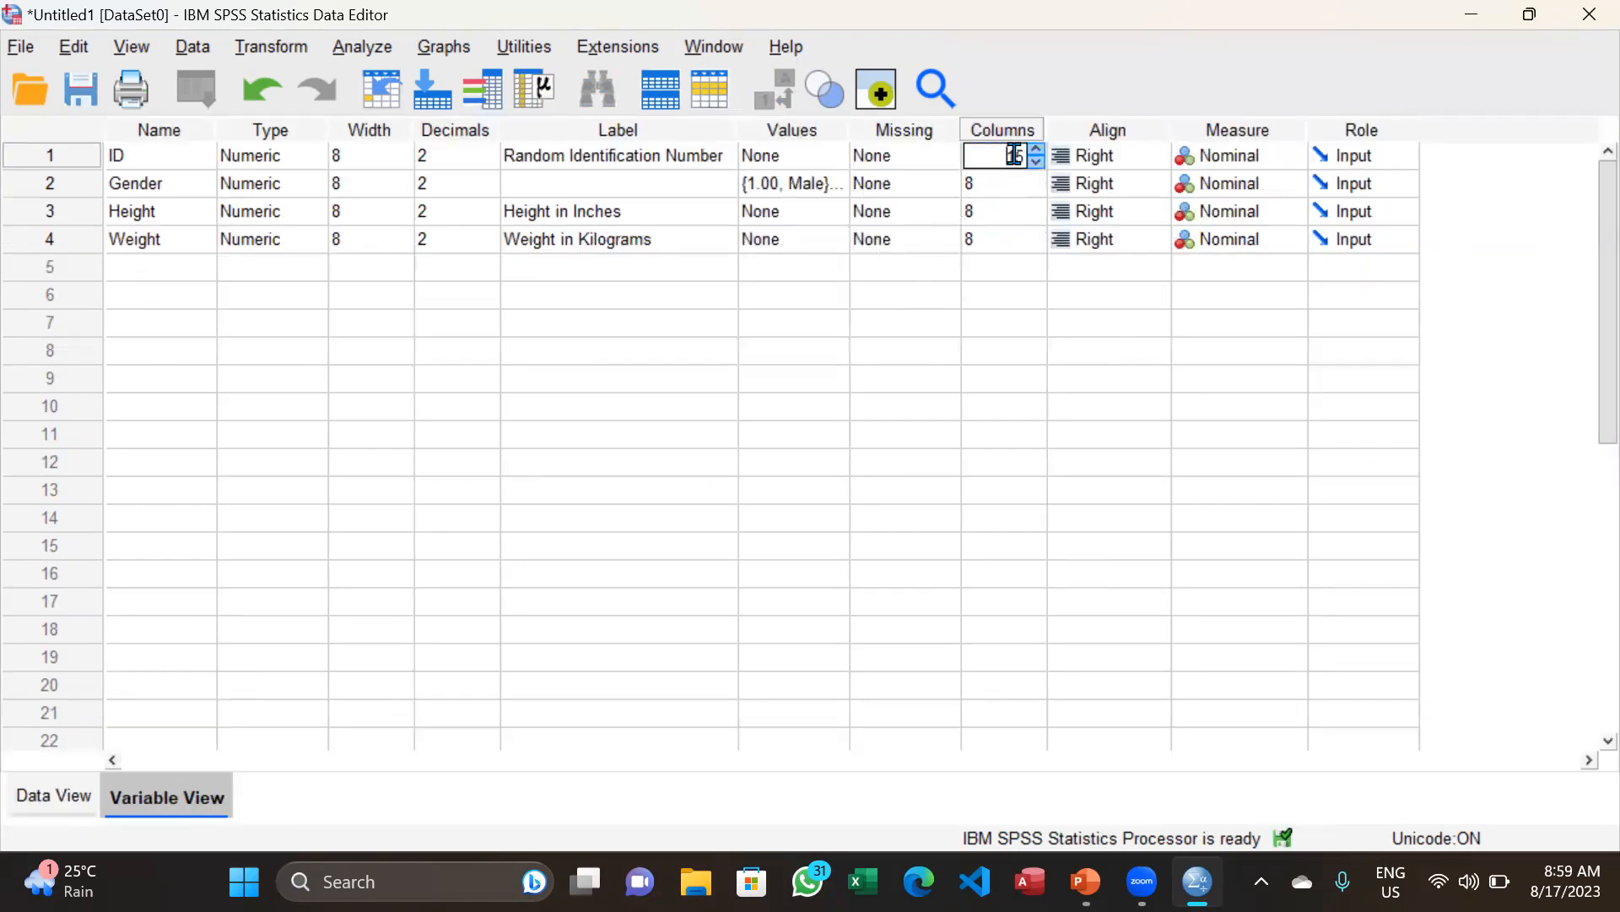
left_click(1036, 162)
left_click(1036, 162)
left_click(1037, 162)
left_click(1037, 162)
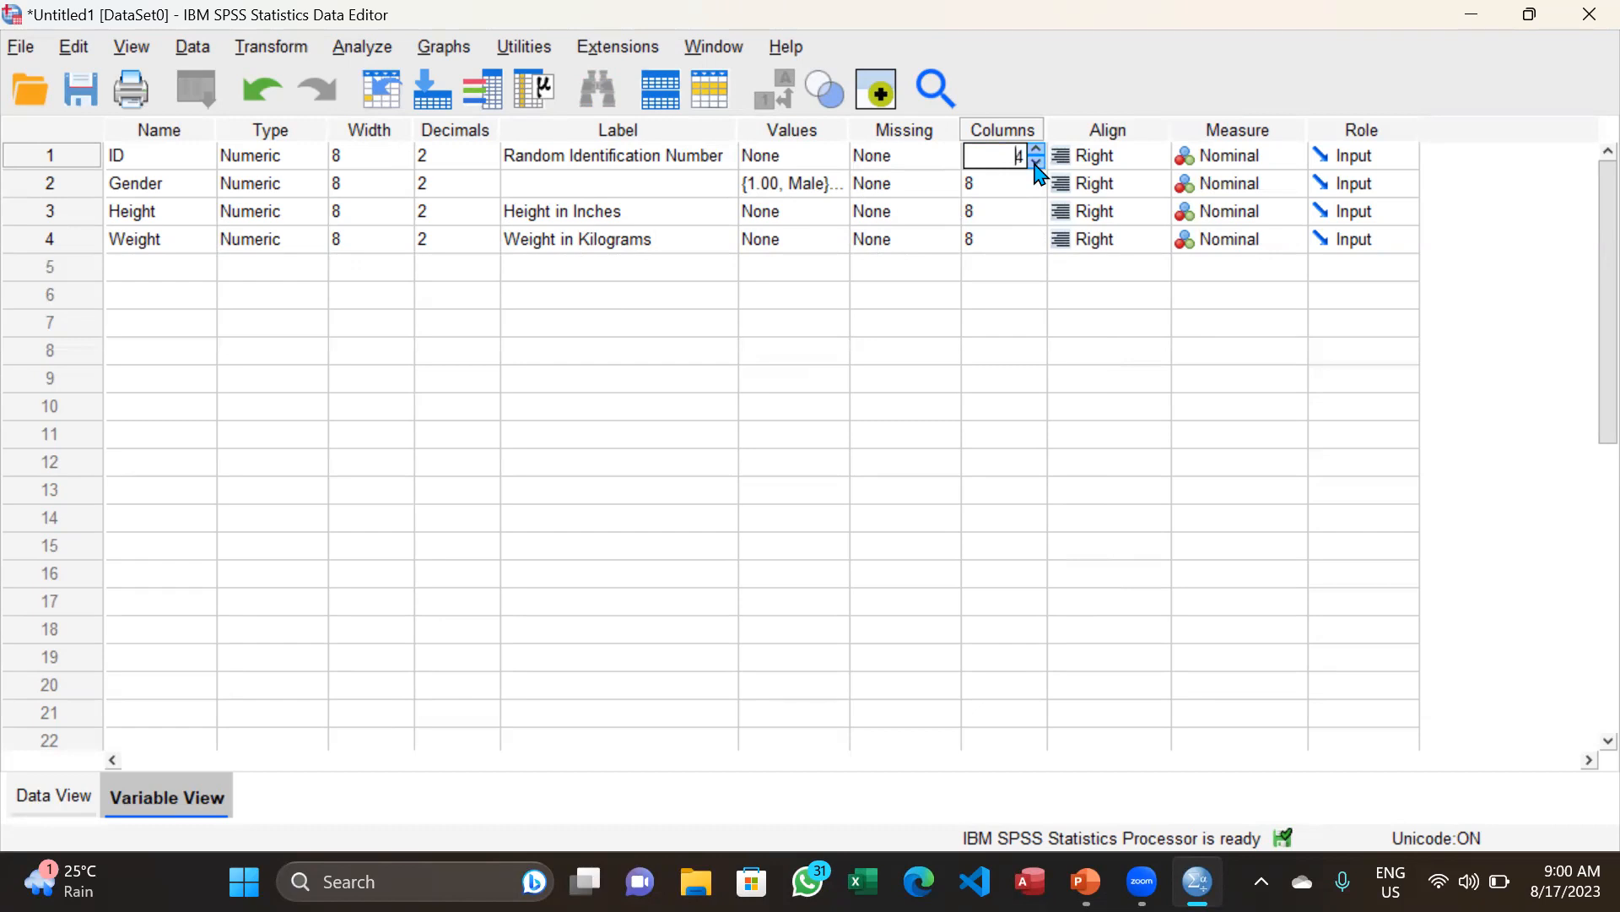
left_click(59, 795)
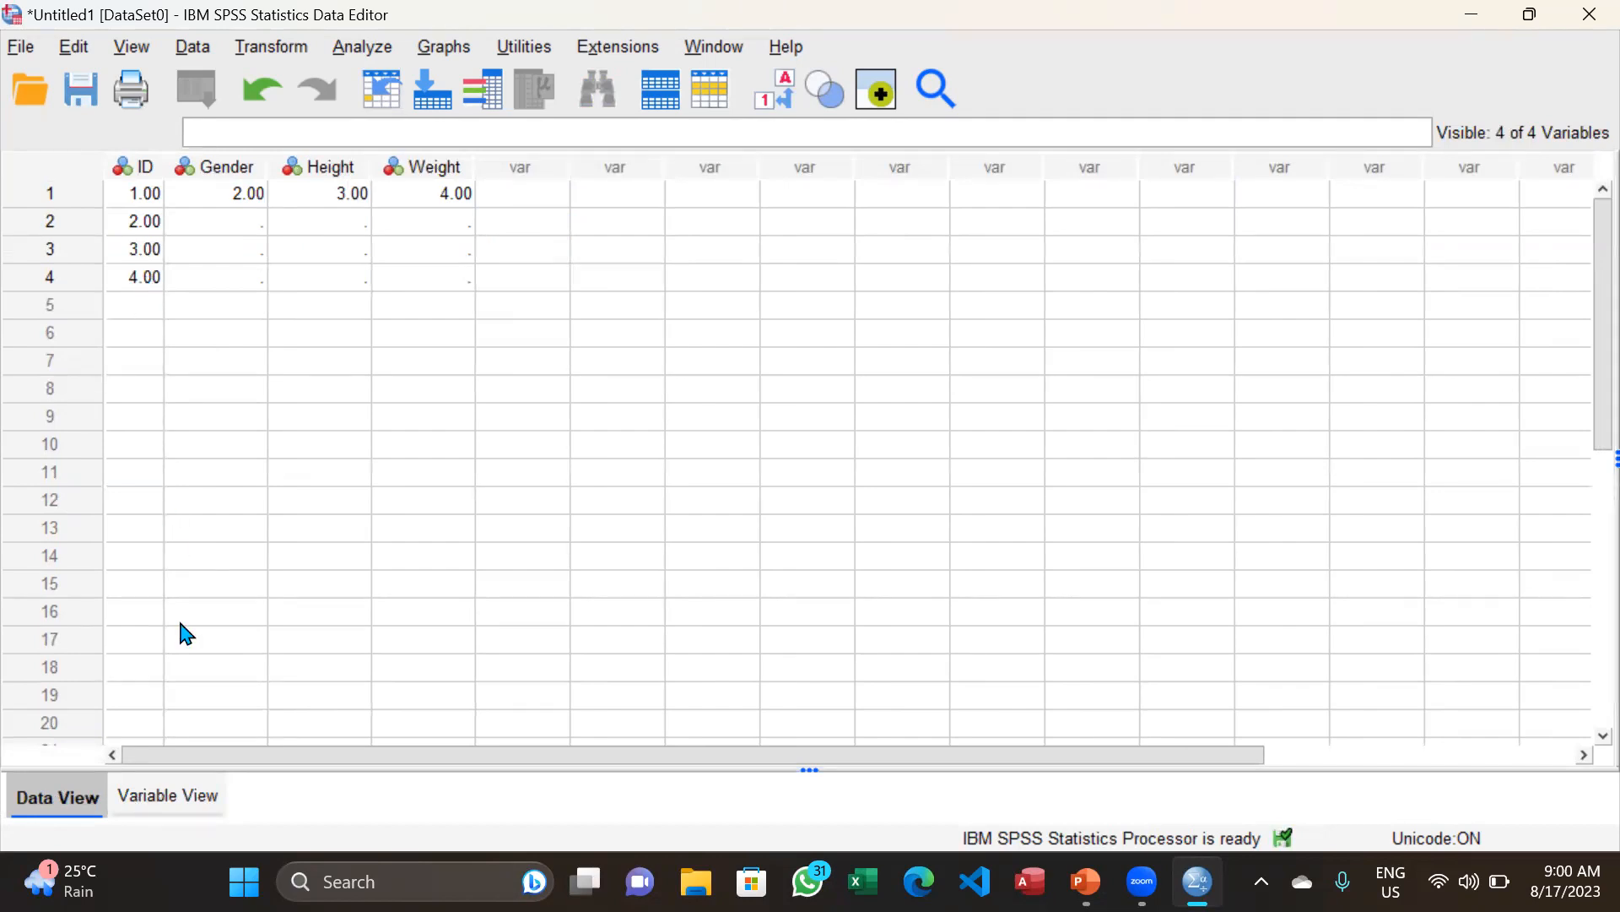
- Return to the variable definitions and set the ID variable's display column width back to 8
left_click(167, 795)
left_click(1016, 163)
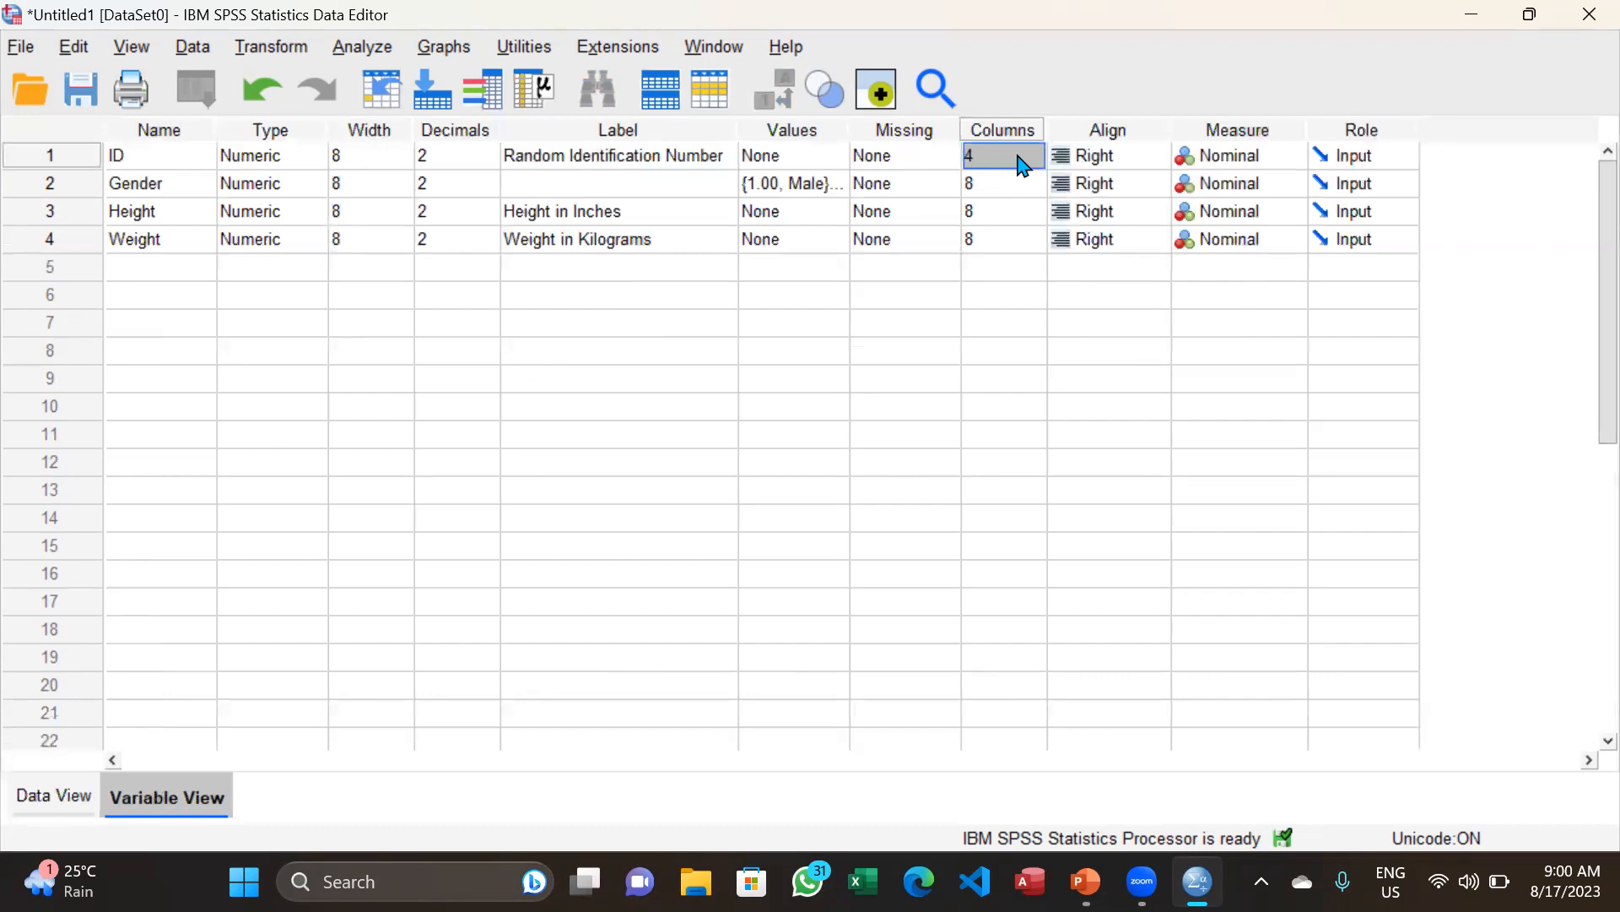
left_click(1020, 159)
left_click(1038, 149)
left_click(1037, 149)
left_click(1038, 149)
left_click(1037, 149)
left_click(1023, 134)
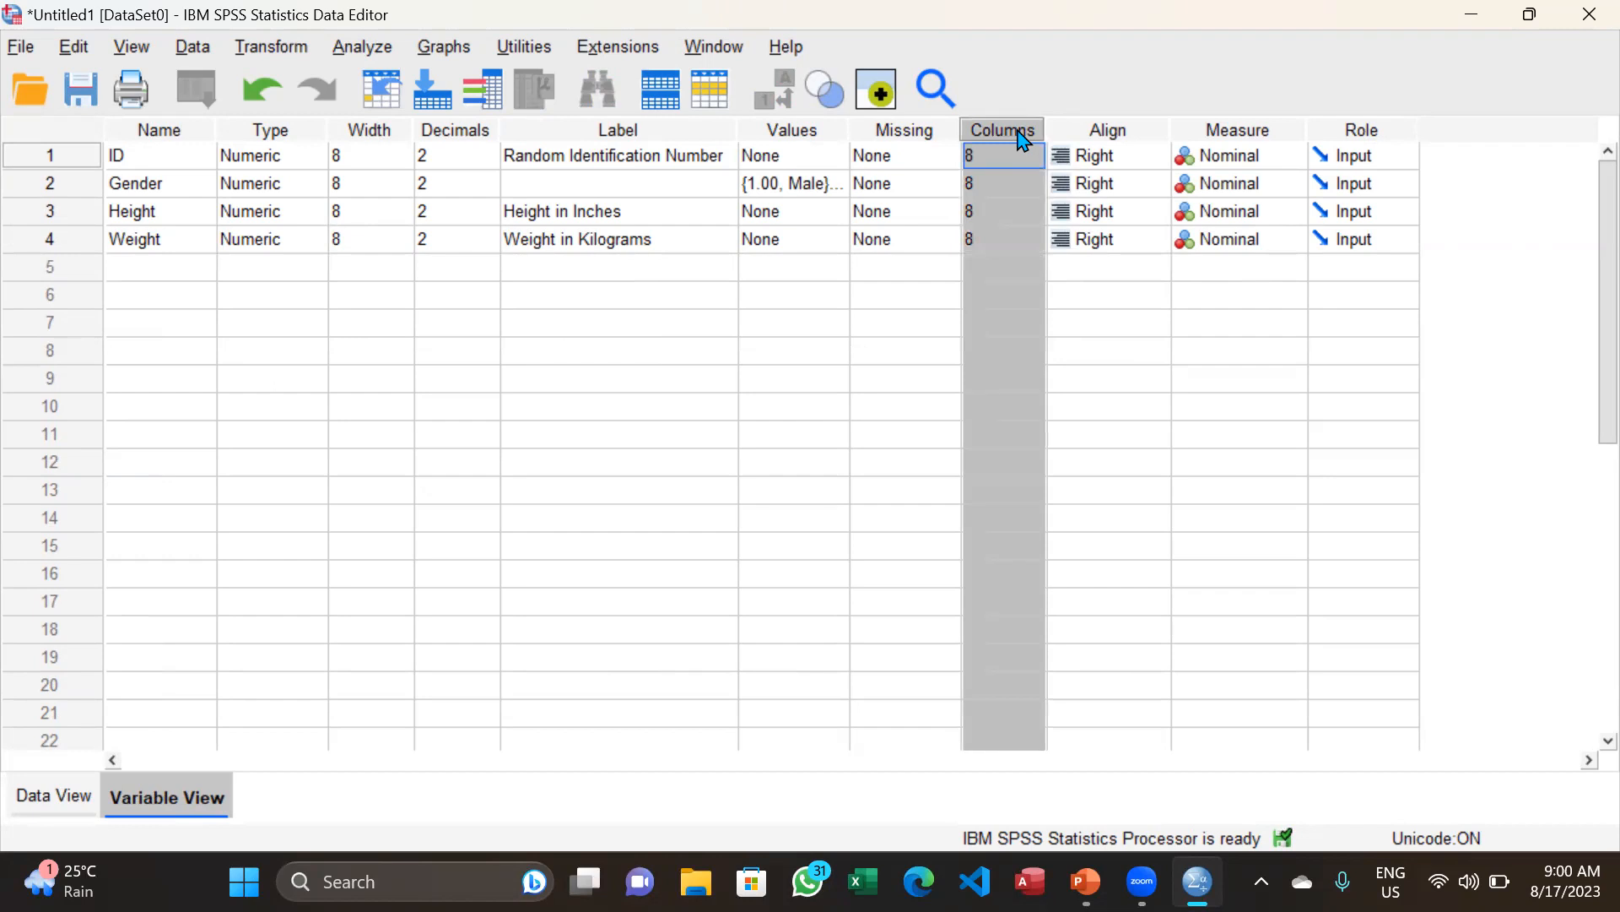
- Try Left alignment for the ID variable and check its values in the data grid
left_click(1112, 137)
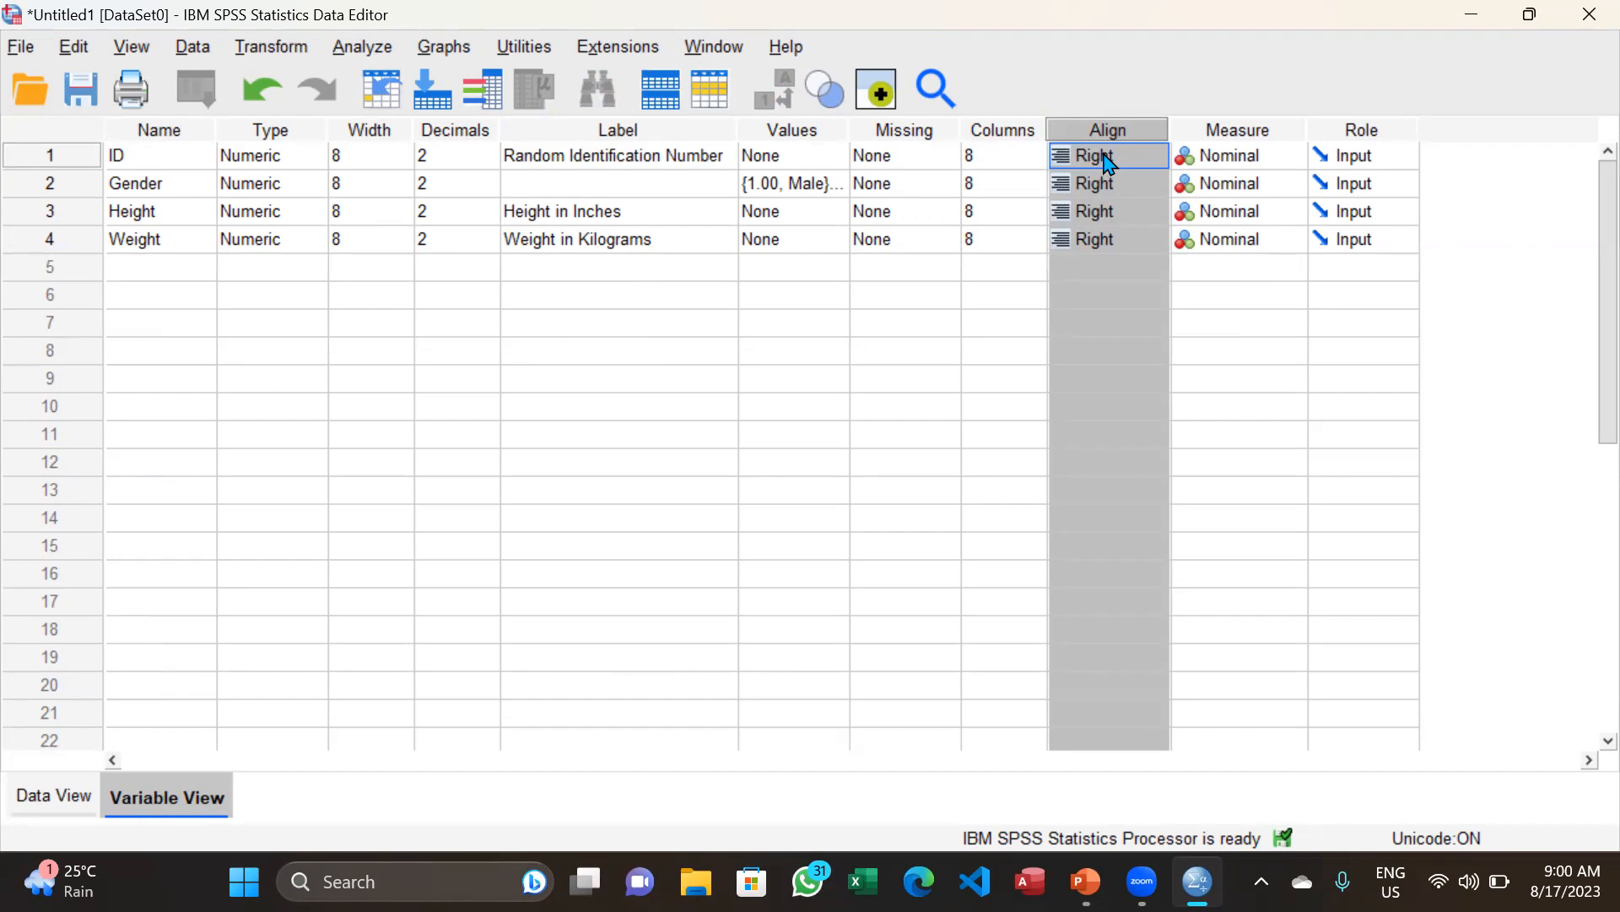
left_click(1108, 160)
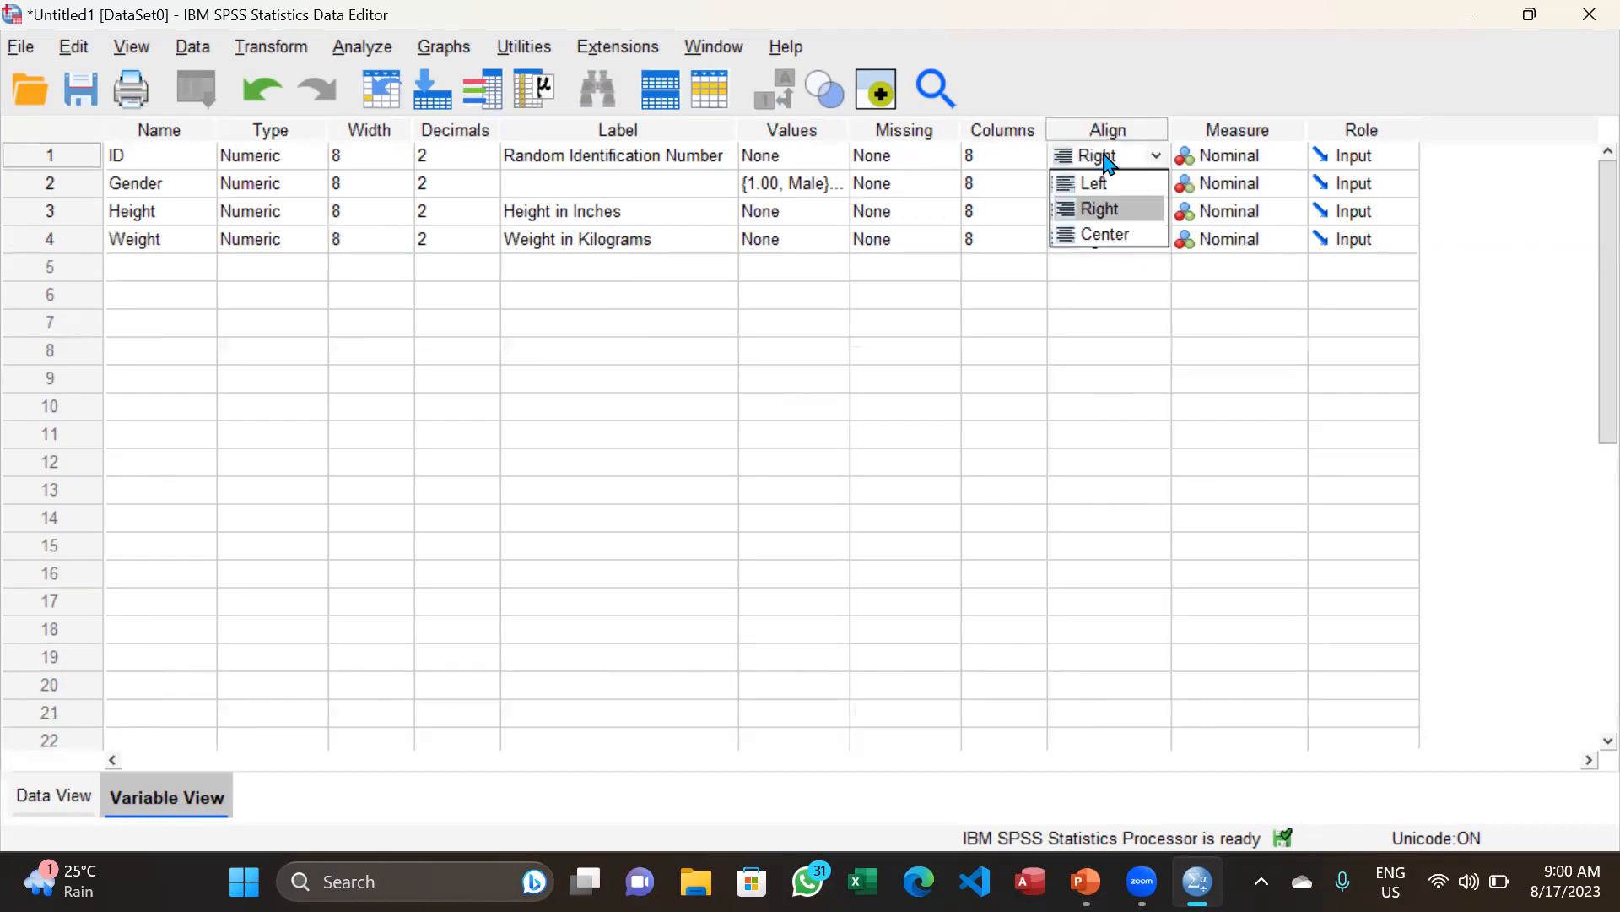
left_click(1111, 189)
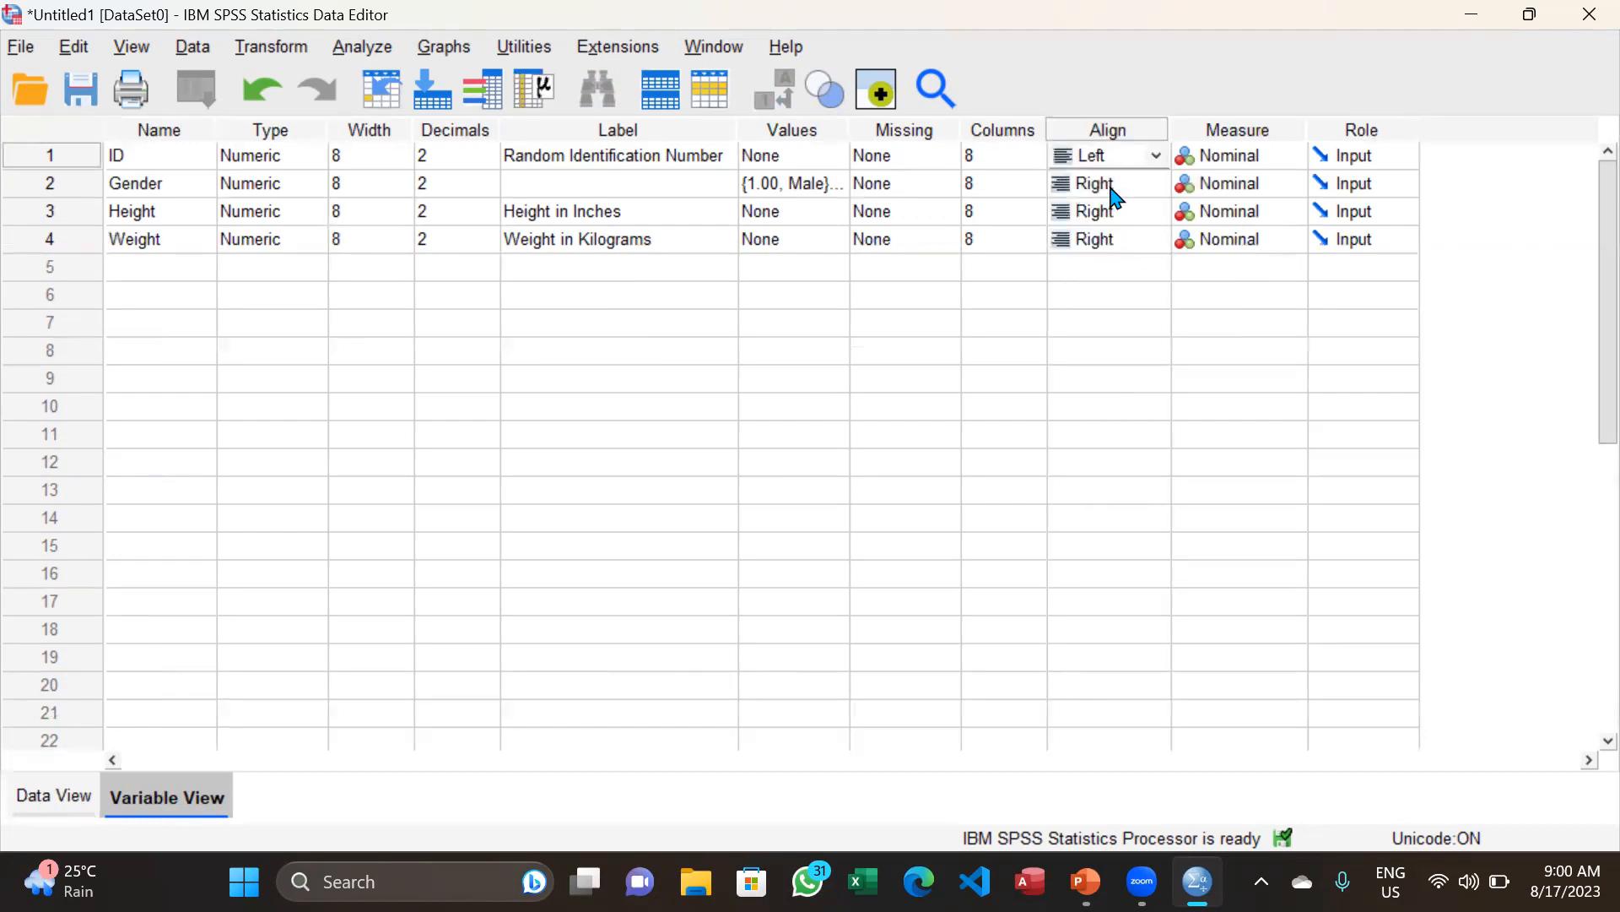
left_click(50, 797)
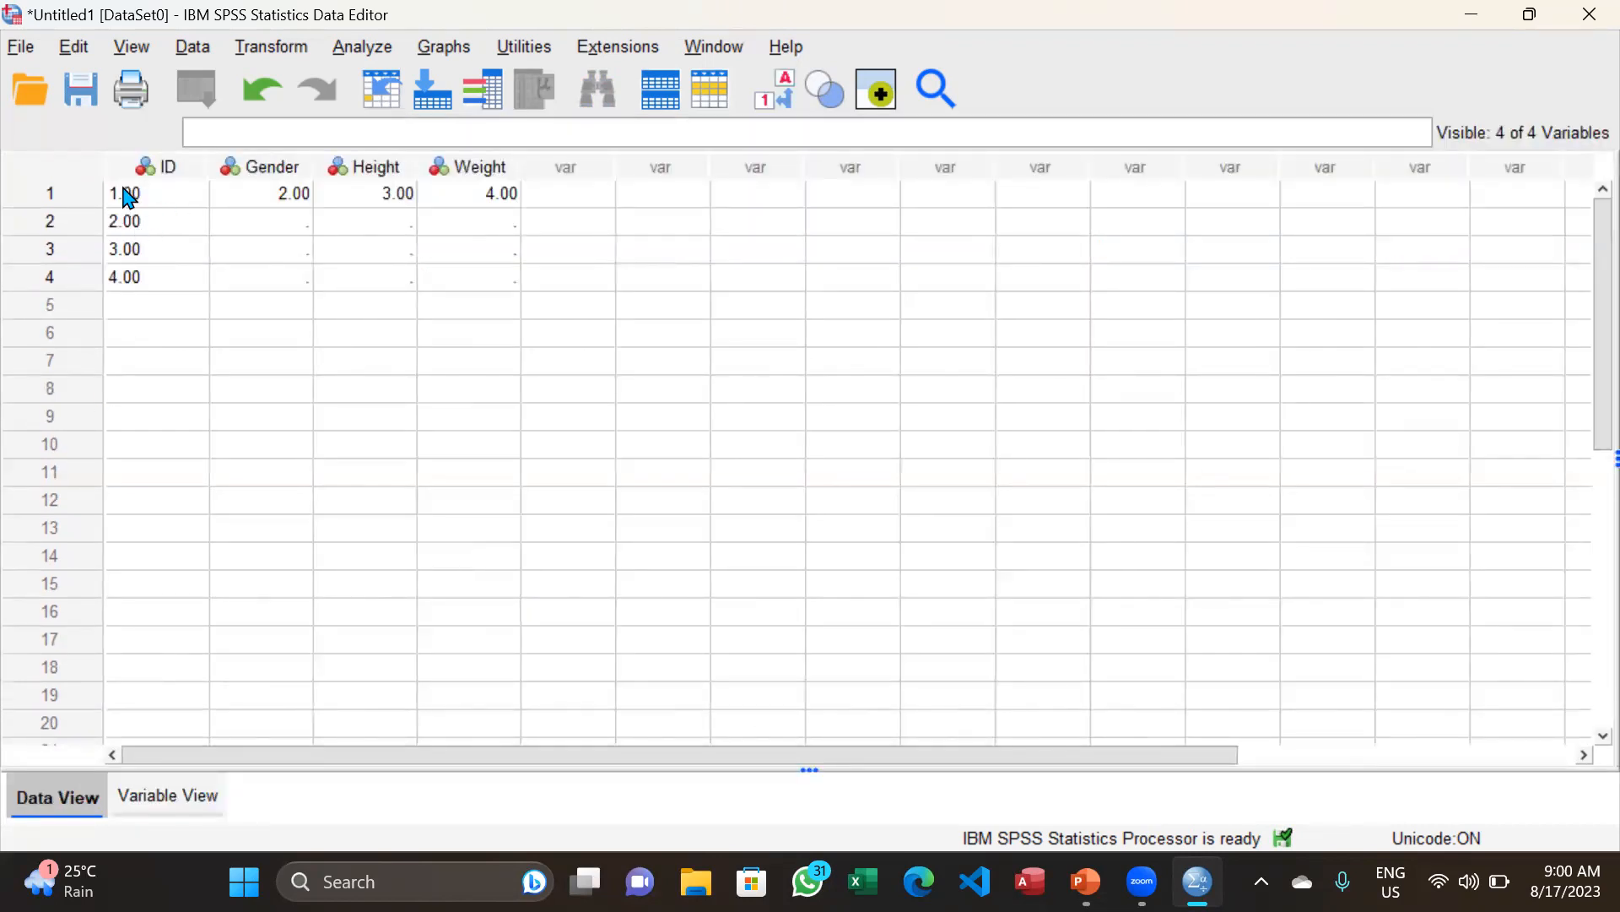
- Try Center alignment for the ID variable and check its values in the data grid
left_click(173, 797)
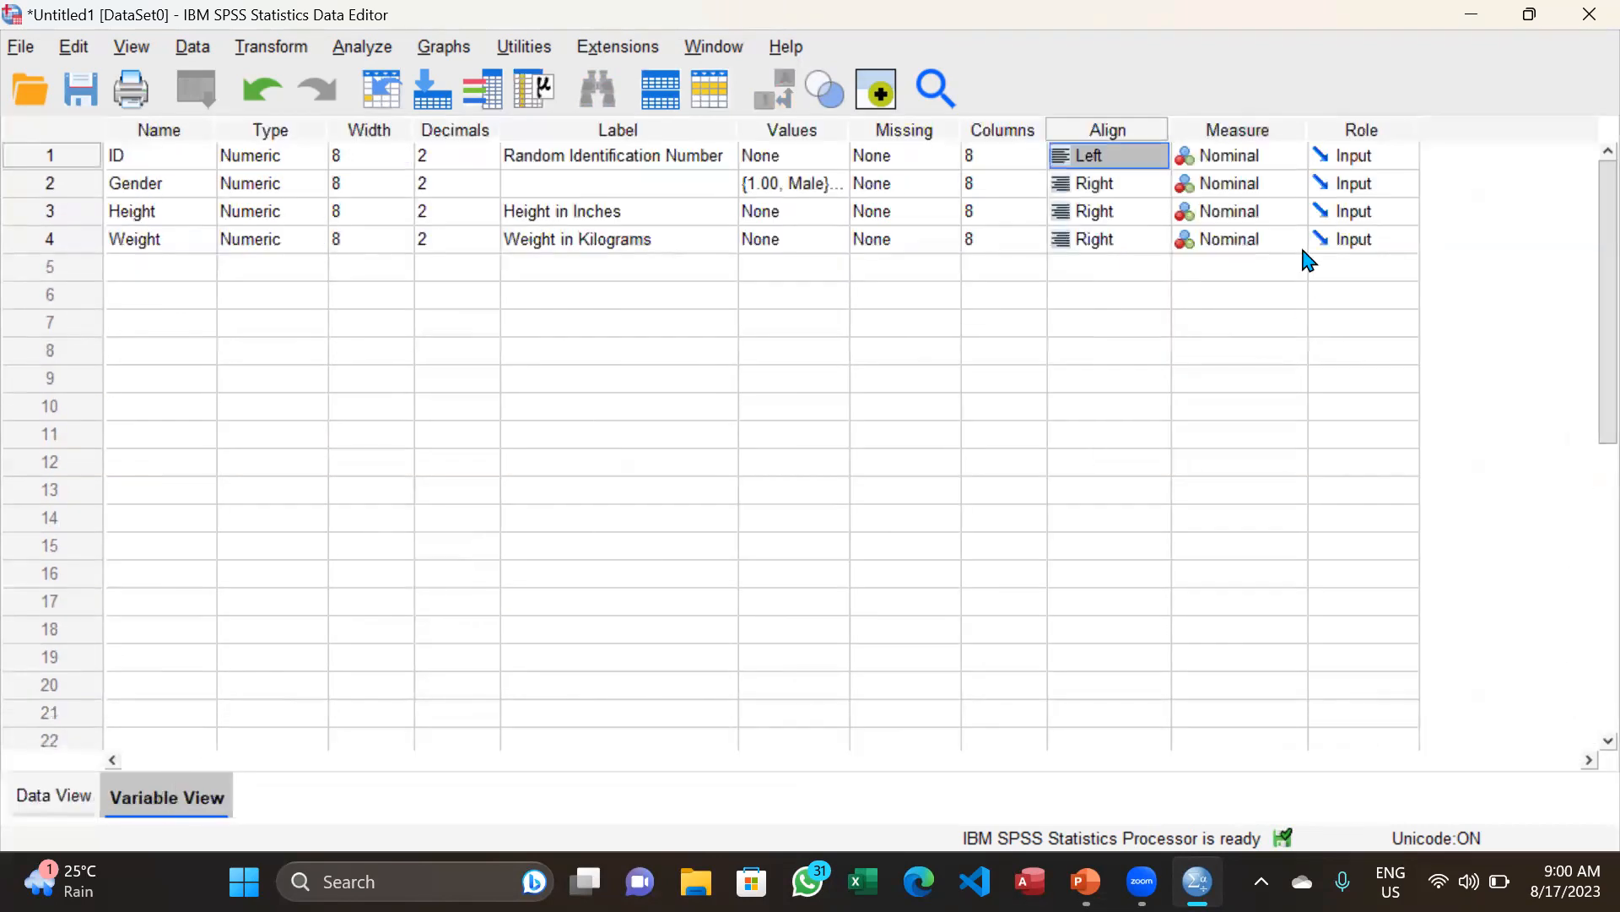
left_click(1093, 155)
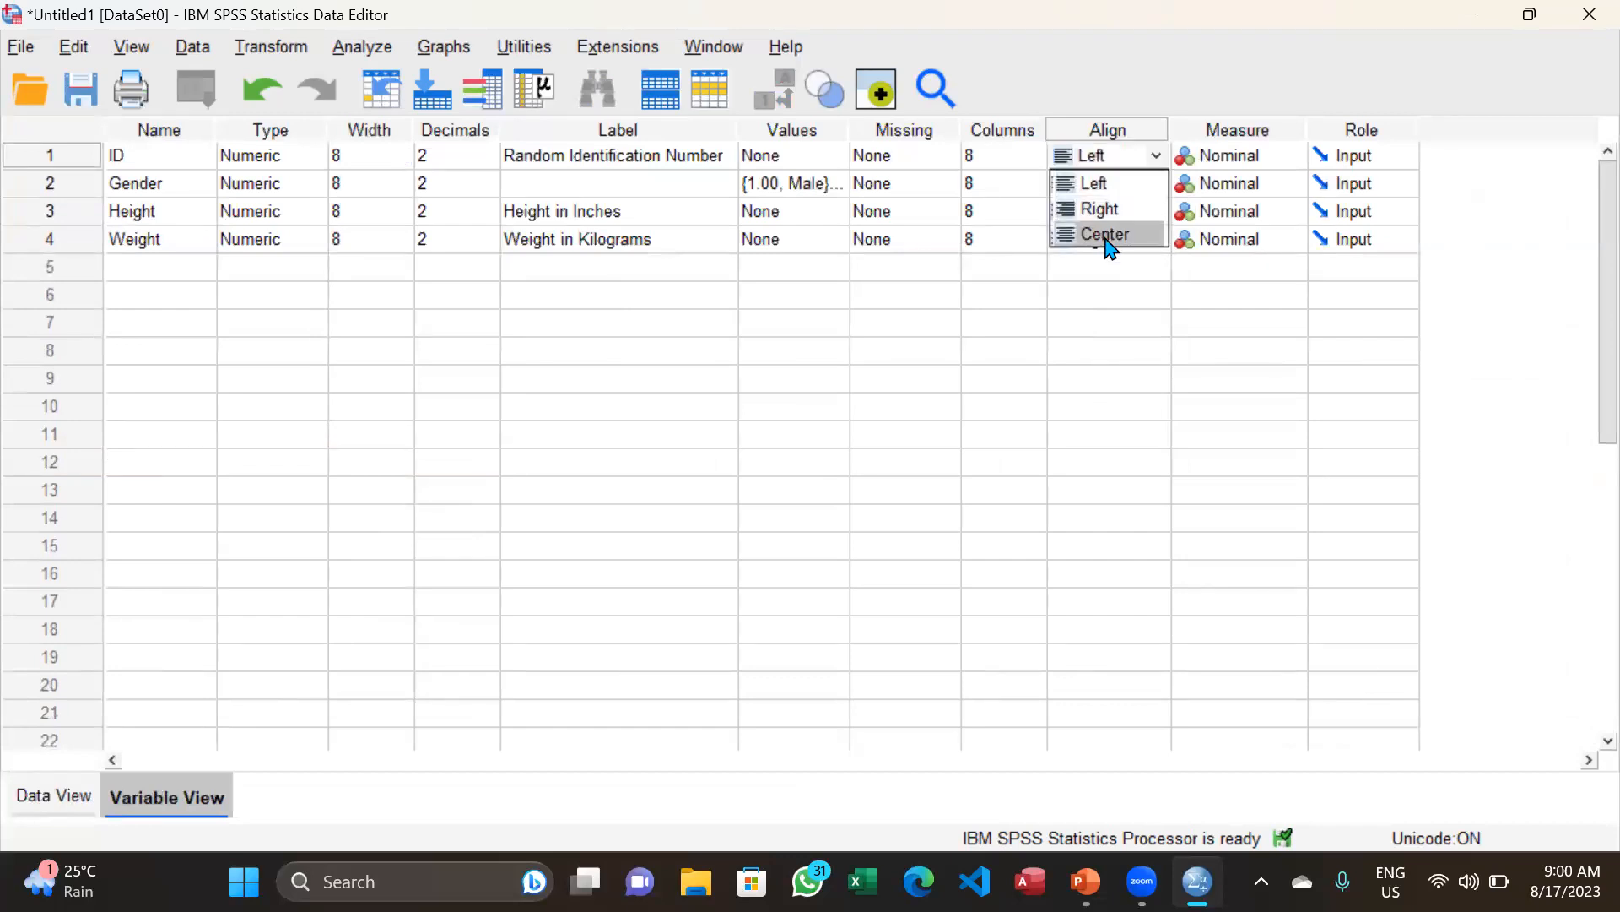
left_click(1103, 236)
left_click(54, 797)
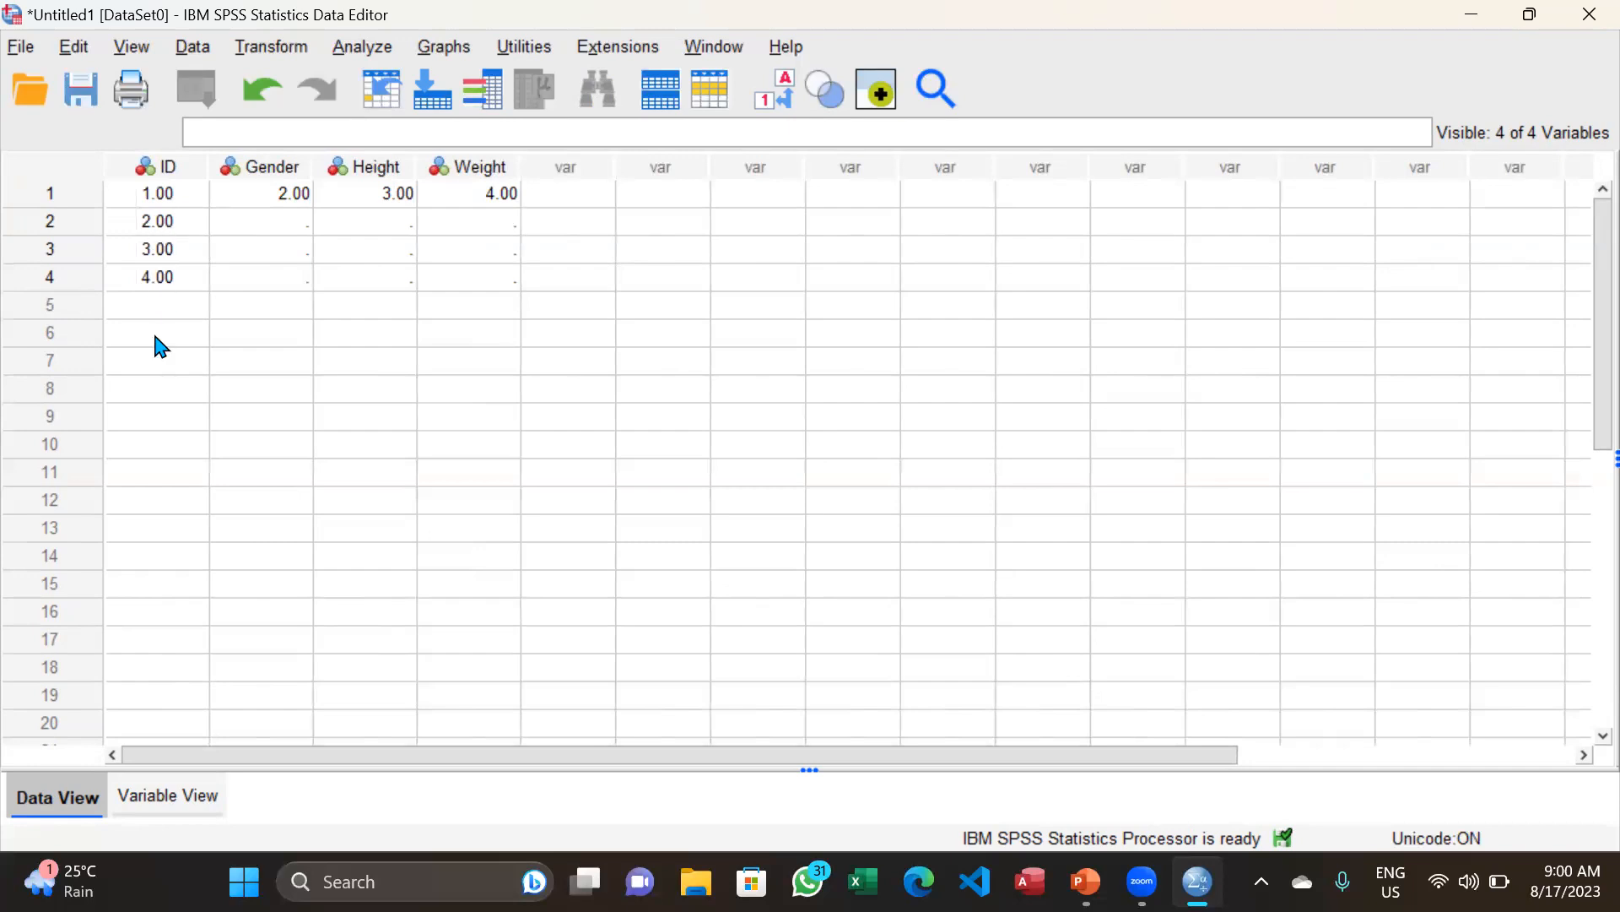
- Return to the variable definitions and set the ID variable's alignment back to Right
left_click(173, 797)
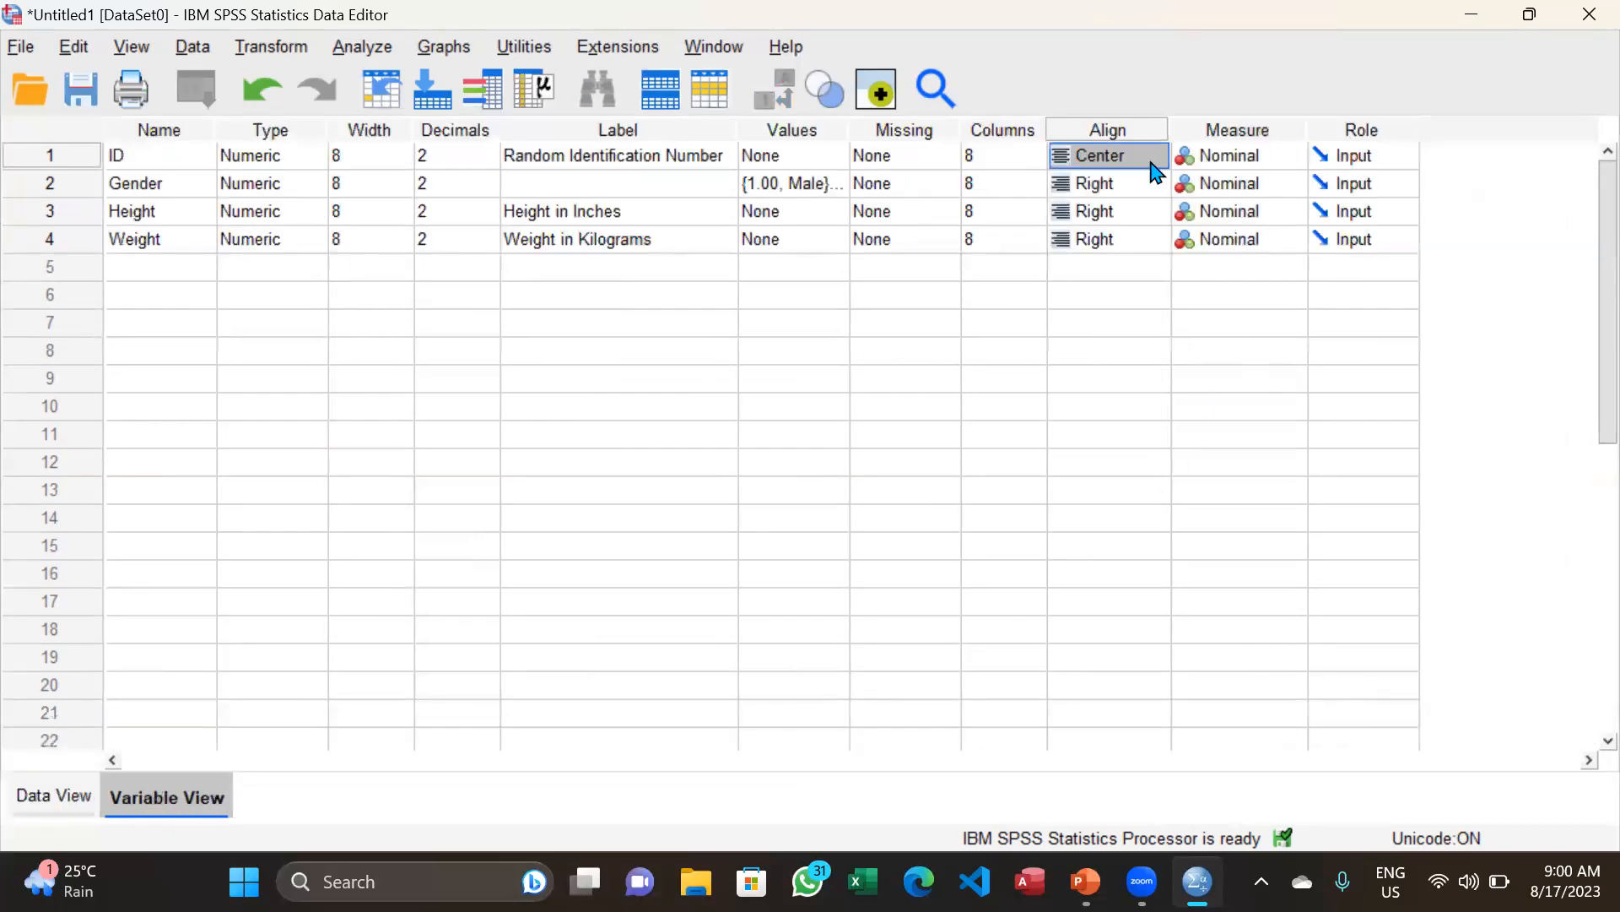
left_click(1100, 160)
left_click(1097, 208)
left_click(1109, 132)
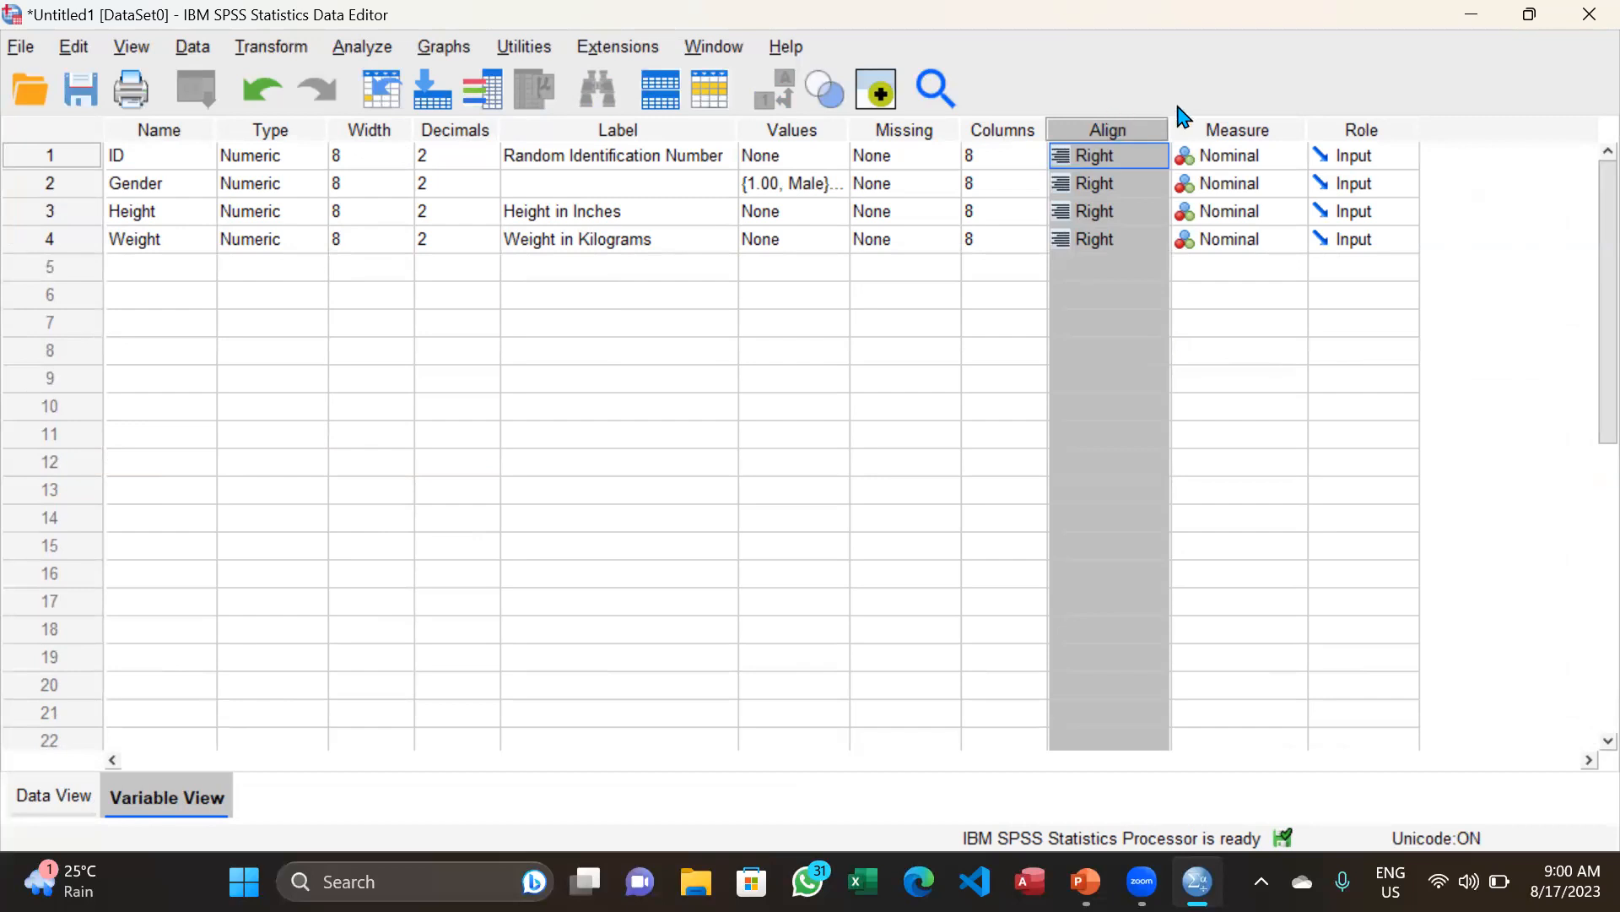
- Look at the Measure column and switch to the PowerPoint presentation to read the scale of measurement slides
left_click(1229, 133)
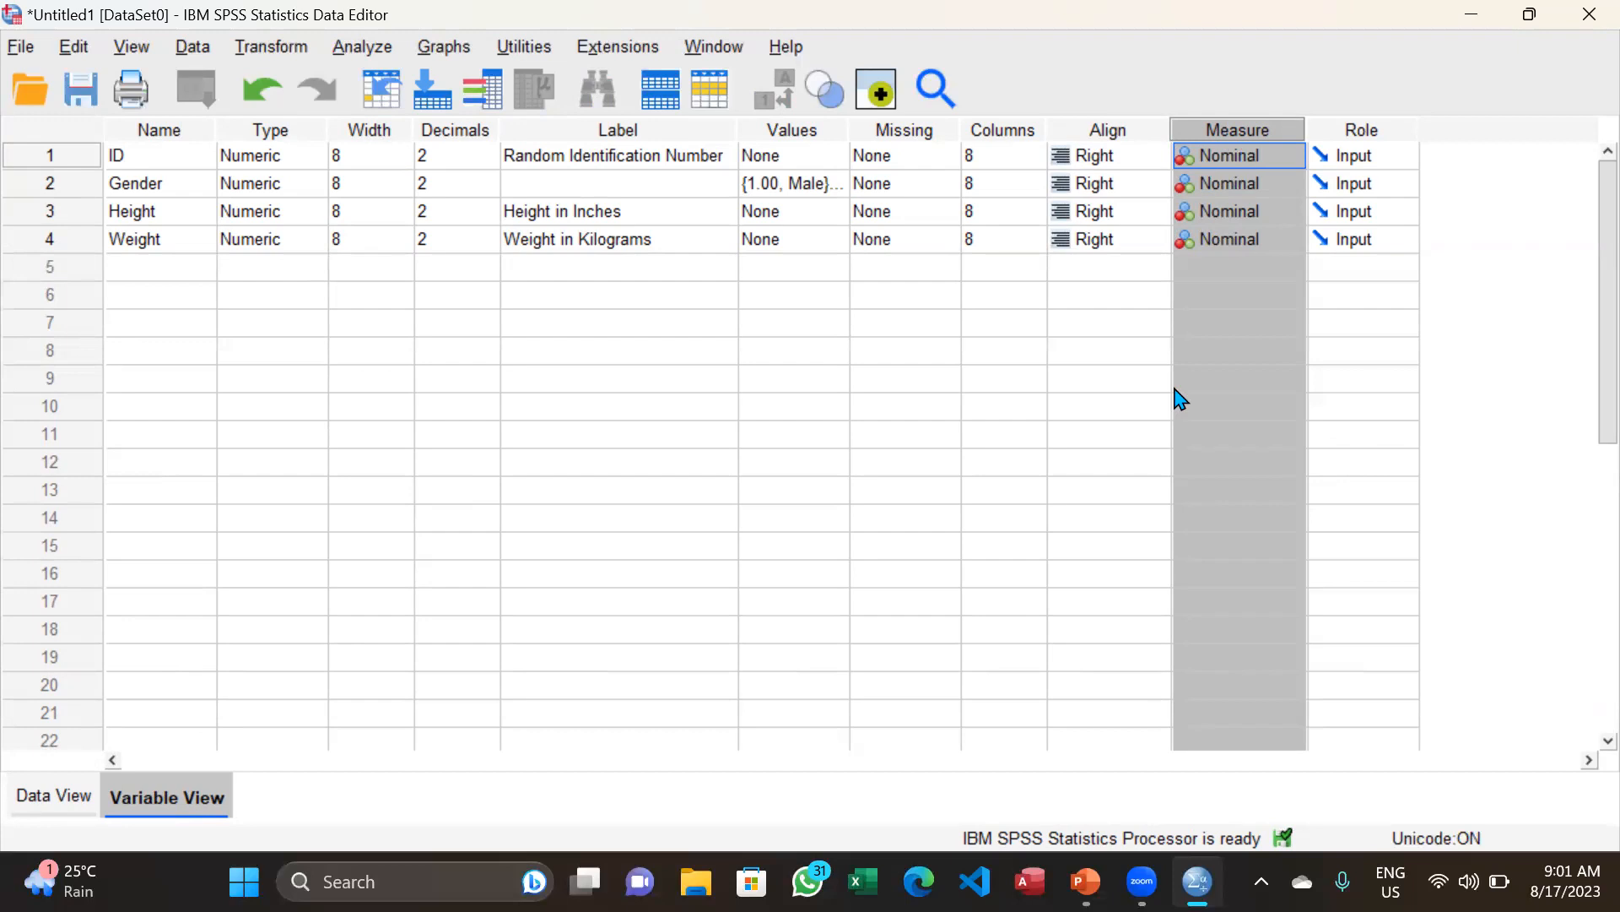
left_click(1086, 881)
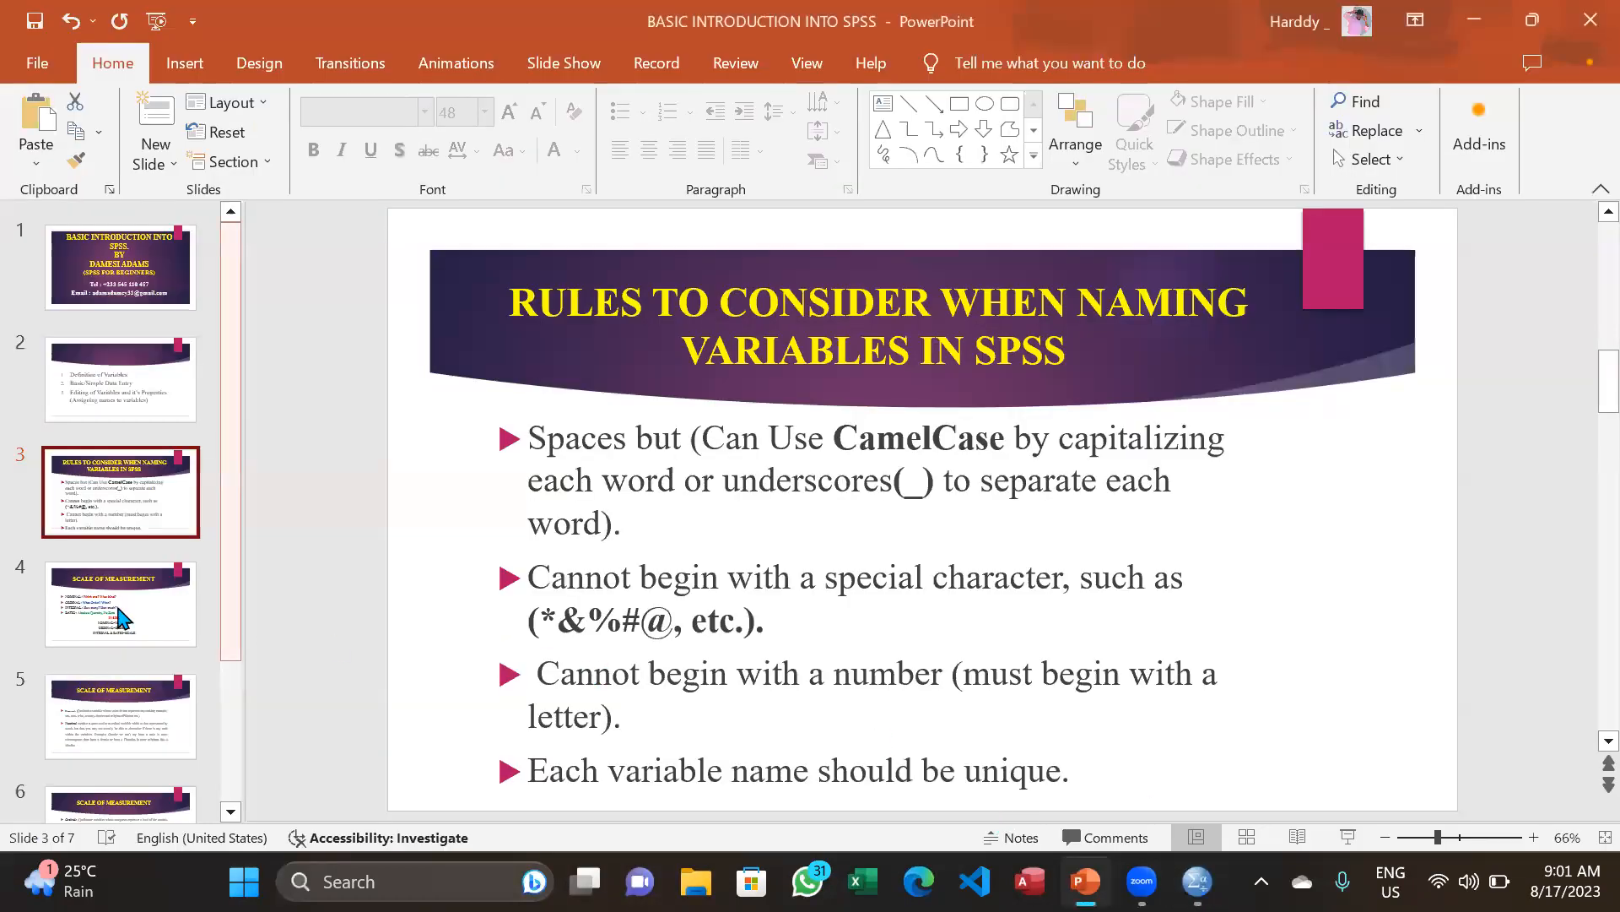
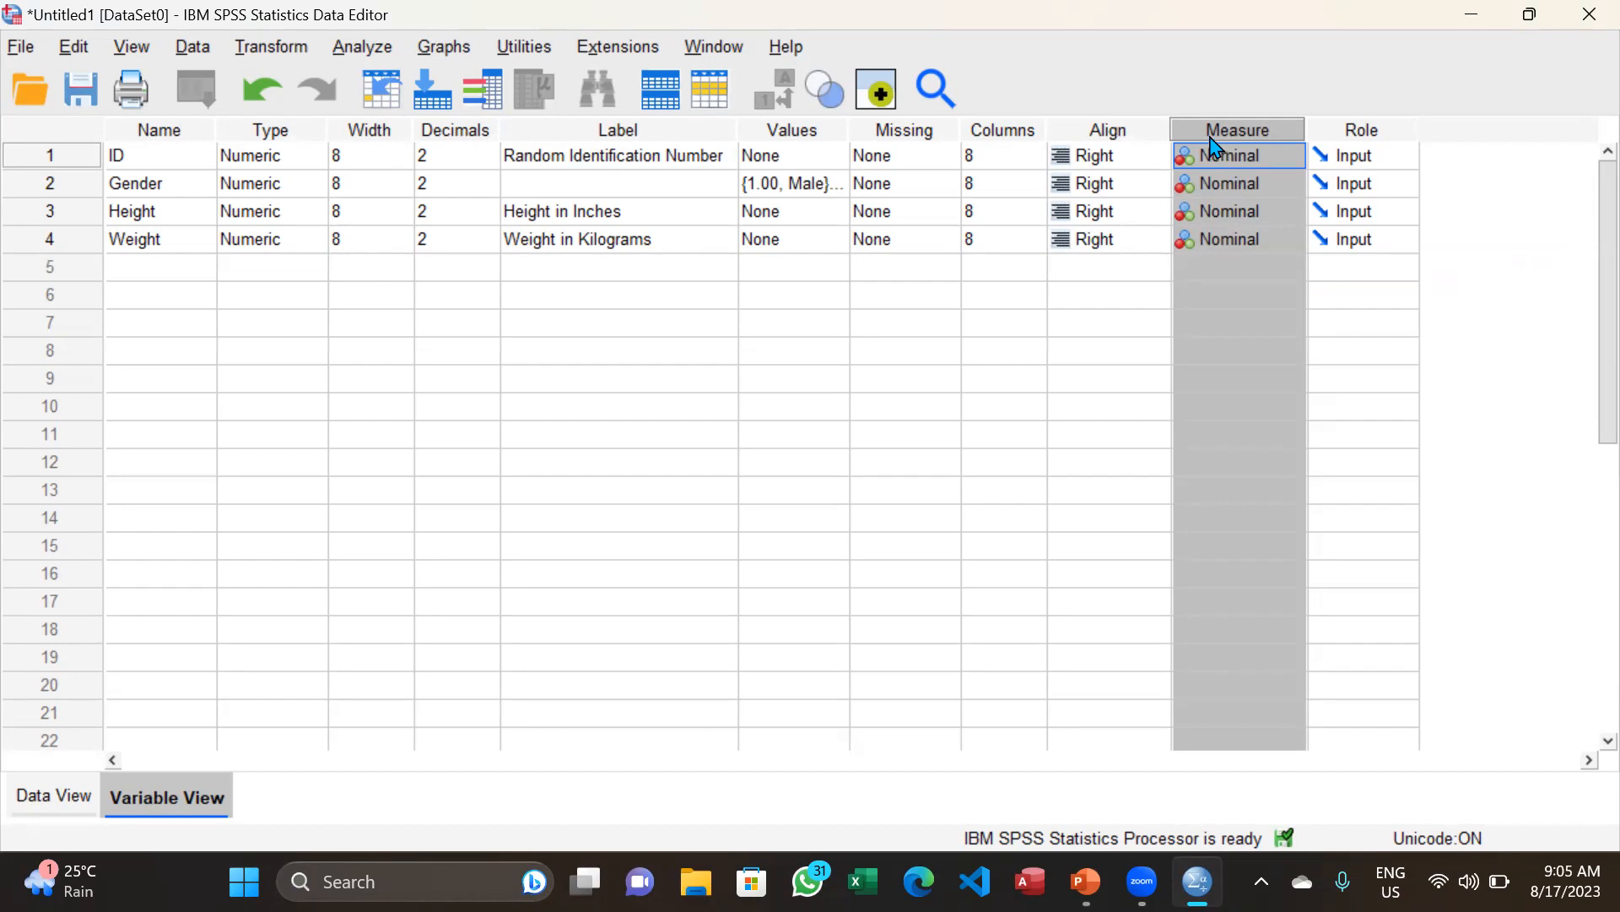
- Choose Nominal as the measurement level of the ID and Gender variables
left_click(1282, 162)
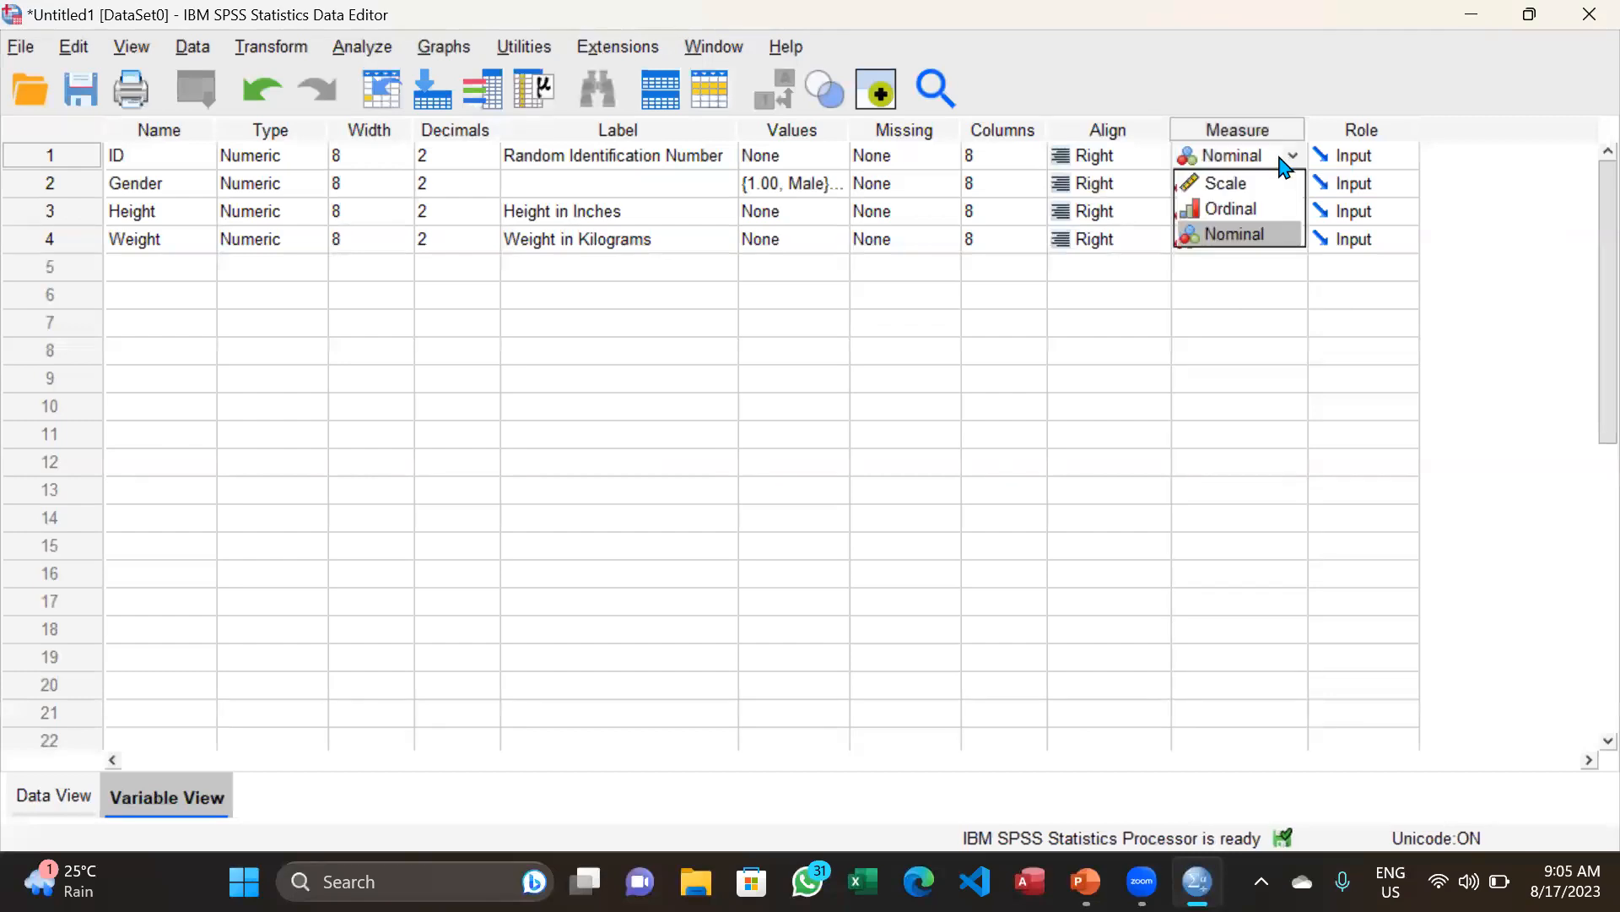
left_click(1248, 237)
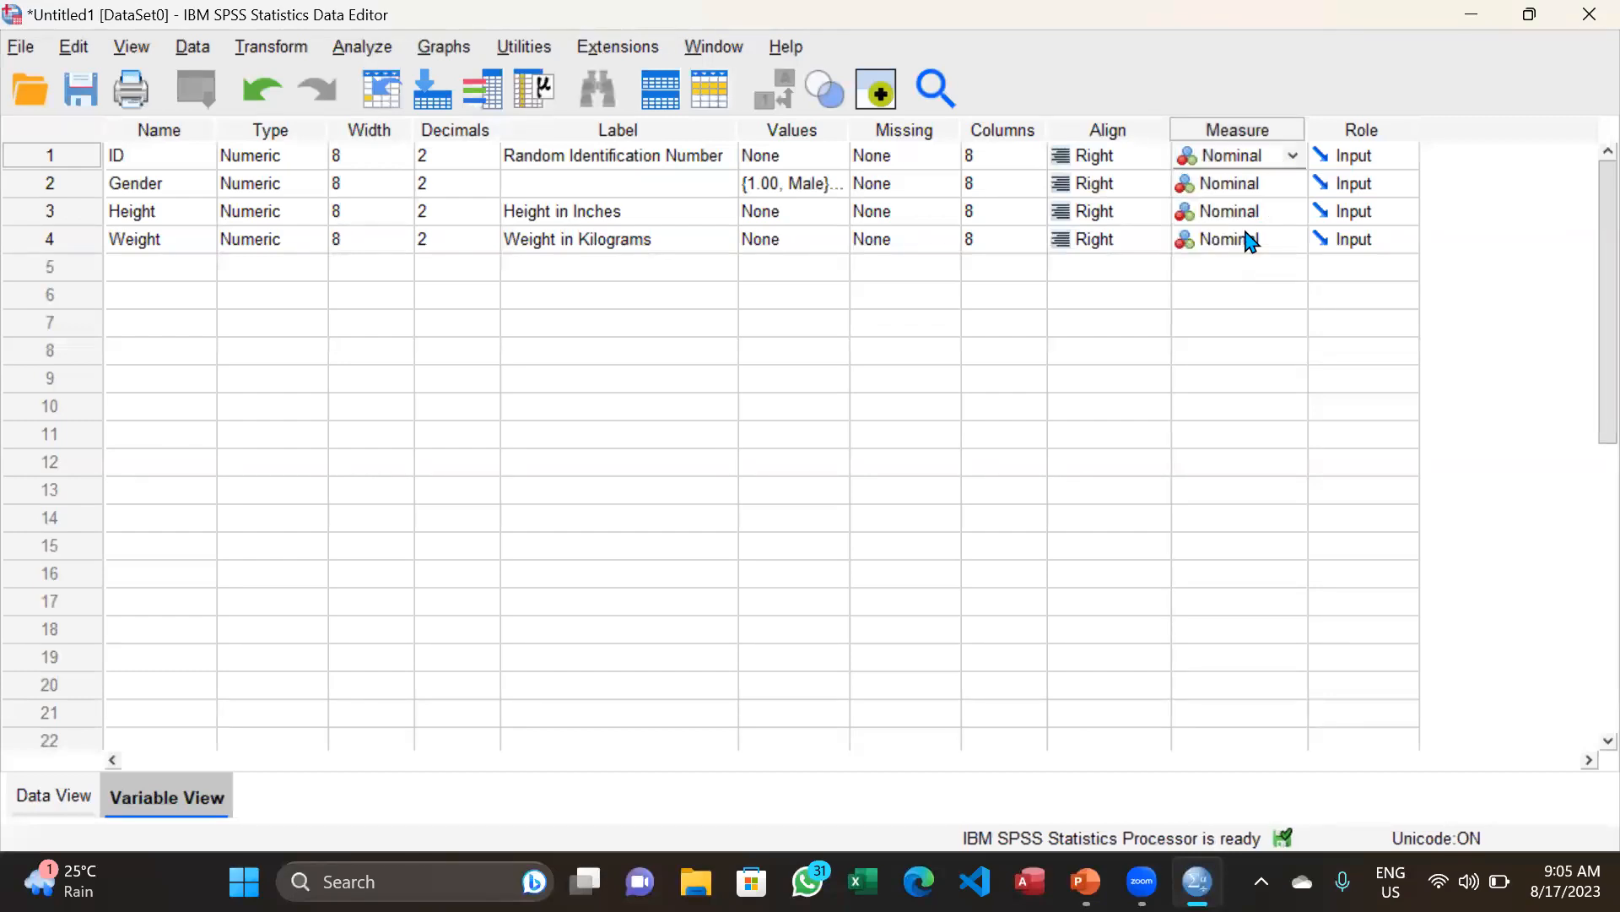
left_click(1293, 183)
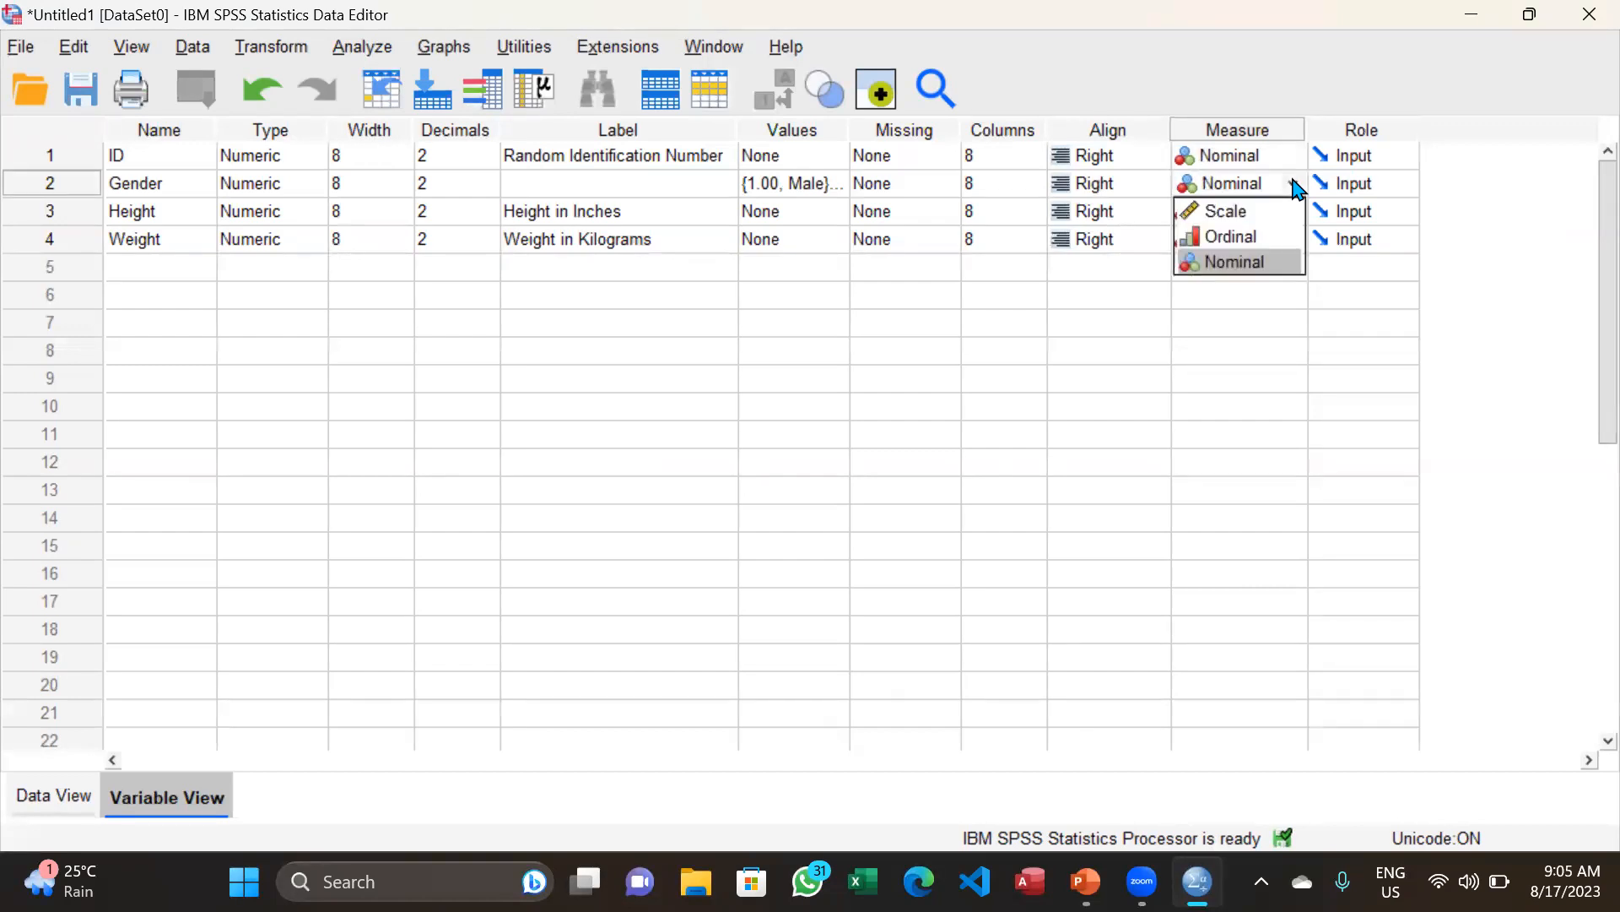
left_click(1253, 263)
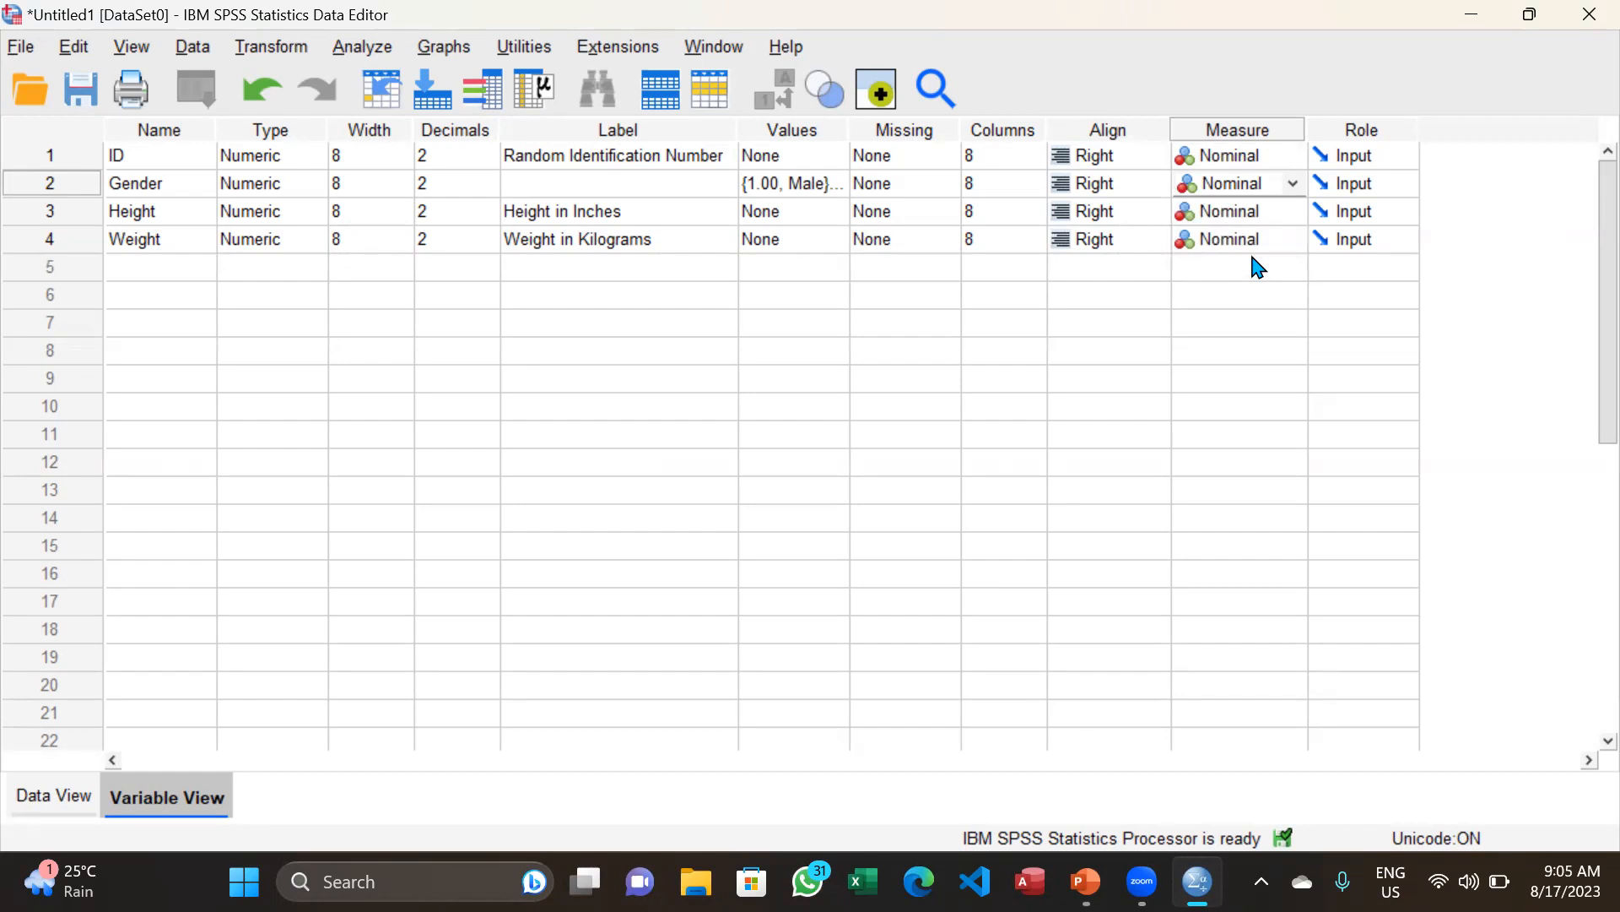
- Set the measurement level of the Height and Weight variables to Scale
left_click(1291, 220)
left_click(1279, 239)
left_click(1293, 239)
left_click(1235, 269)
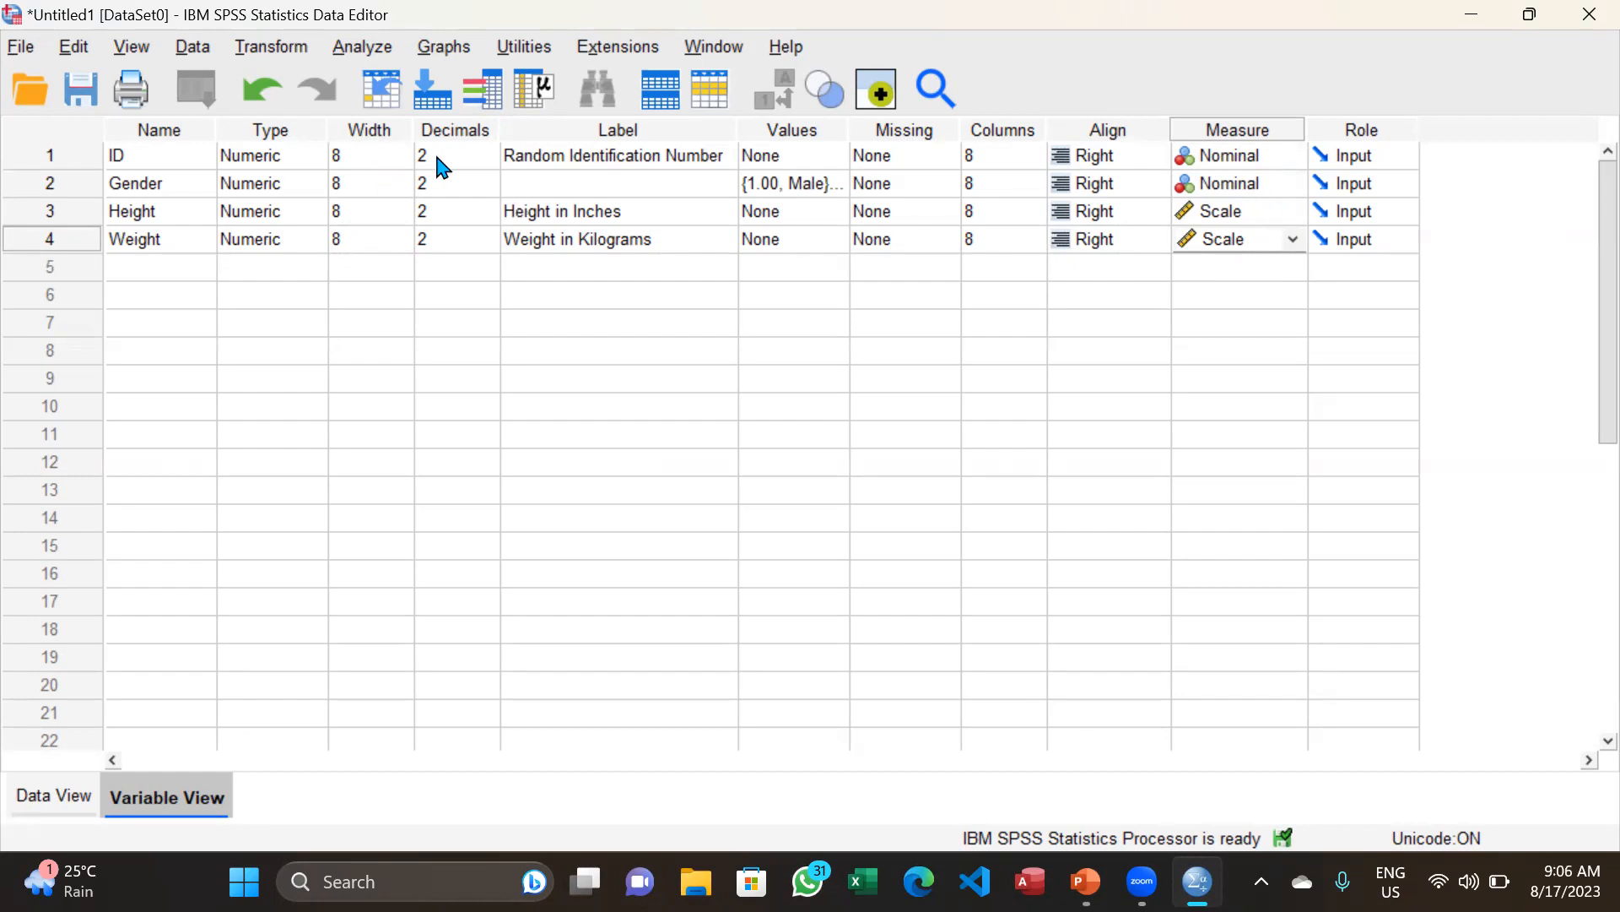
- Set the decimals of the ID and Gender variables to 0
left_click(487, 166)
left_click(490, 164)
left_click(490, 164)
left_click(492, 189)
left_click(491, 190)
left_click(491, 190)
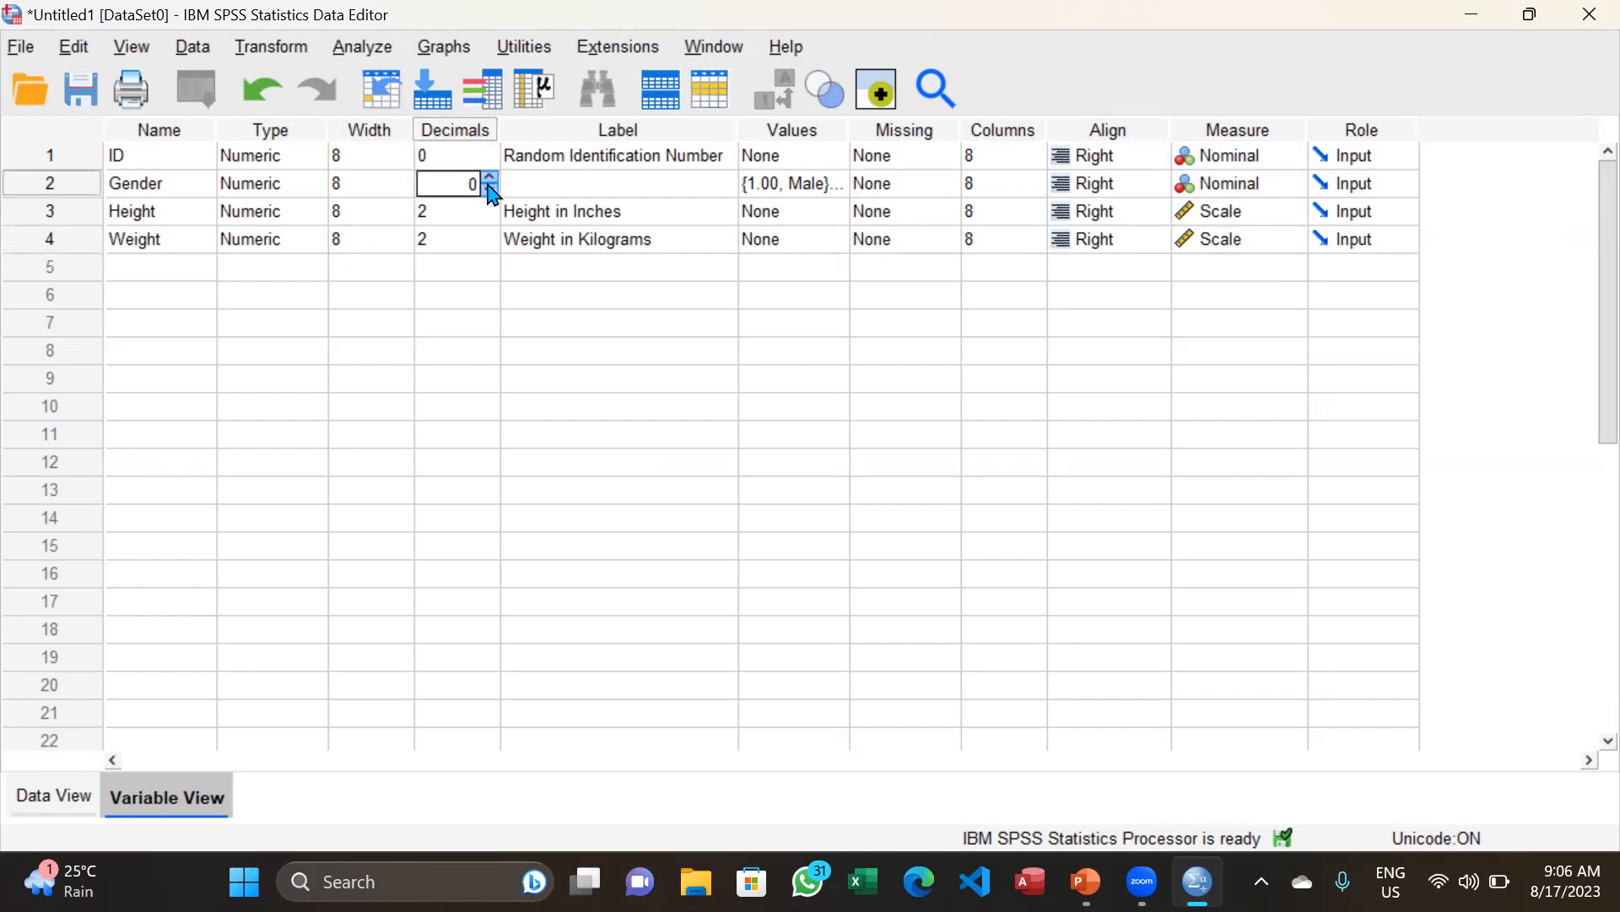
left_click(1276, 134)
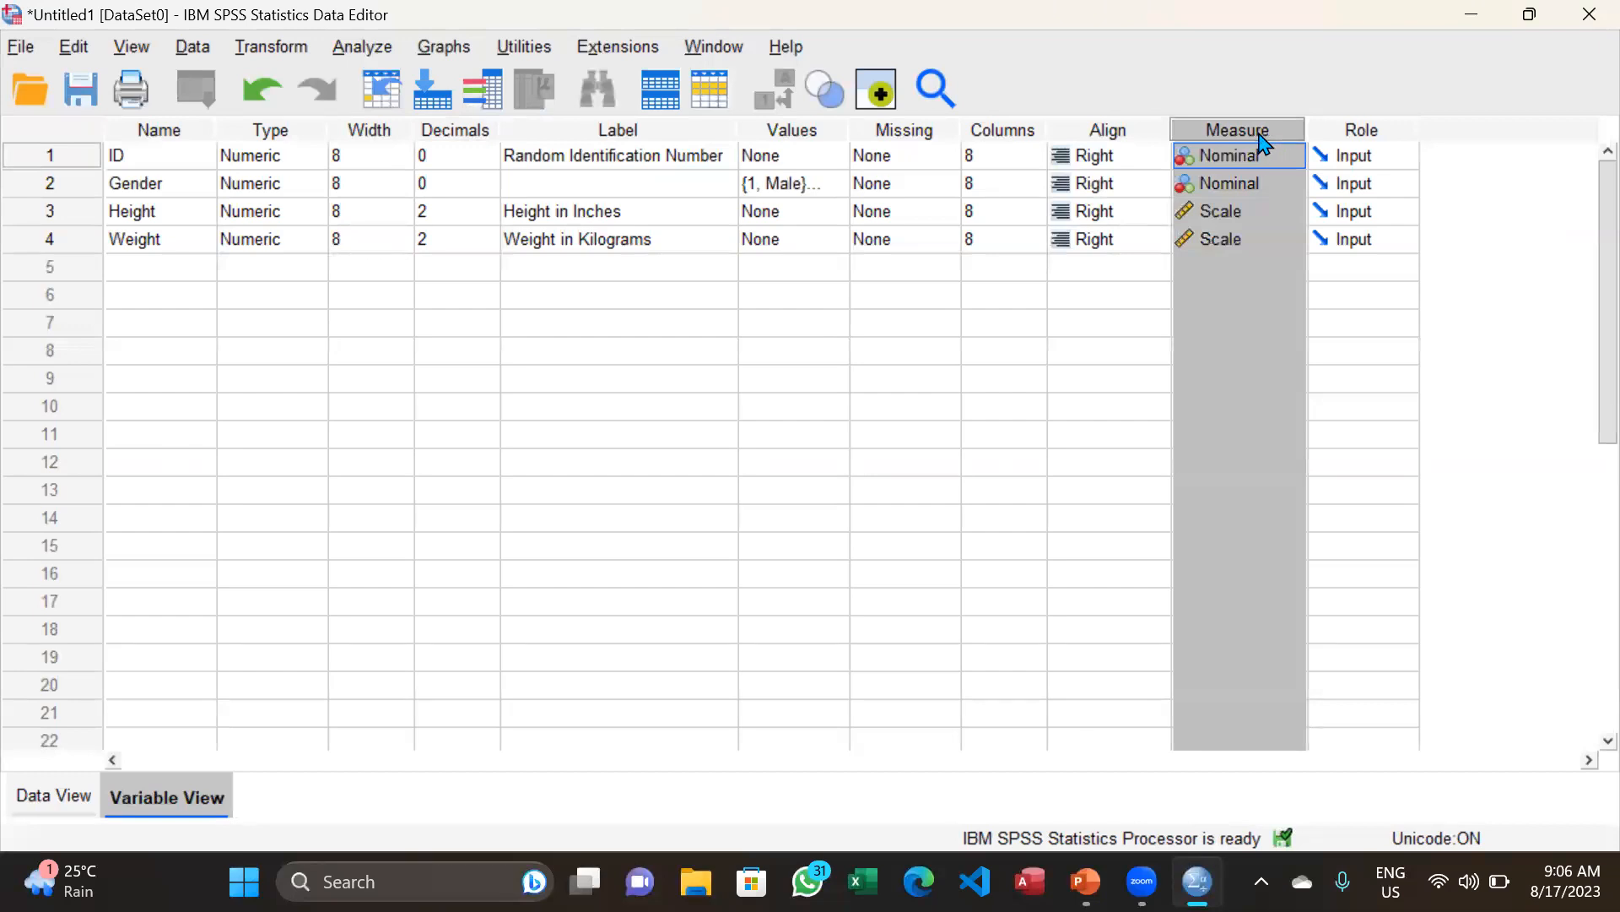
- Add a fifth variable named School below the Weight variable
left_click(182, 263)
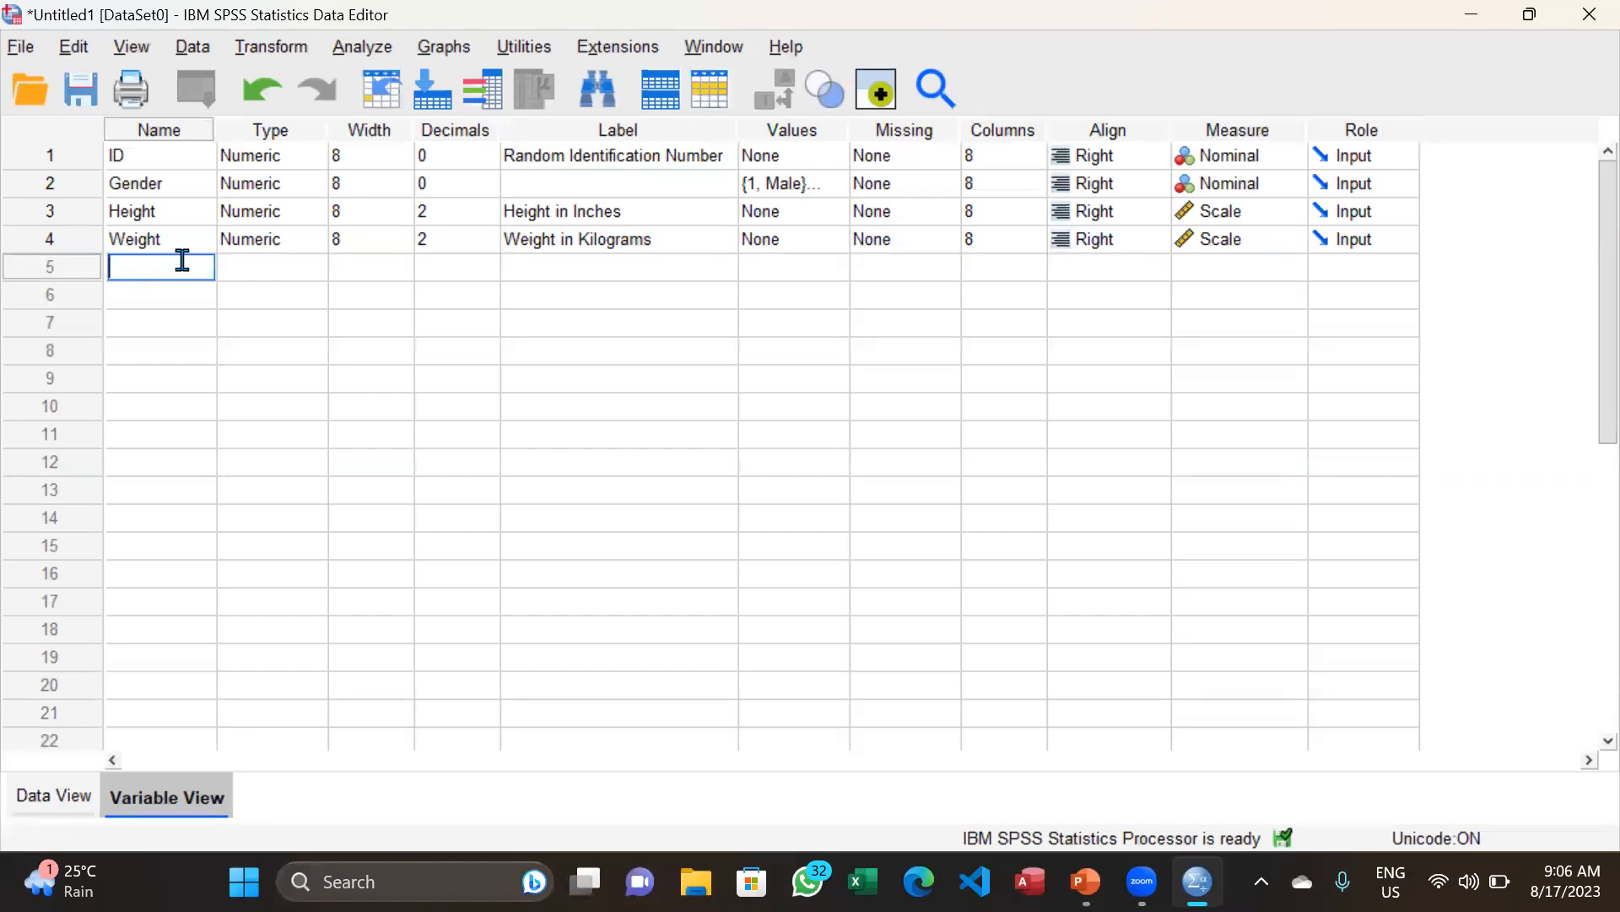
type("S")
type("hool")
key("BackSpace")
key("BackSpace")
key("BackSpace")
key("BackSpace")
type("chool")
left_click(185, 289)
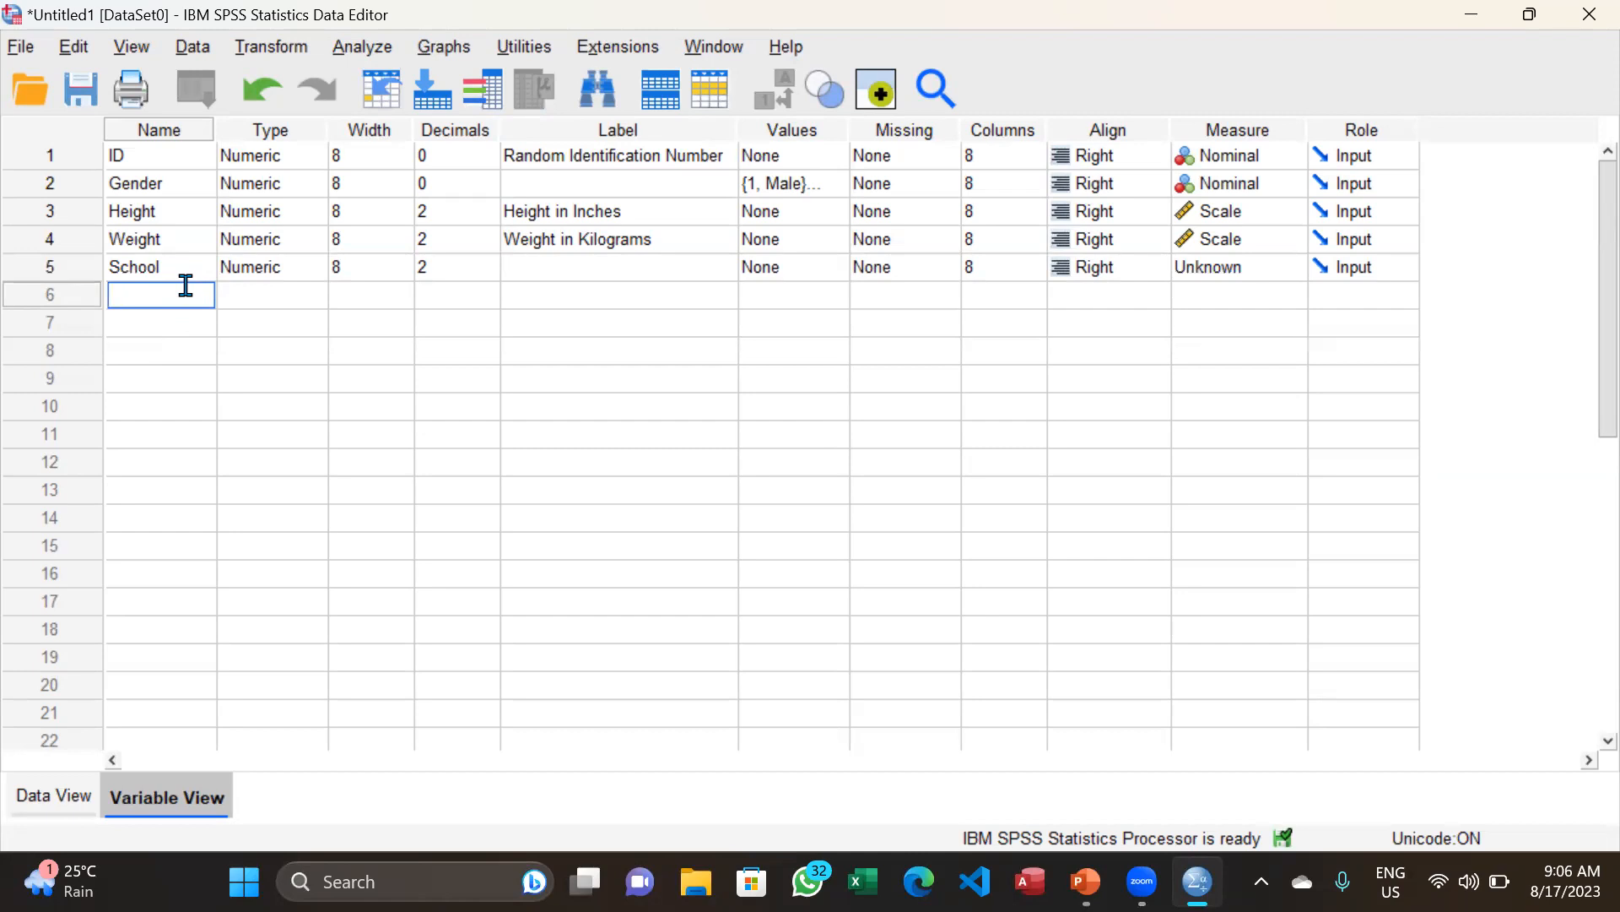
- Try String as the School variable's type, but settle on Numeric and apply it
left_click(290, 271)
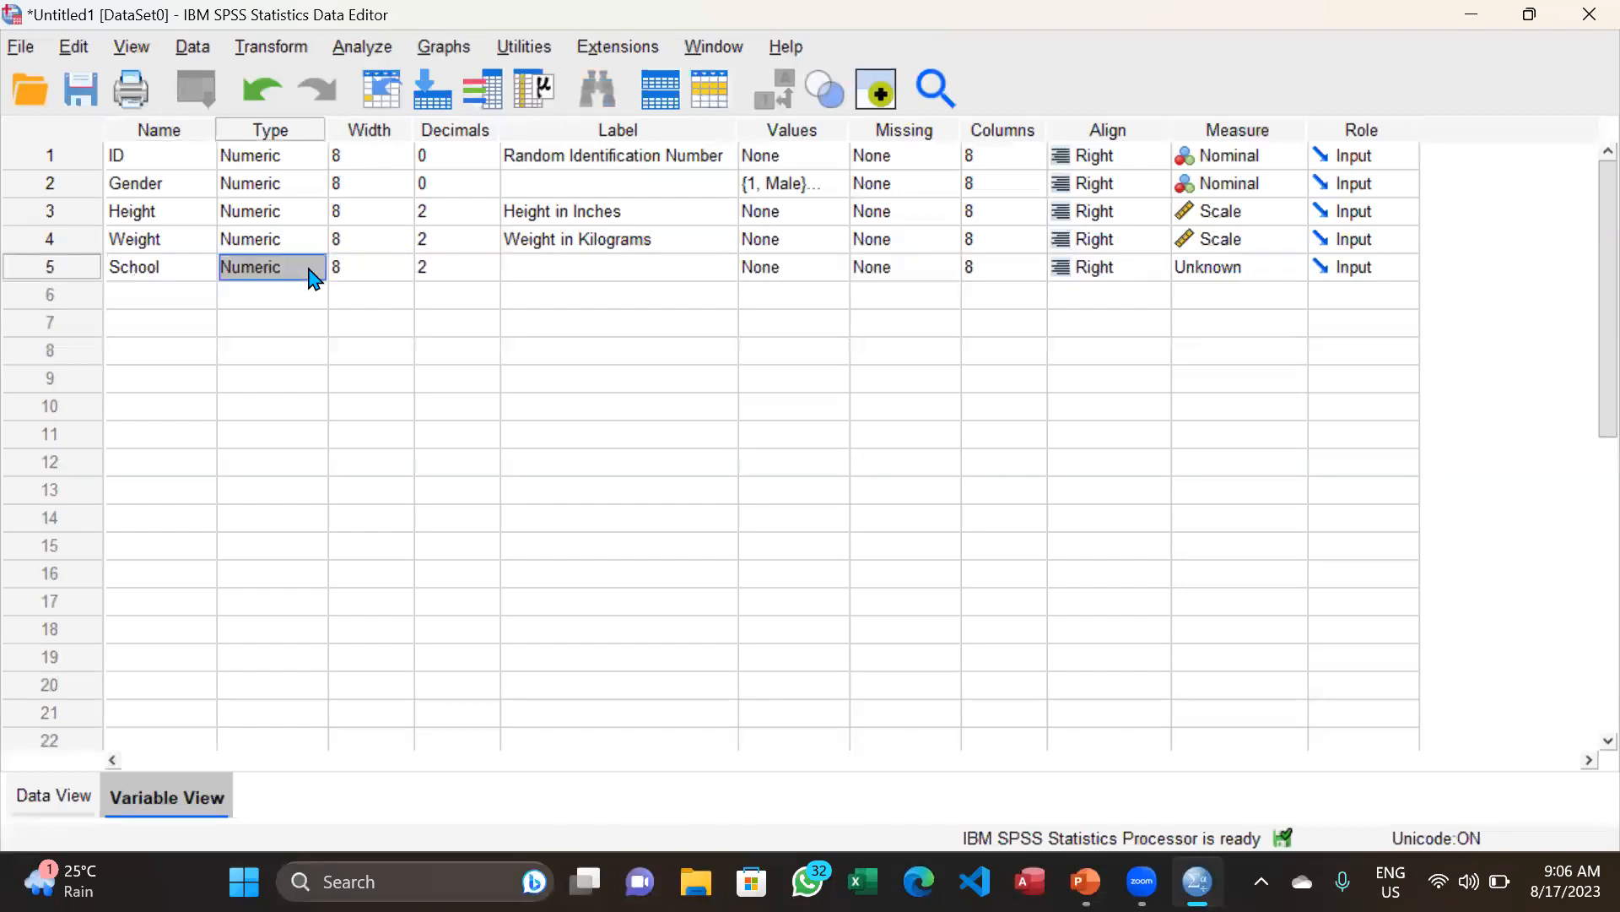
left_click(312, 275)
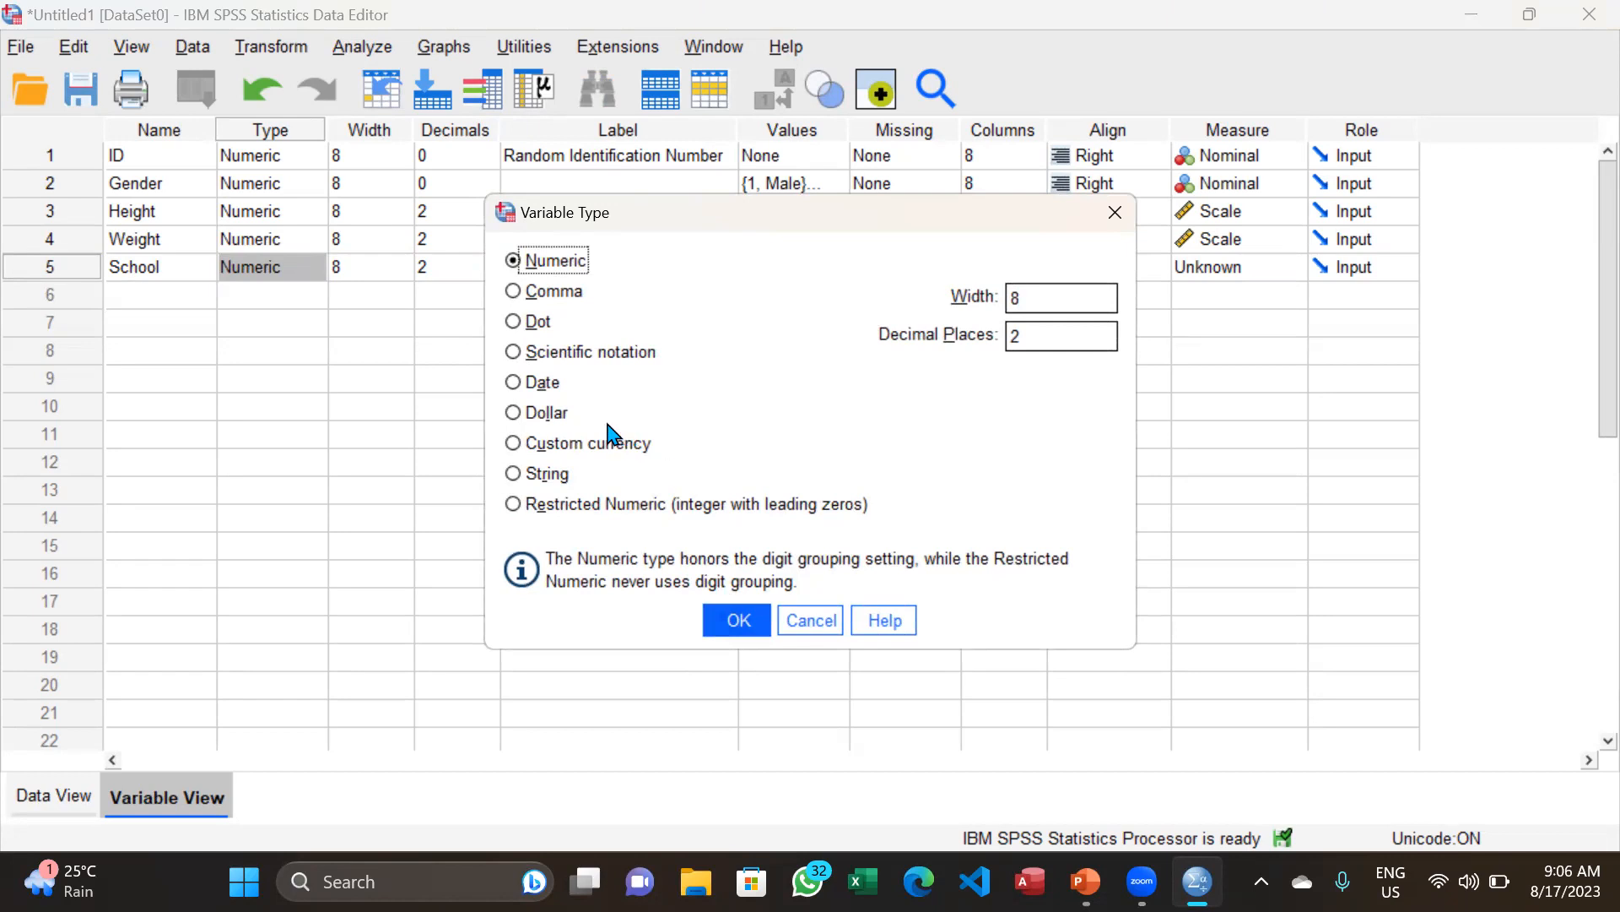
left_click(516, 475)
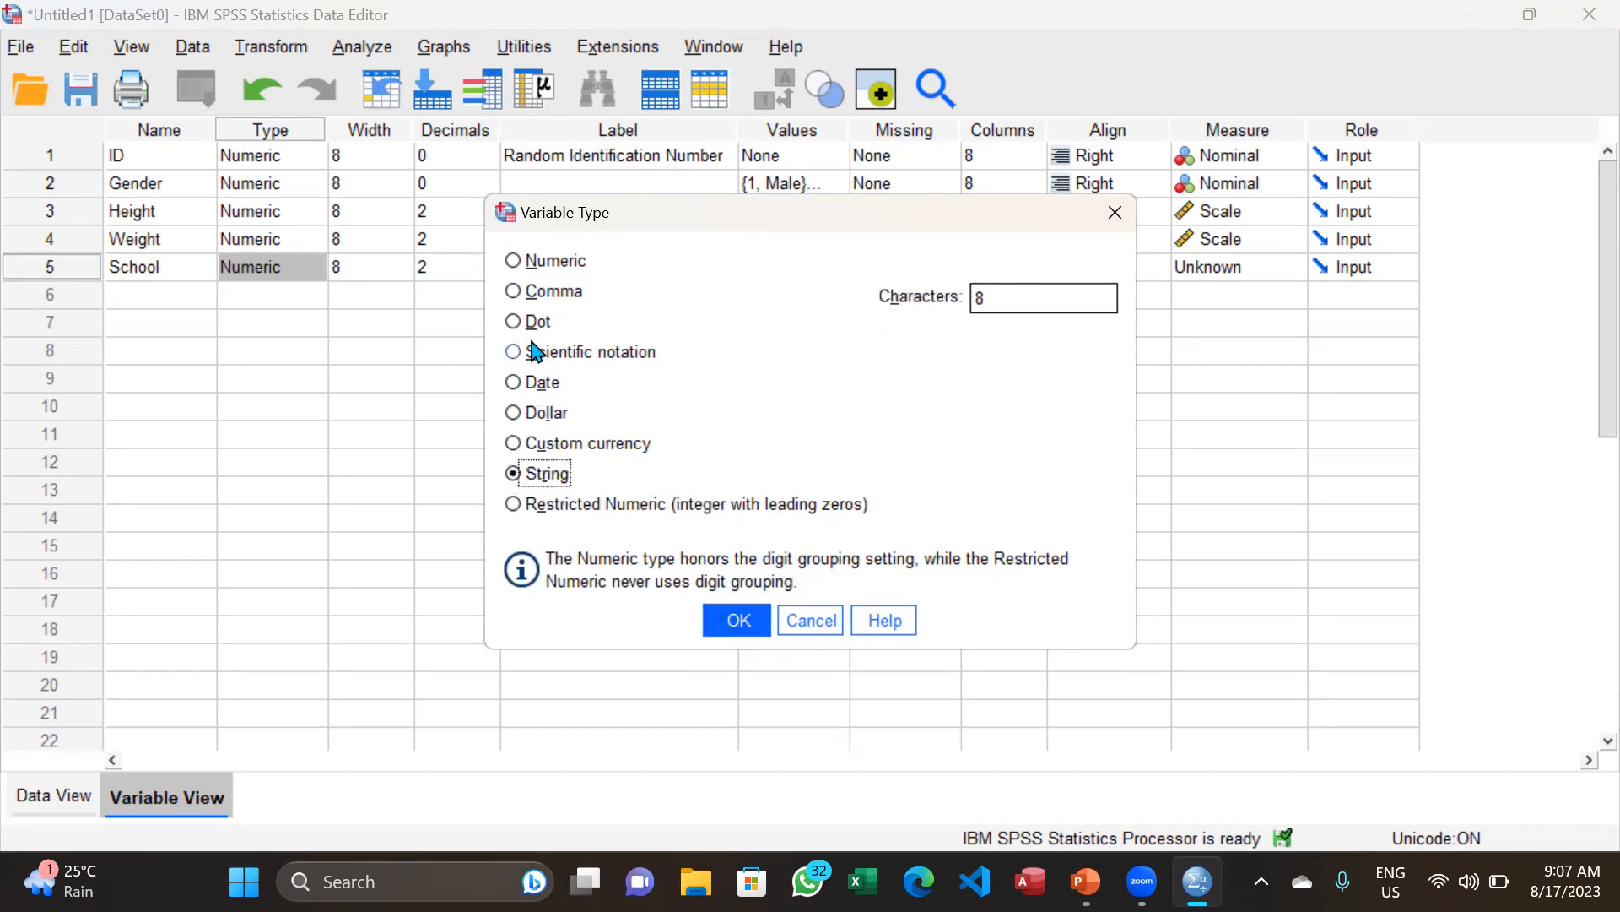
left_click(513, 263)
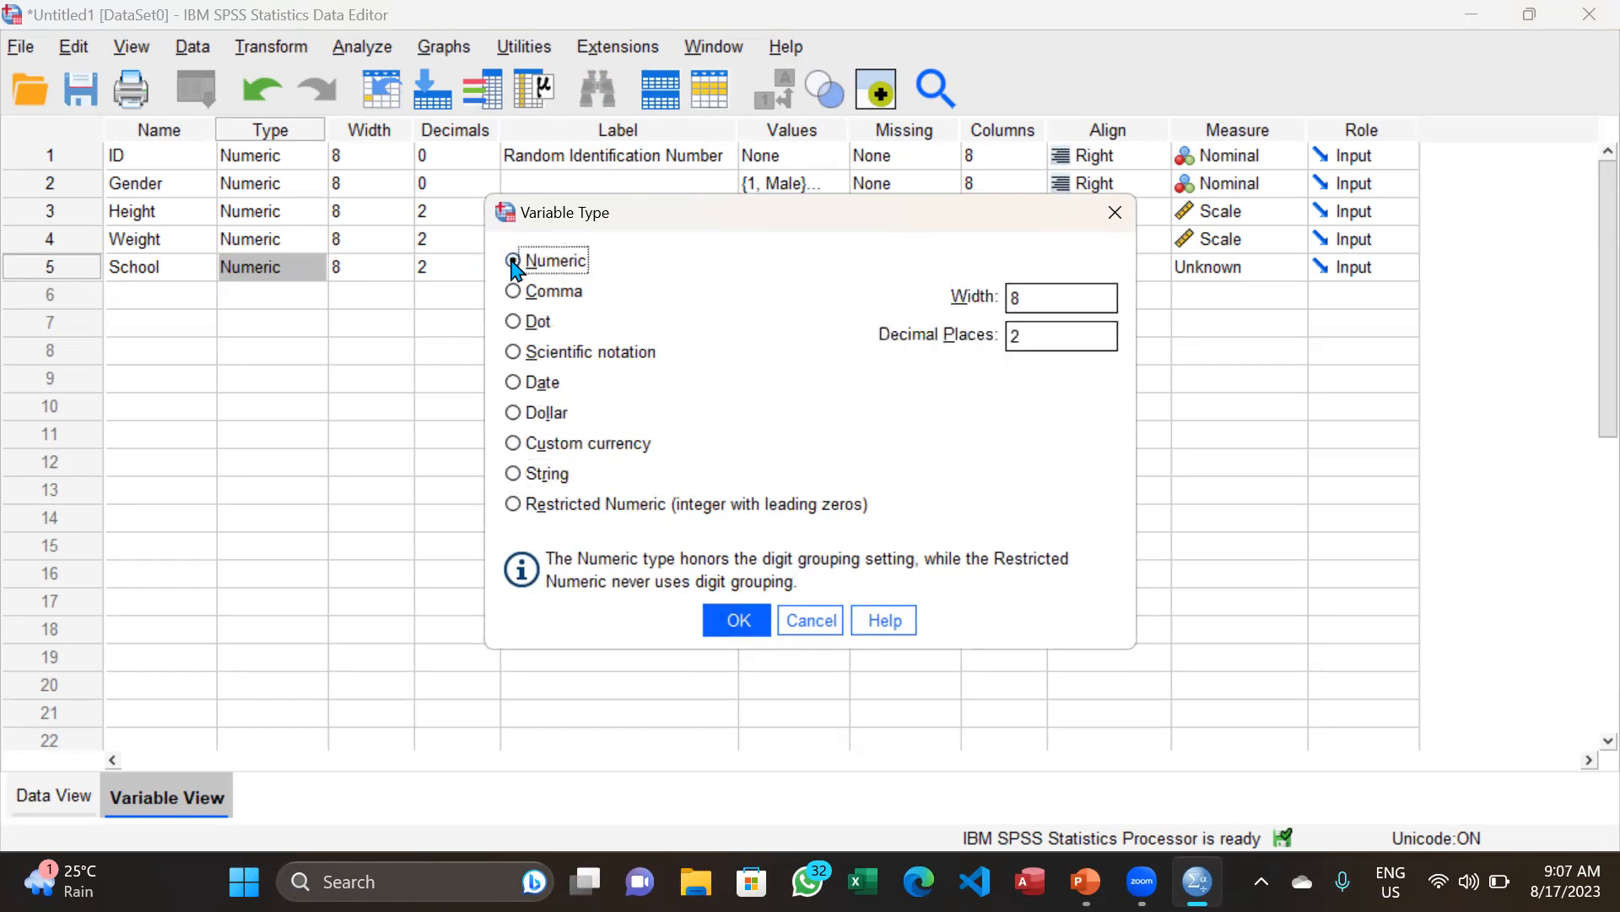
left_click(737, 620)
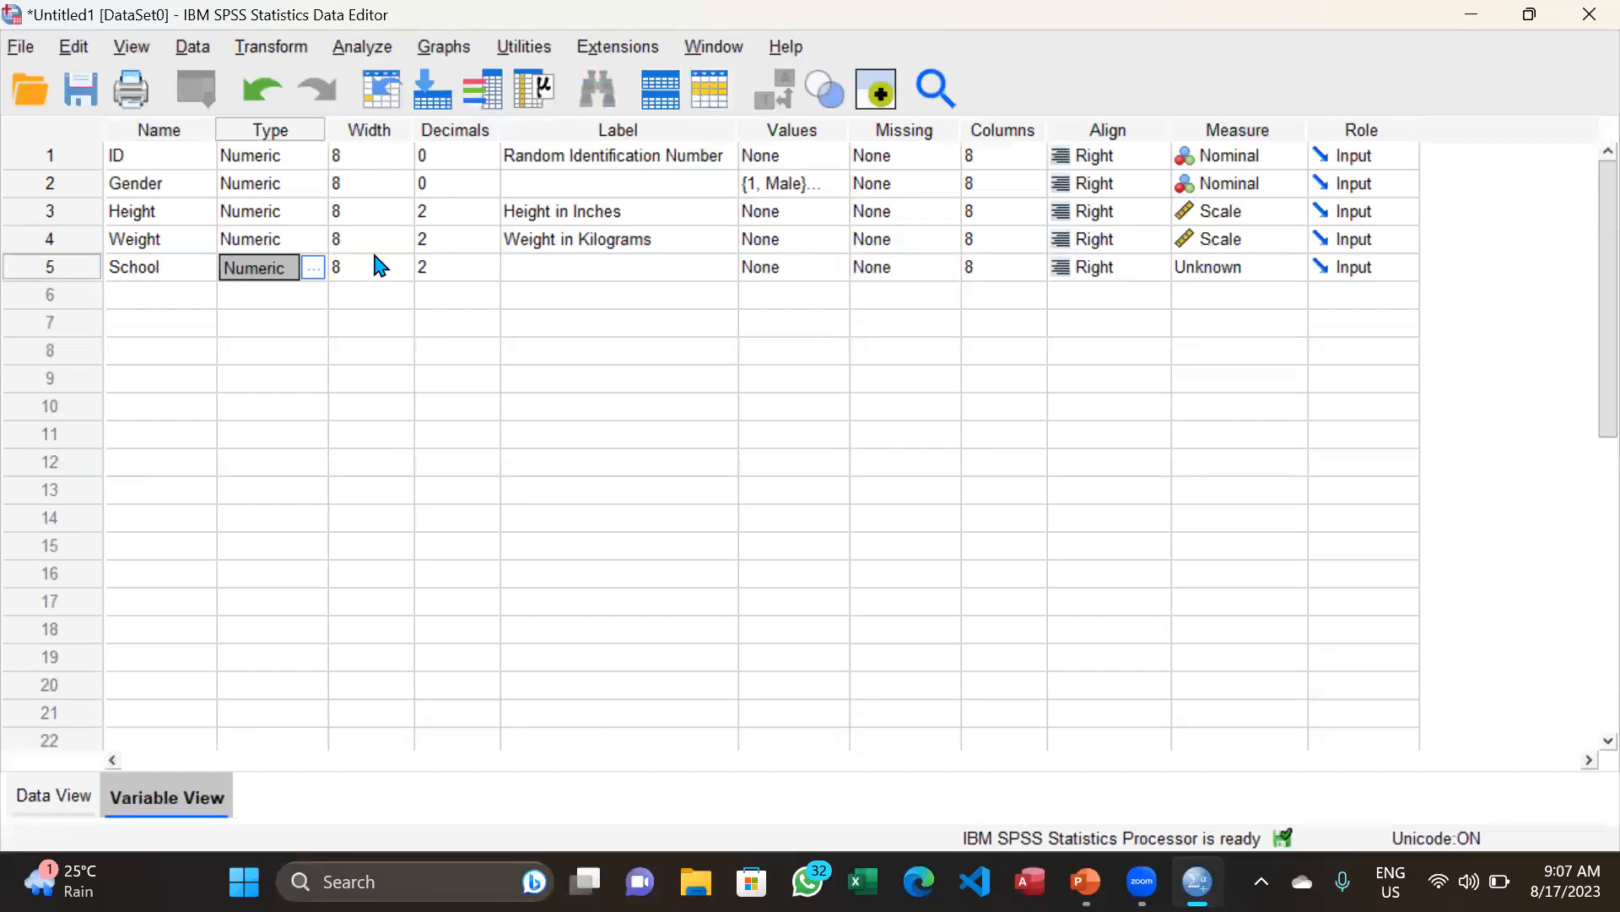
- Add value labels to the School variable: 1 for ATU and 2 for KTU
left_click(806, 267)
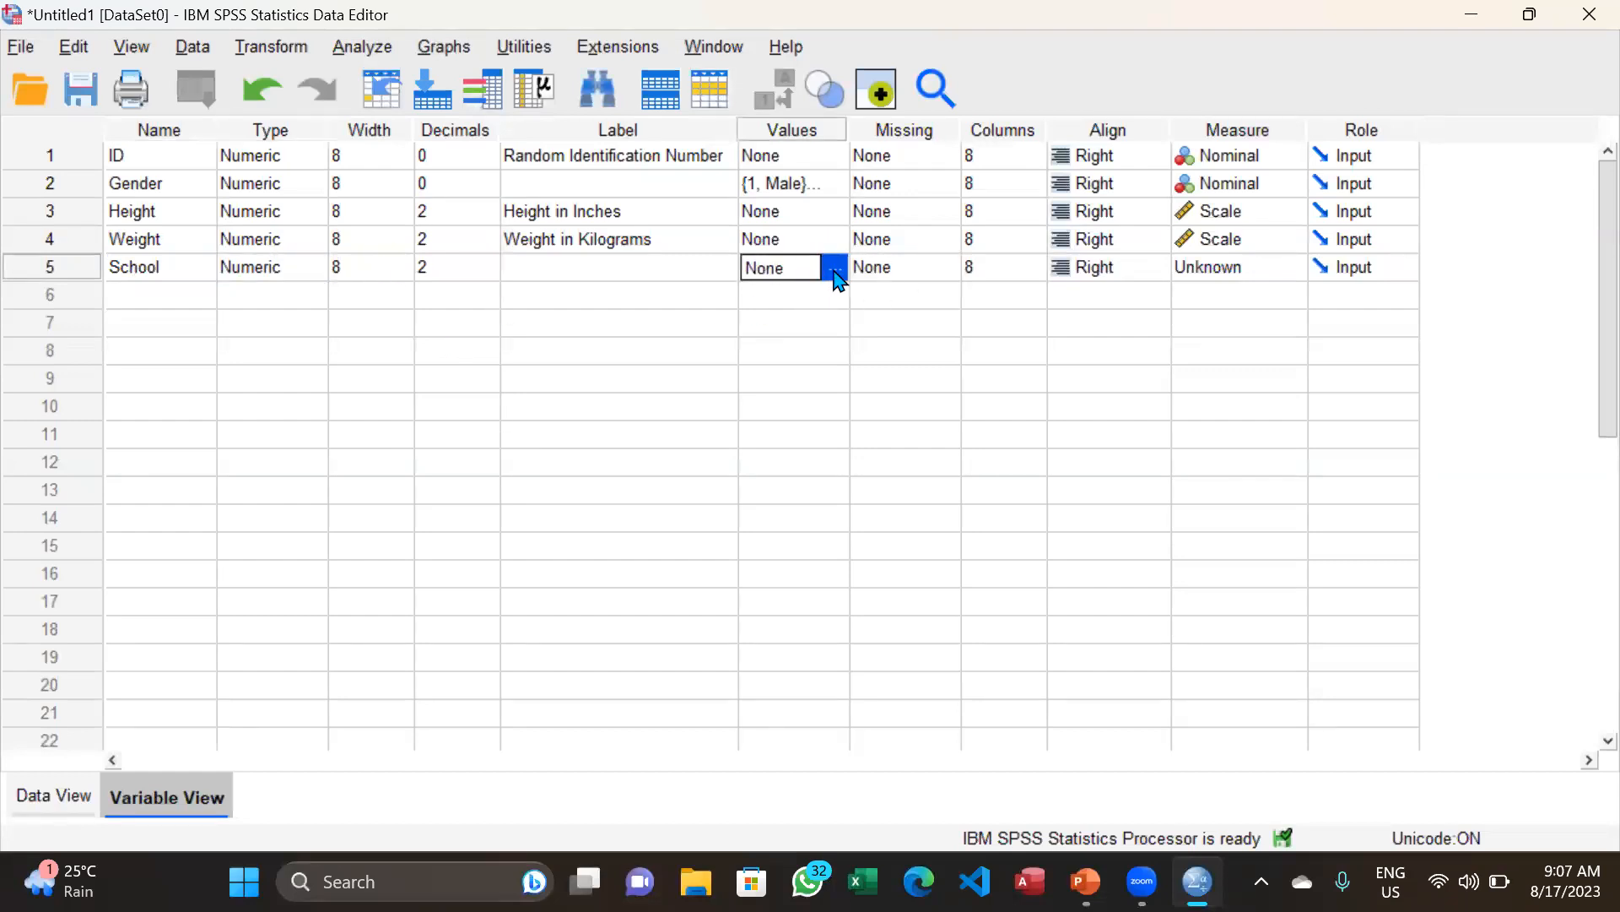
left_click(835, 269)
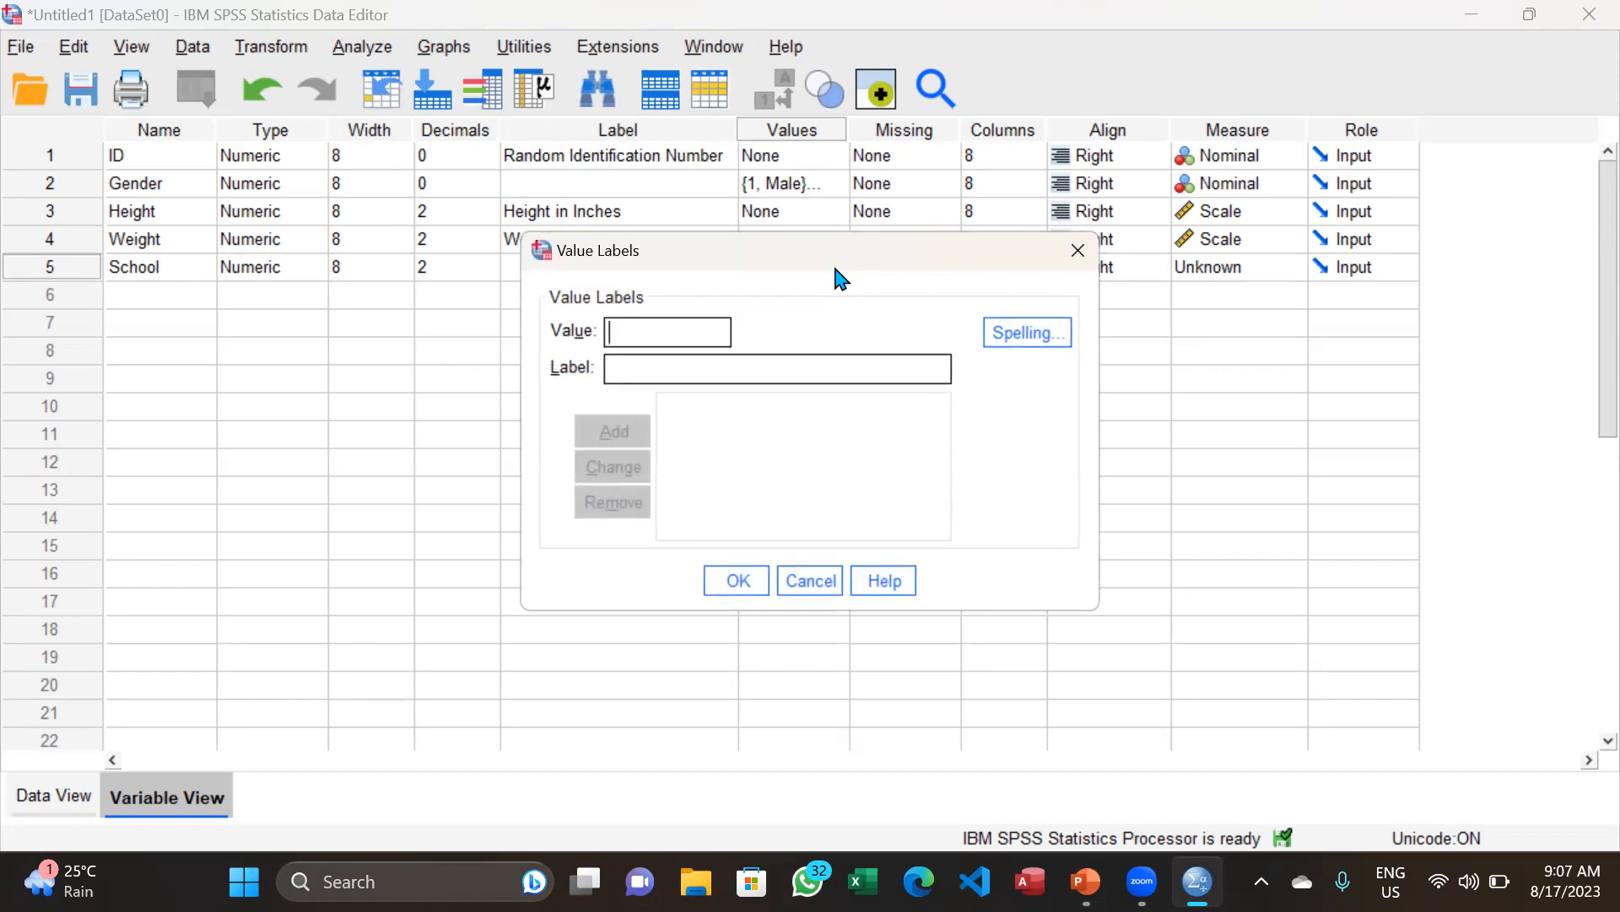
type("1")
left_click(712, 374)
type("ATU")
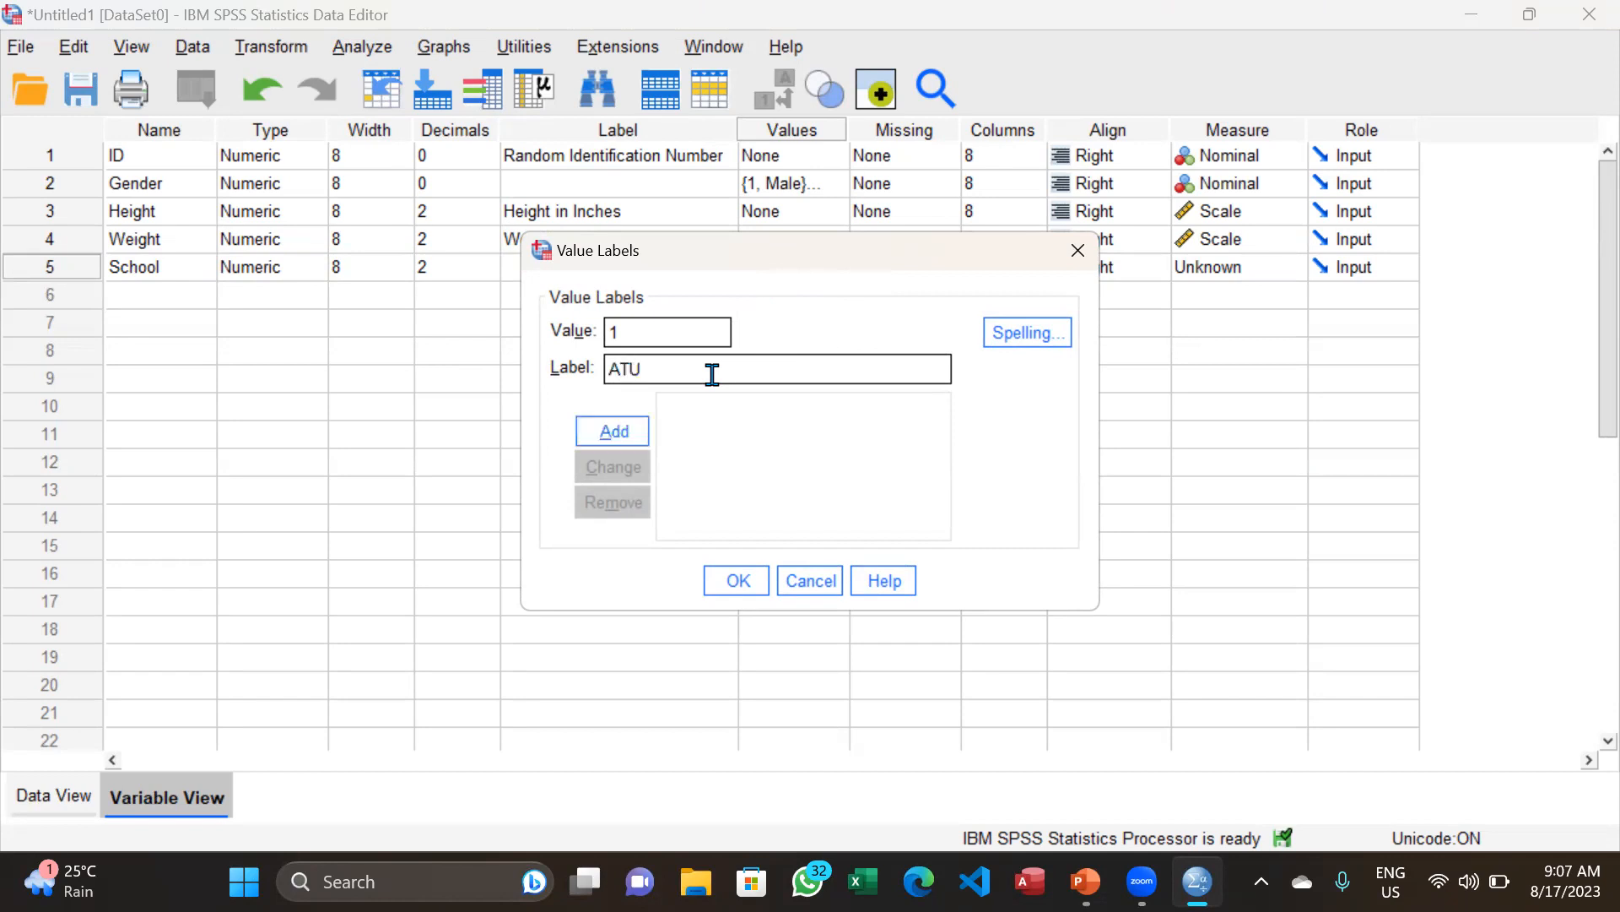
left_click(625, 426)
type("2")
left_click(671, 369)
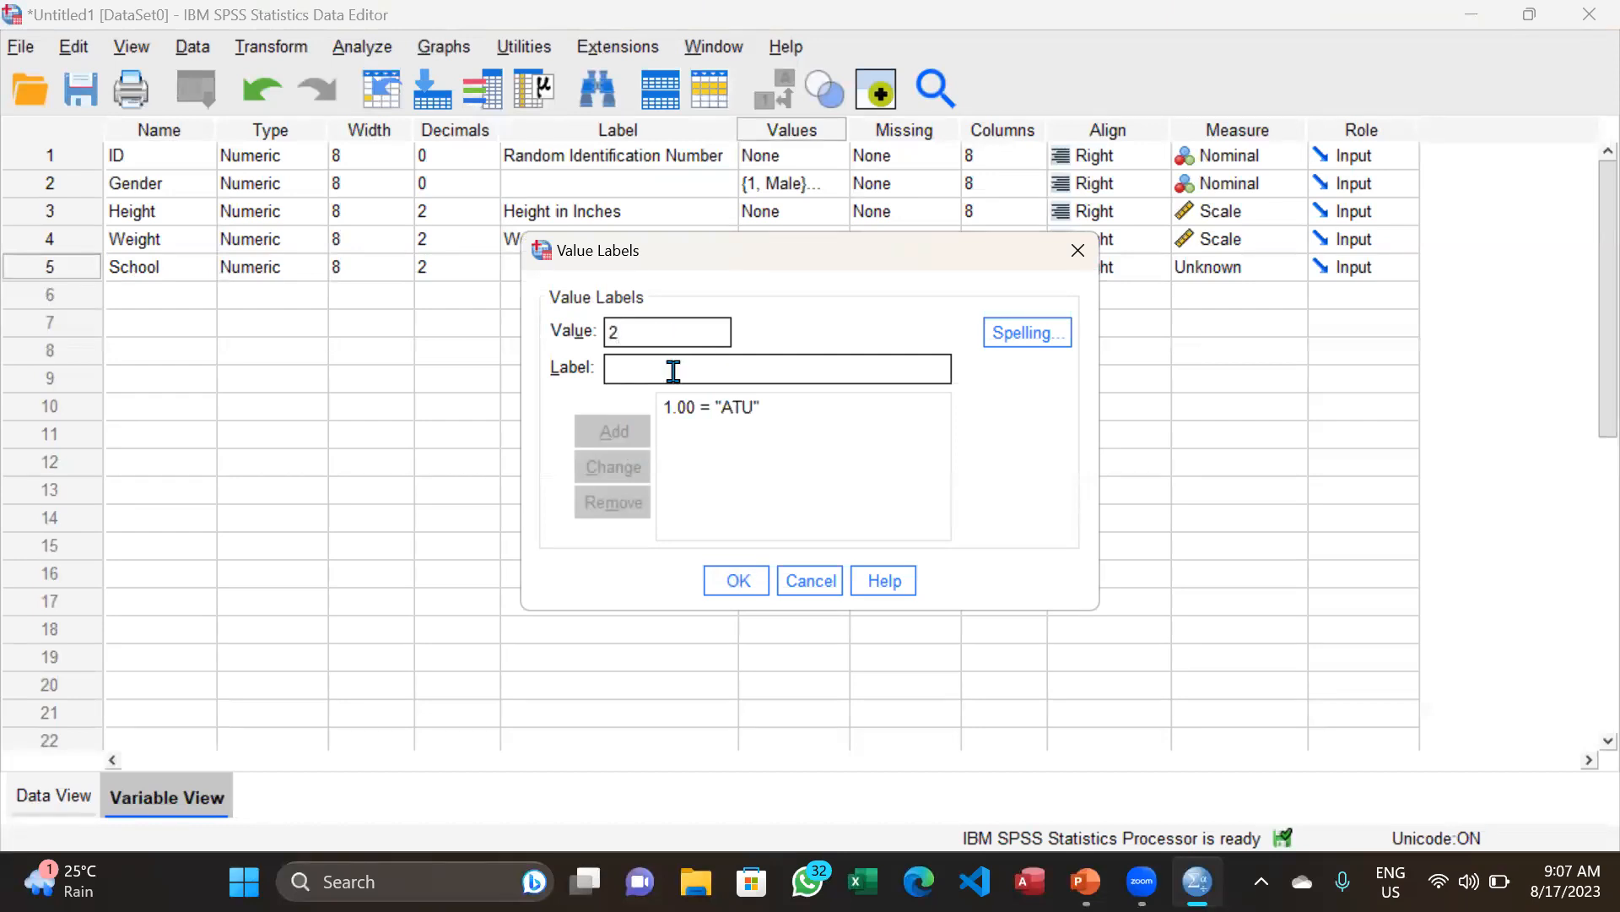
type("KTU")
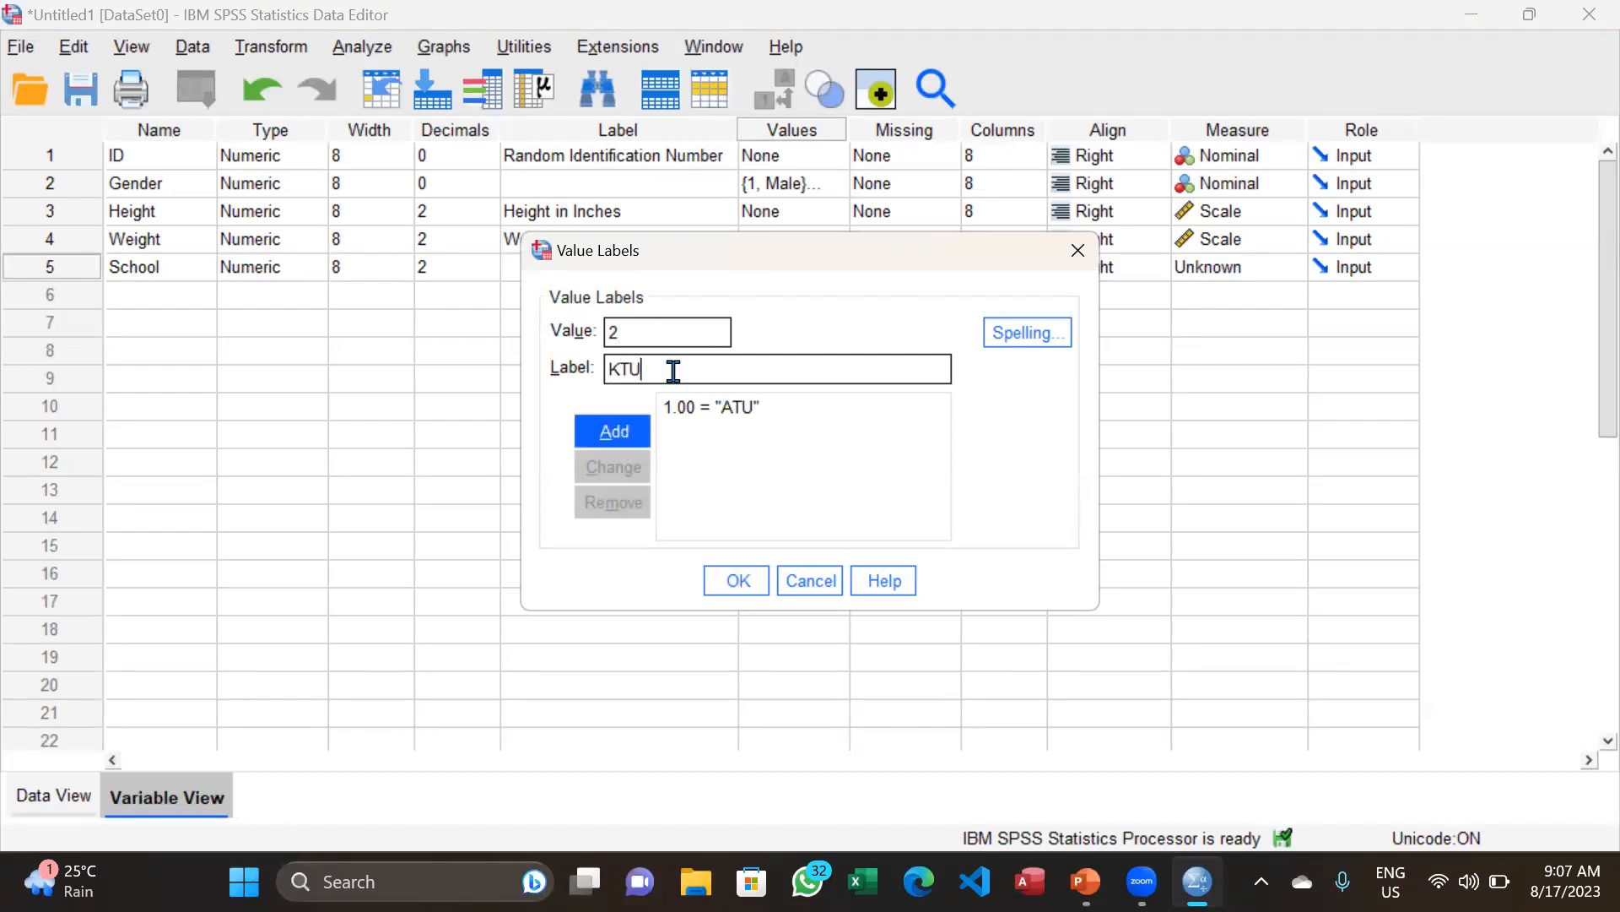
left_click(616, 434)
- Add School value labels 3 for STU and 4 for TTU, and apply the label set
left_click(675, 332)
type("3")
left_click(667, 369)
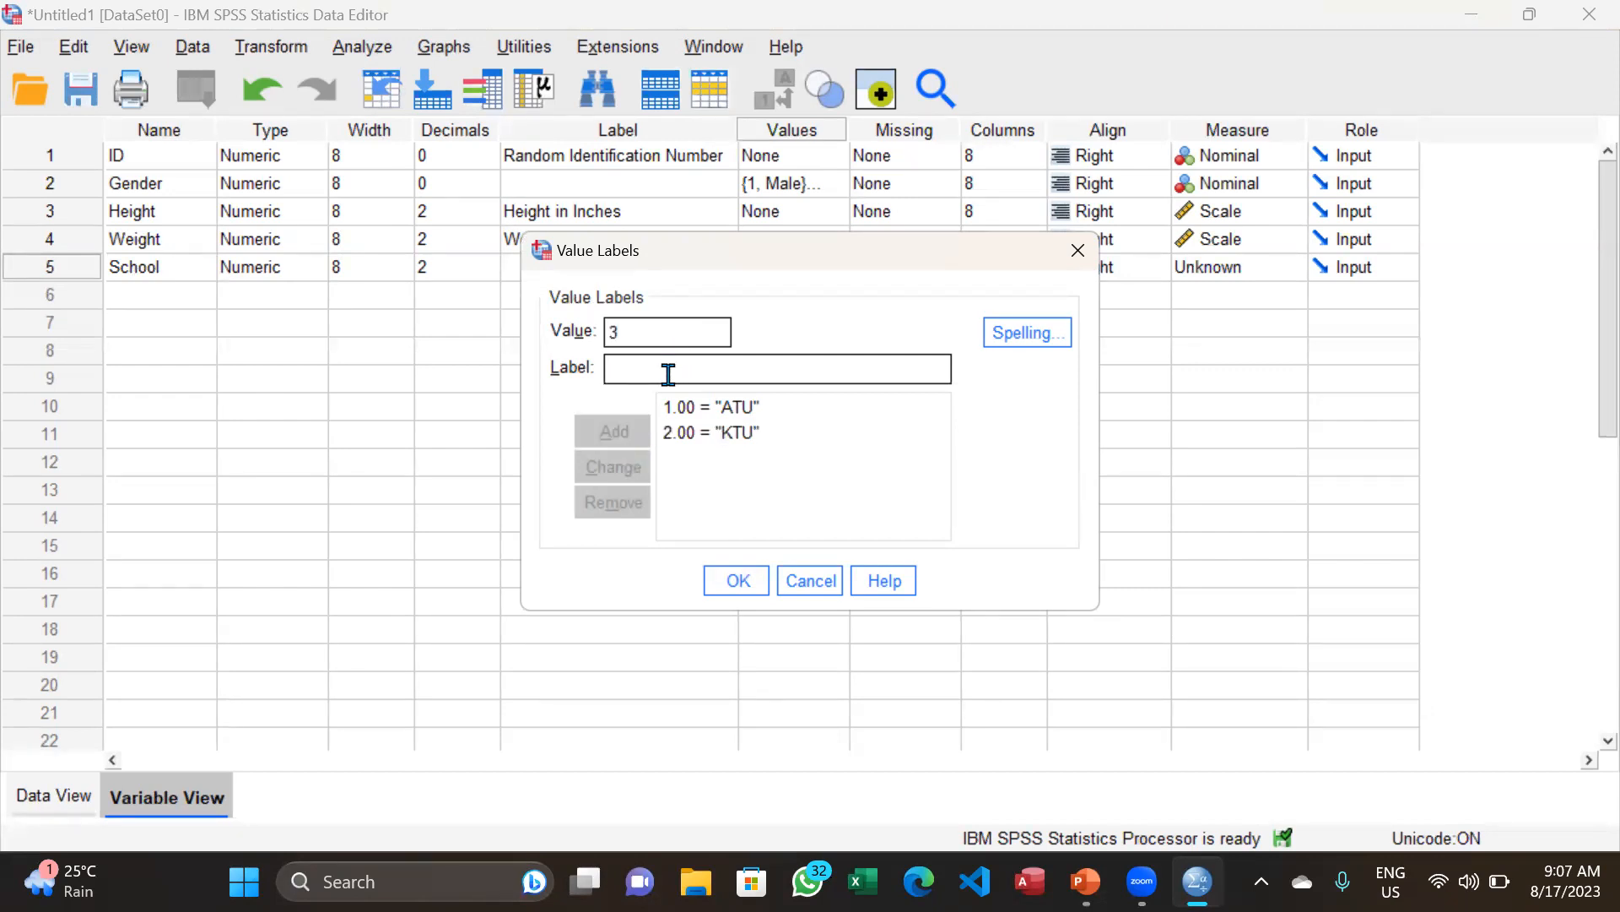
type("STU")
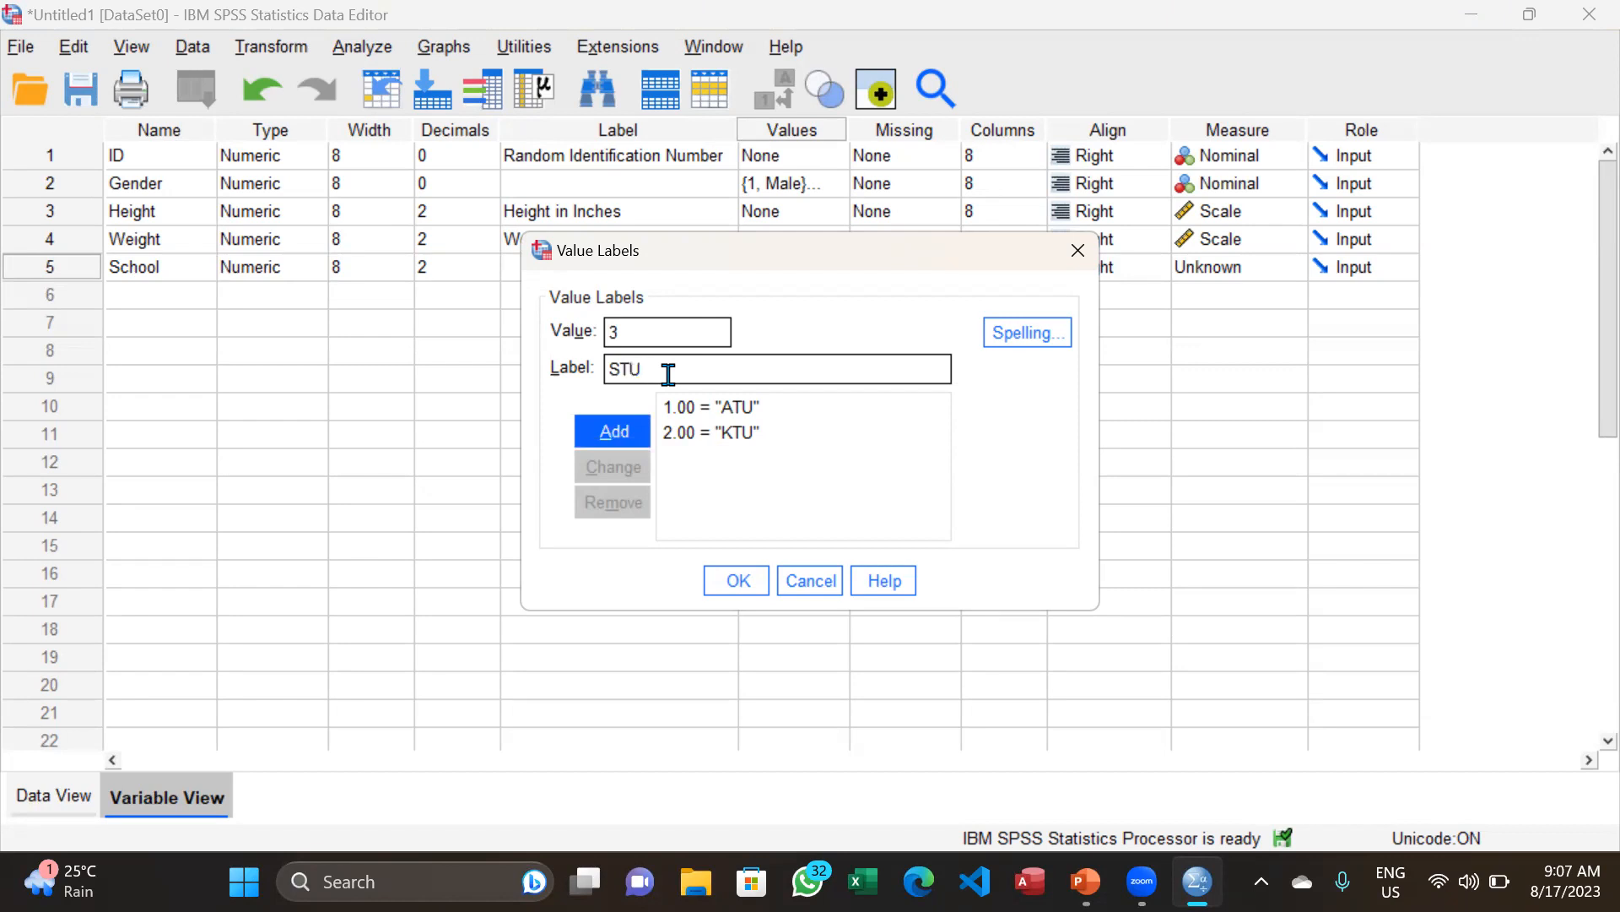
left_click(612, 431)
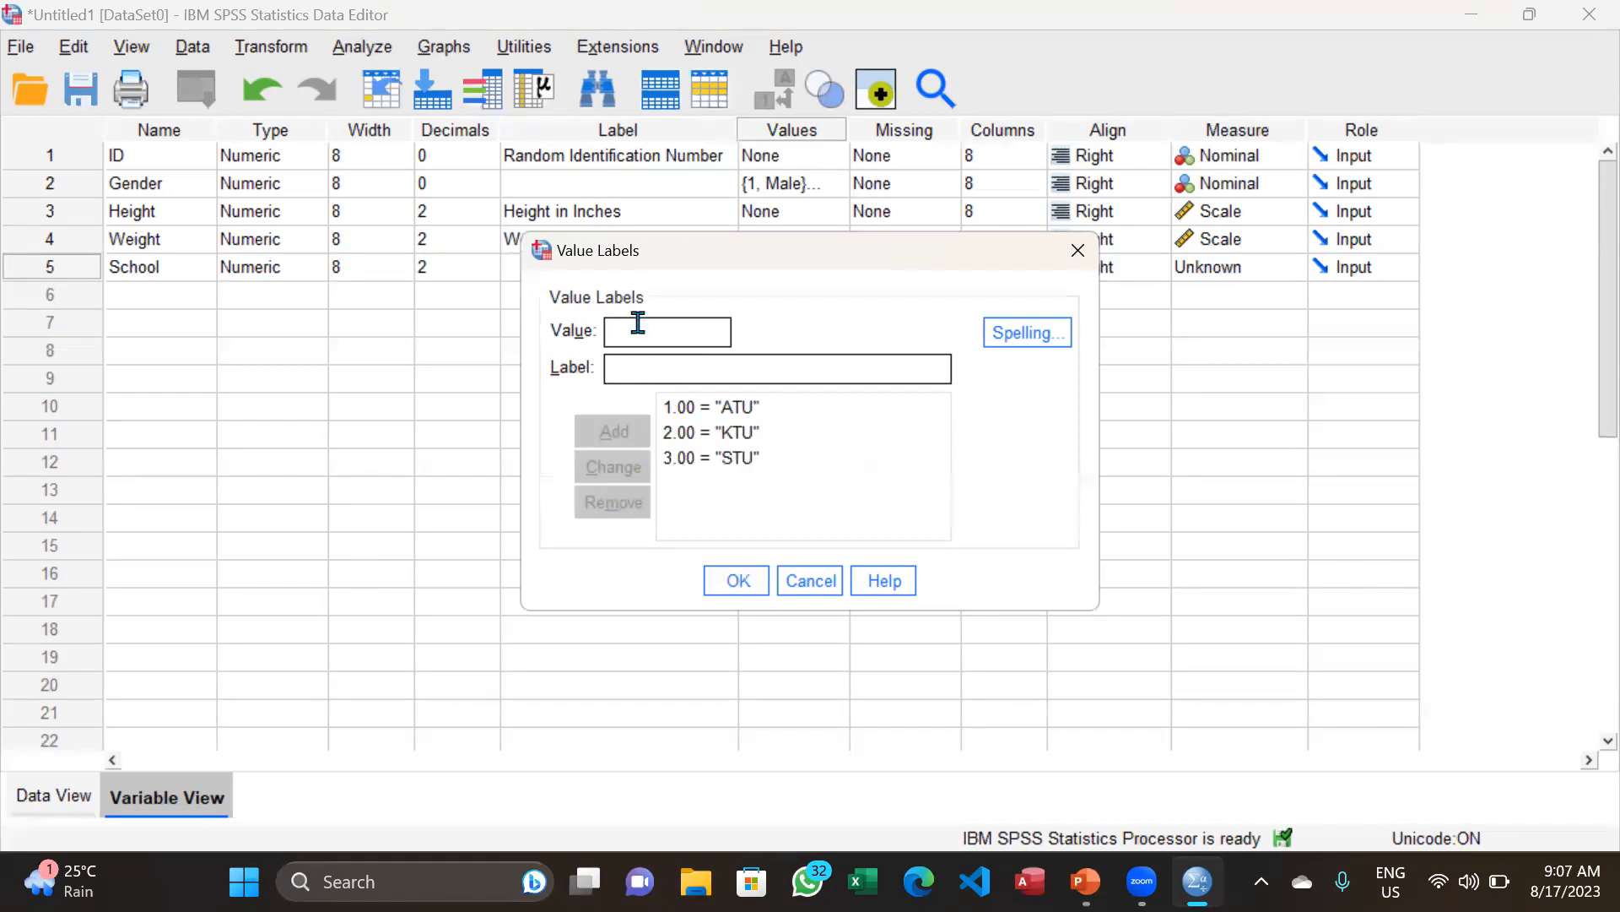
type("4")
left_click(647, 366)
type("TTU")
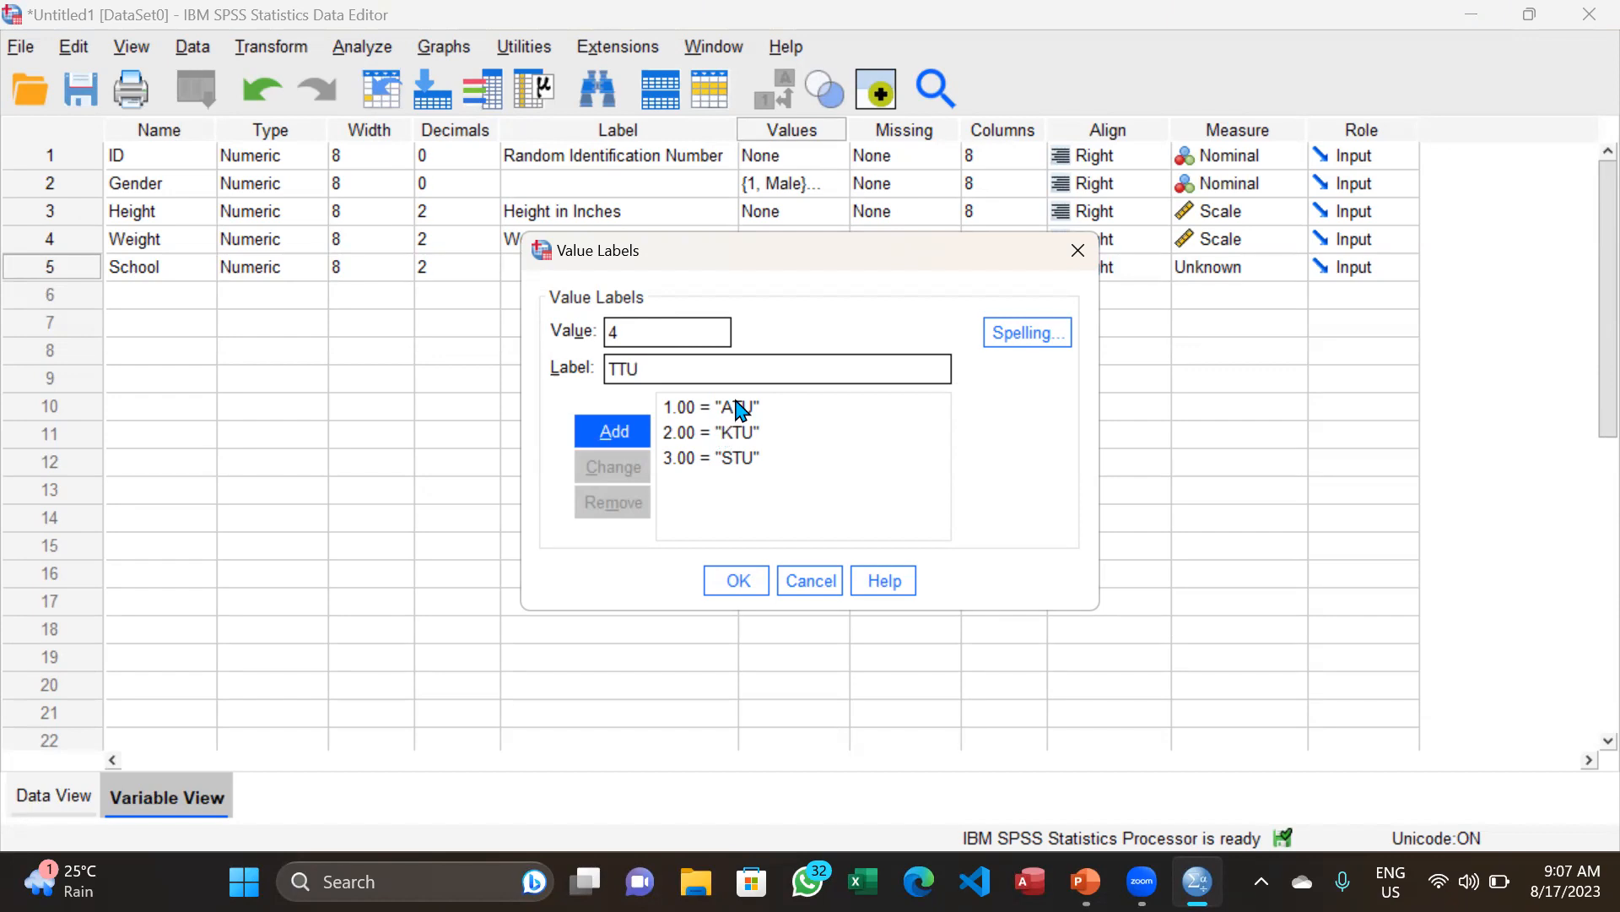
left_click(604, 432)
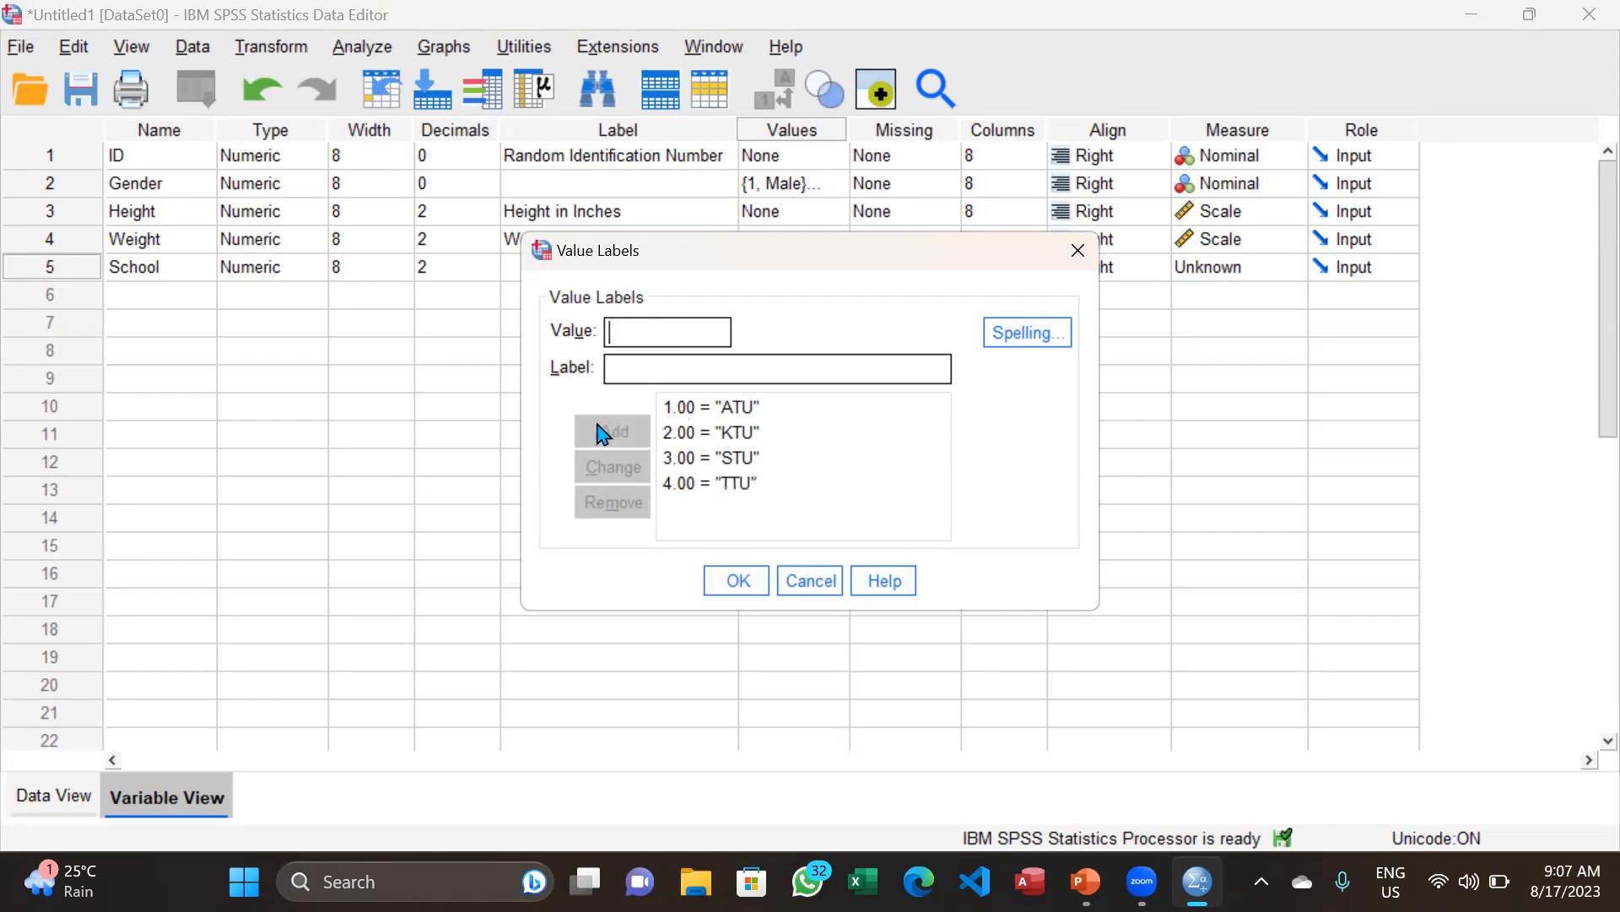
left_click(736, 579)
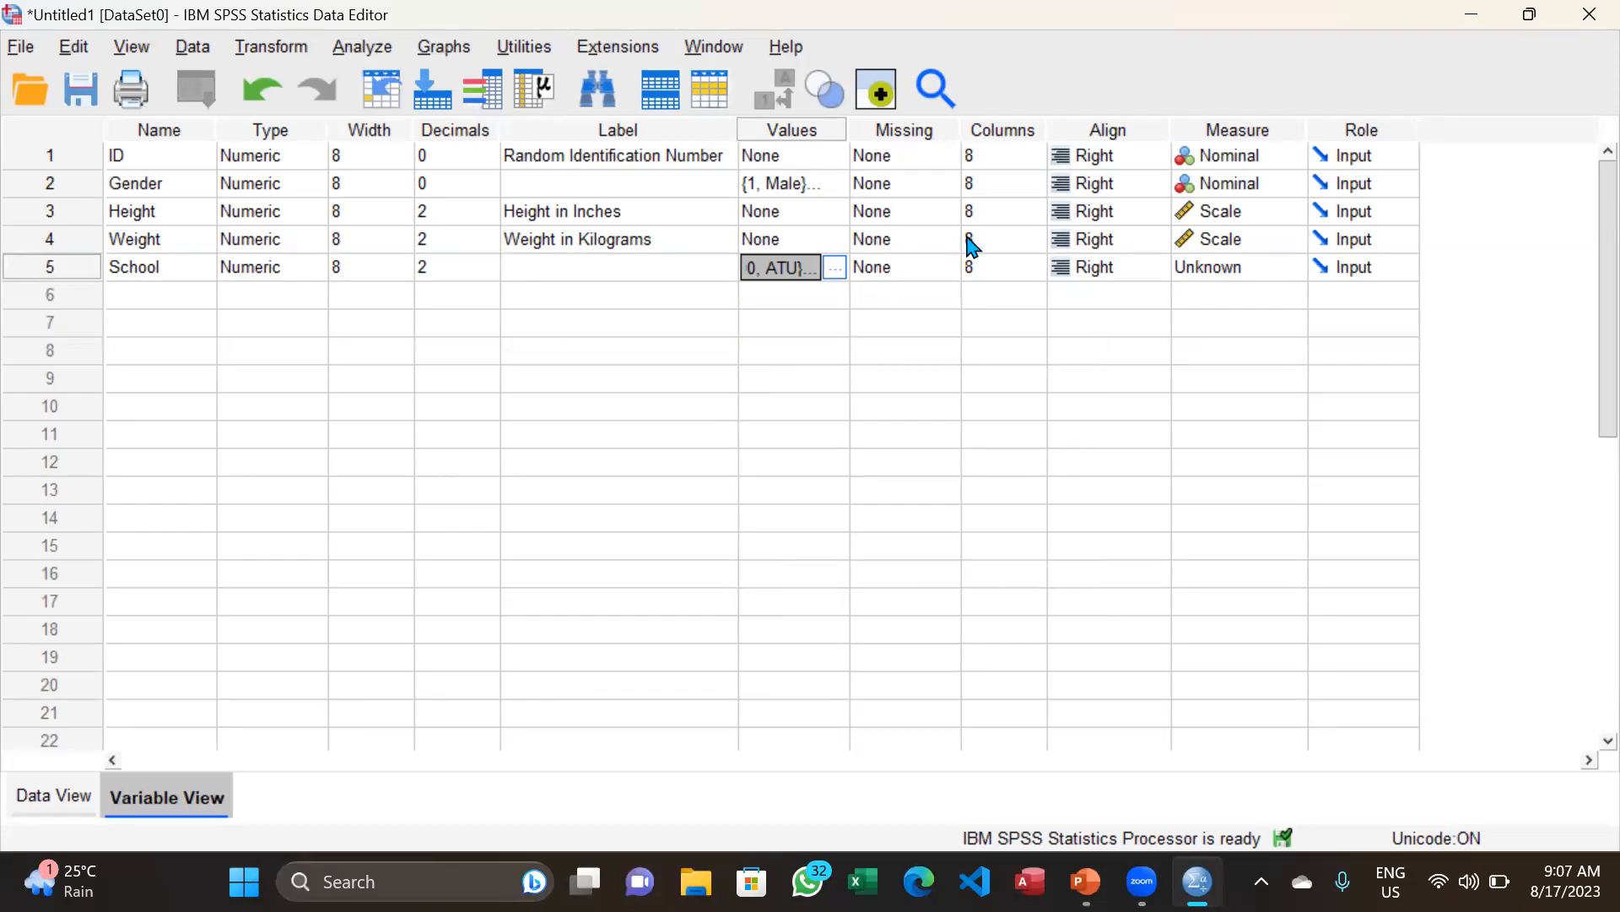
- Set the measurement level of the School variable to Nominal
left_click(1263, 270)
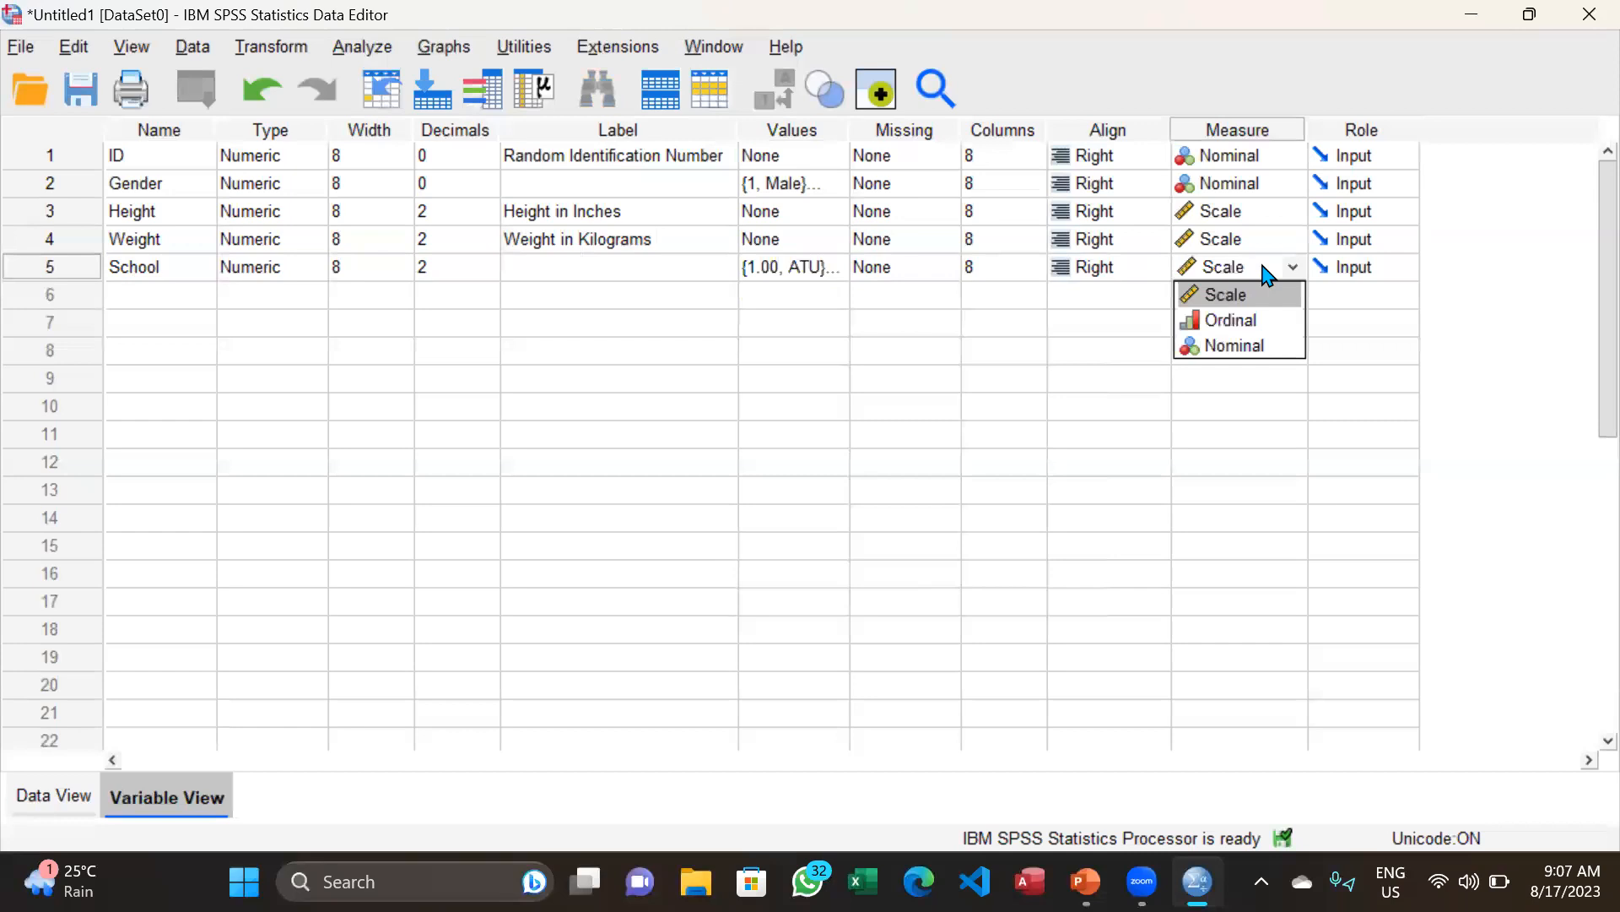
left_click(1256, 349)
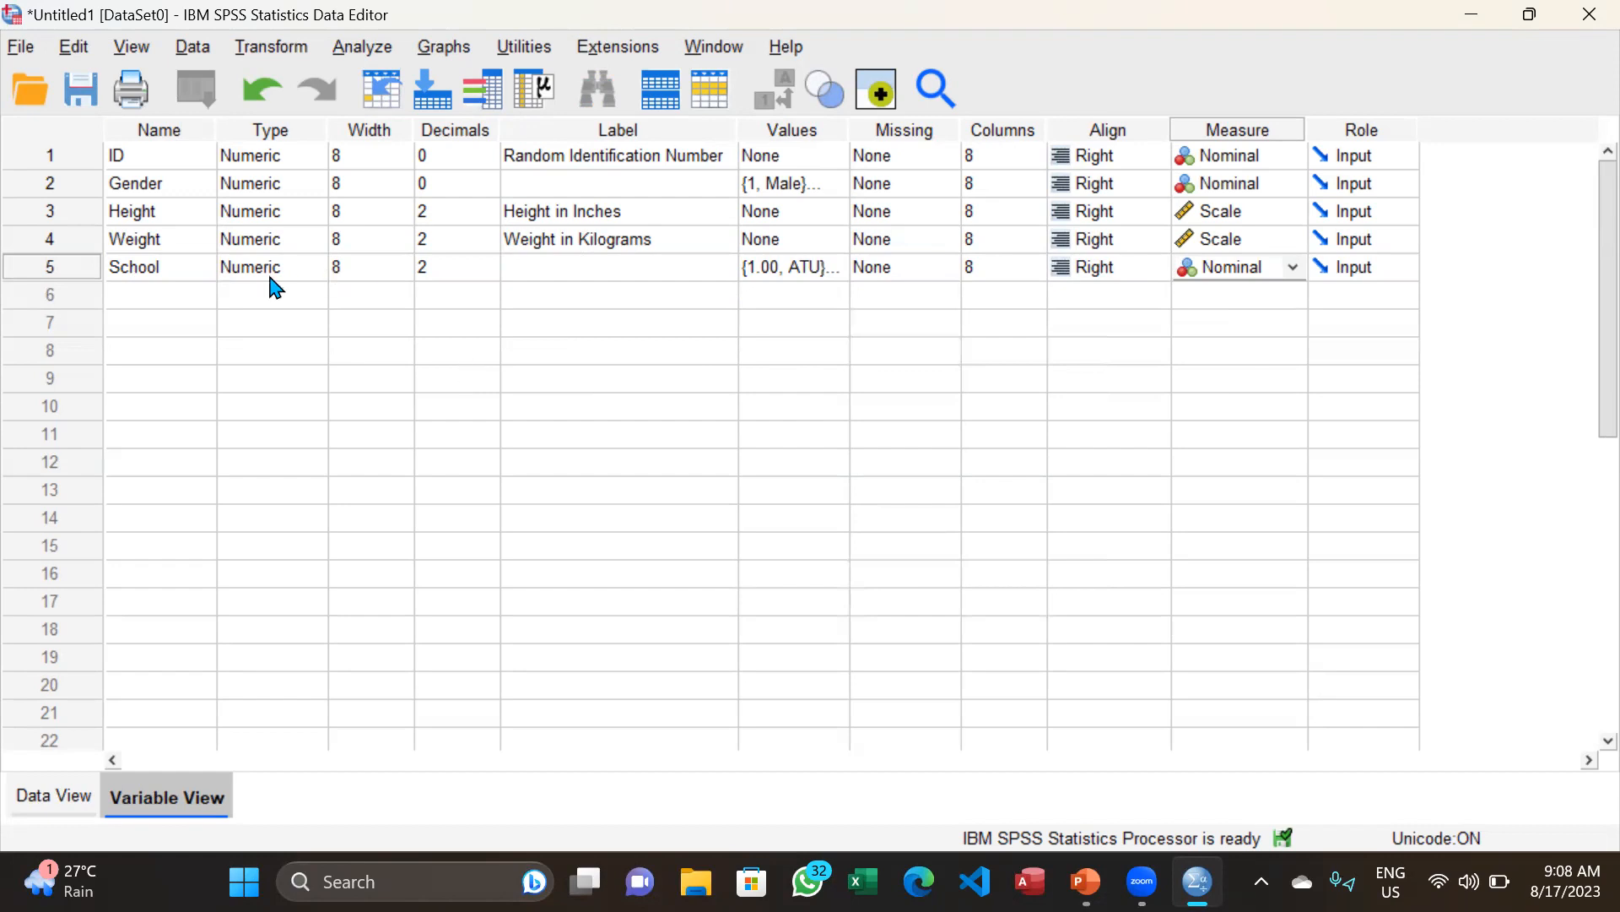
- Clear the whole School variable row and undo the deletion
left_click(150, 268)
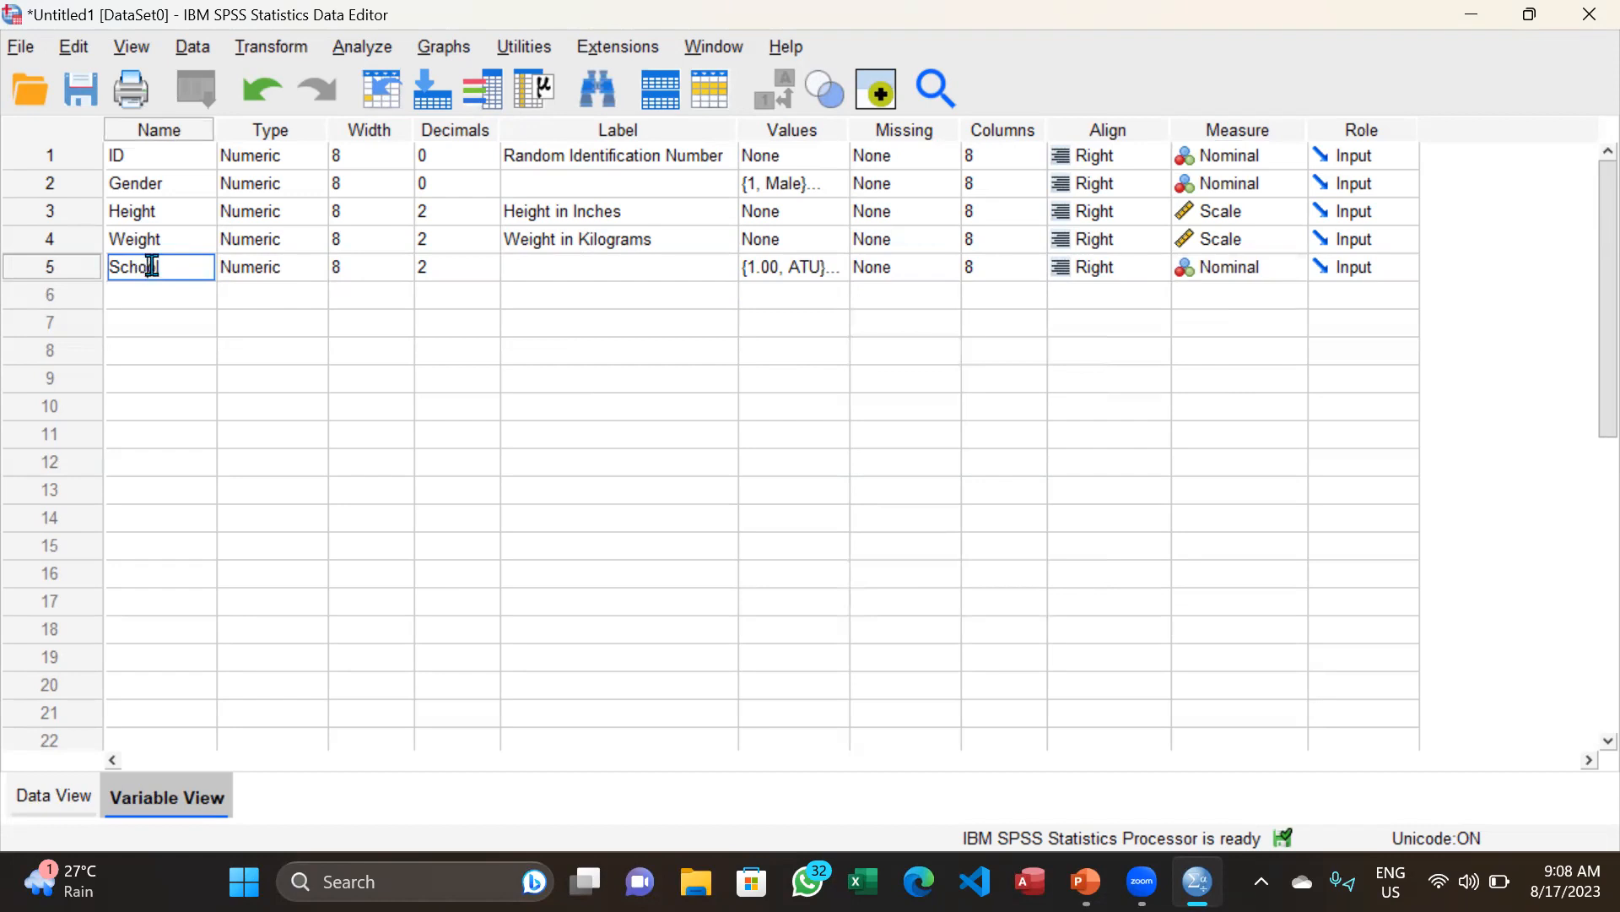
left_click(51, 269)
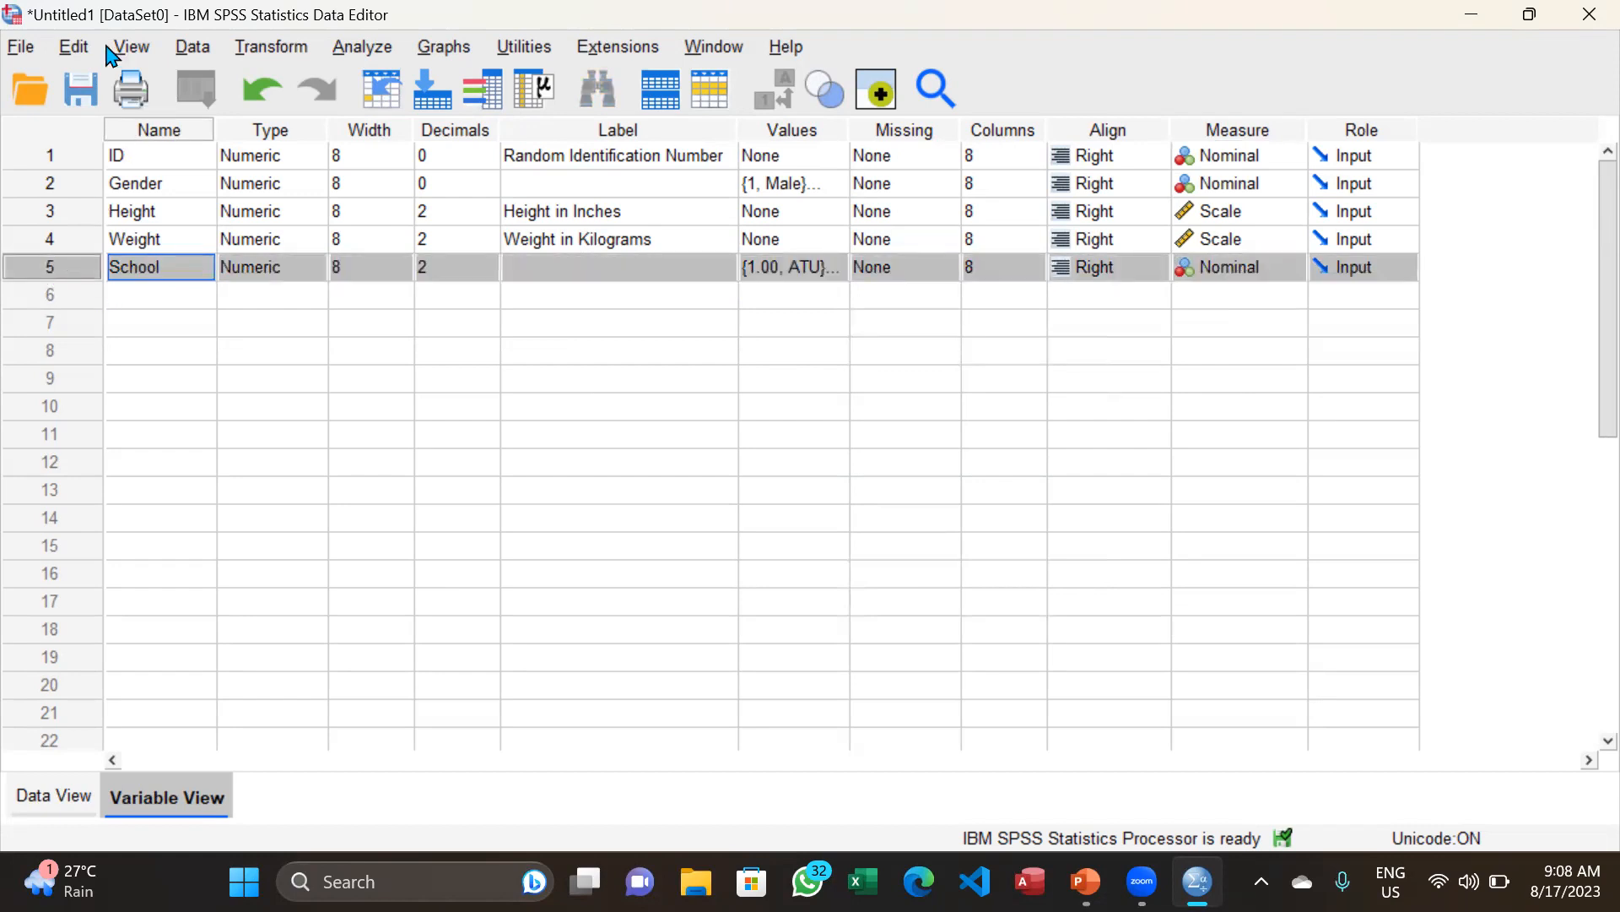
left_click(73, 49)
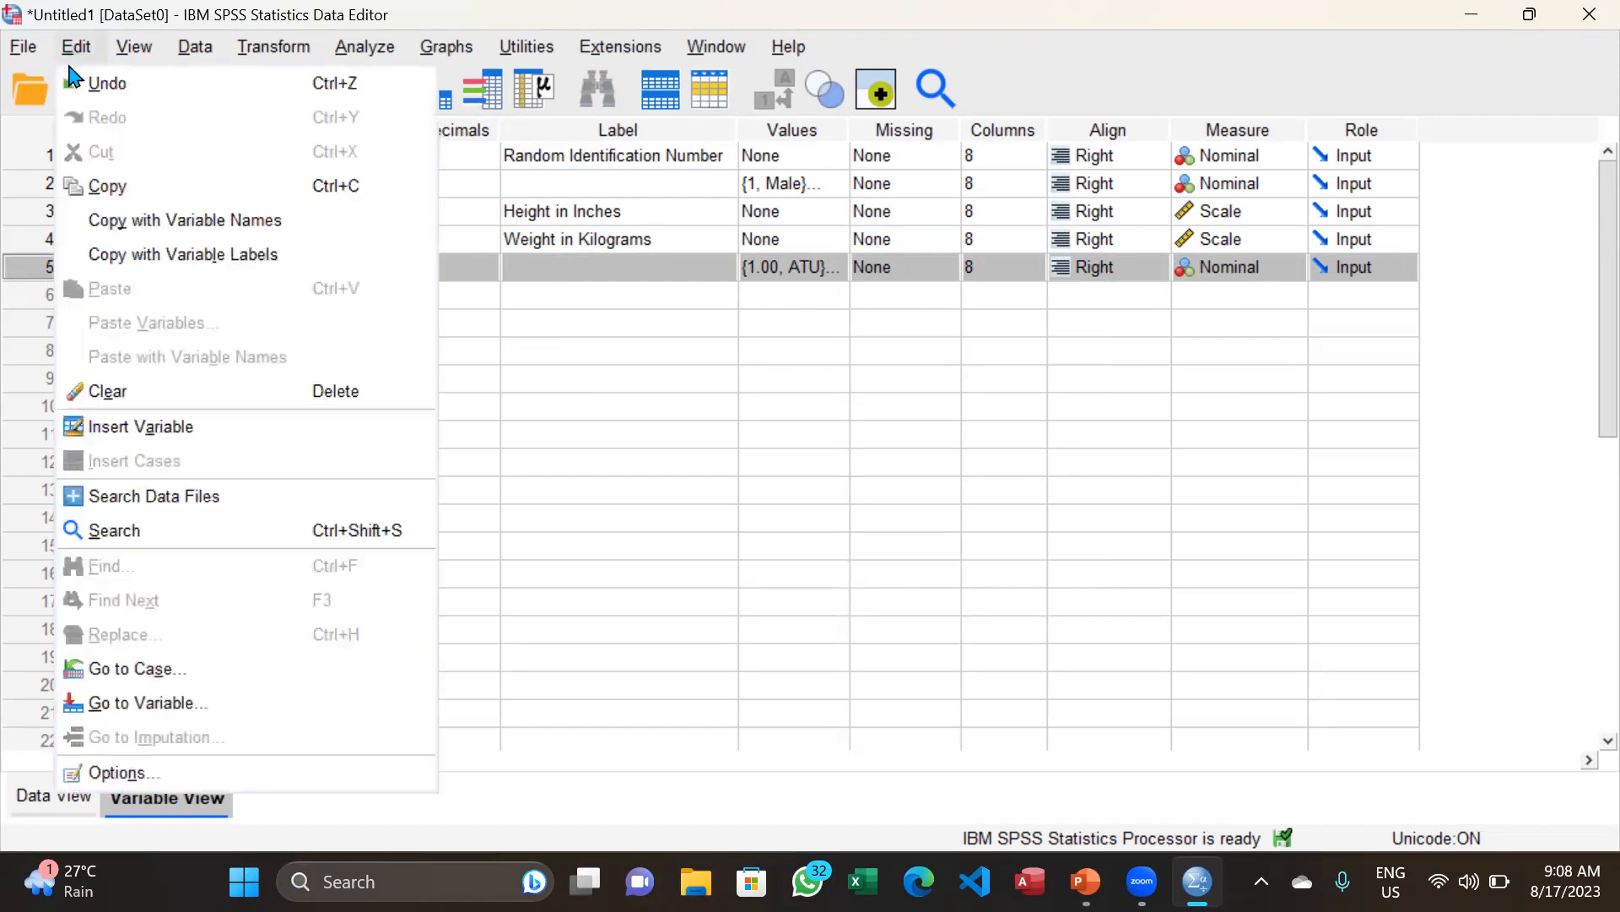
left_click(107, 391)
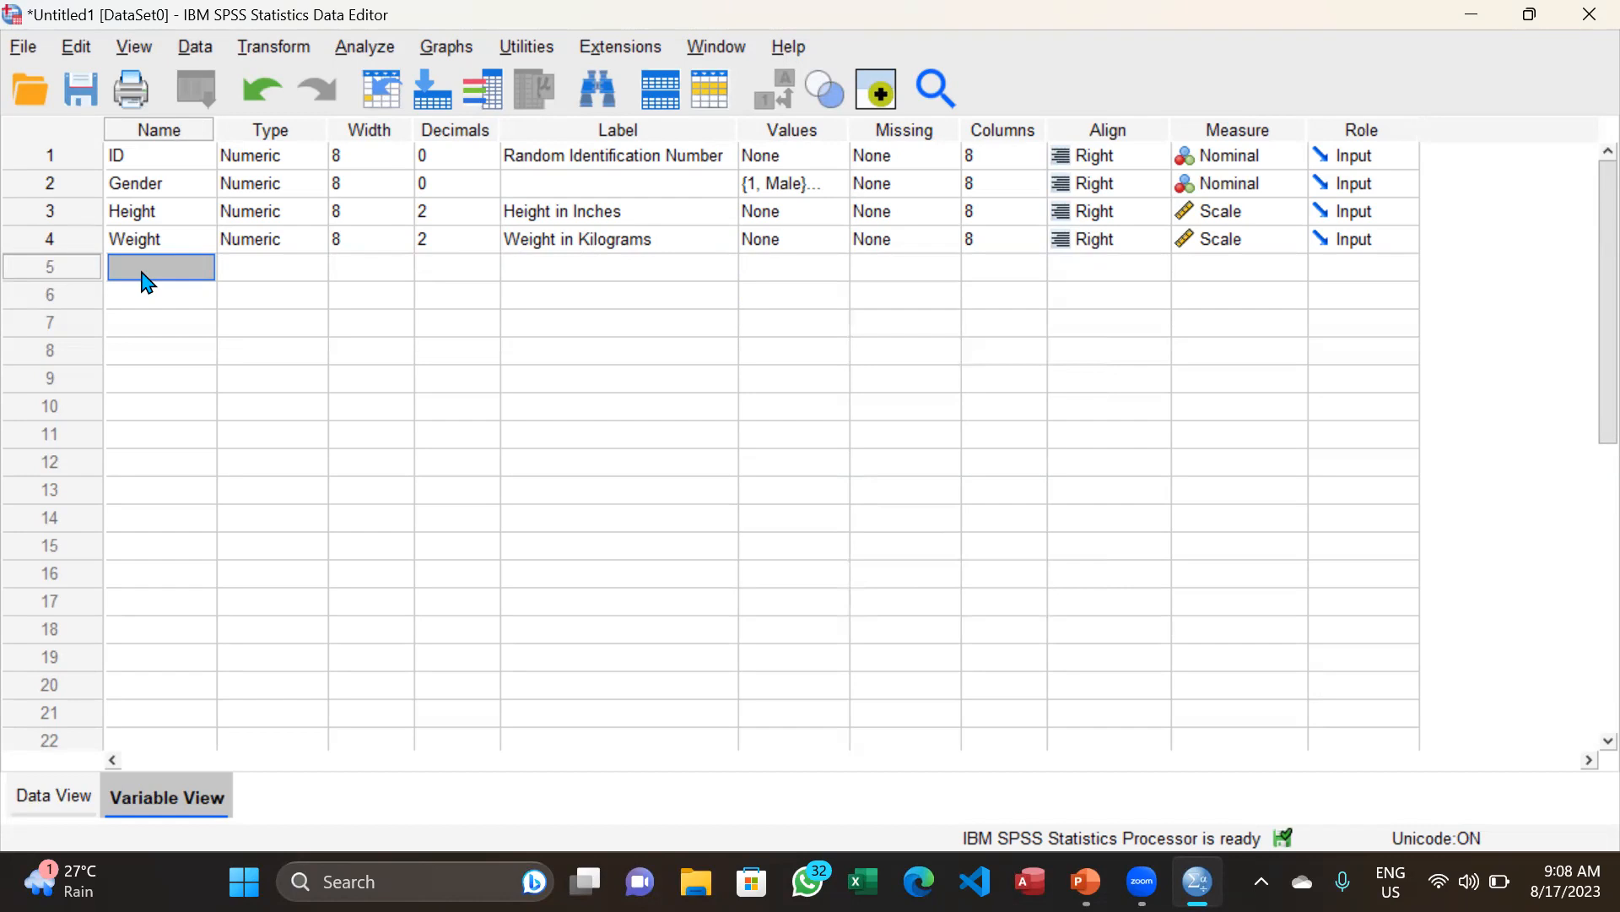
key("ctrl+z")
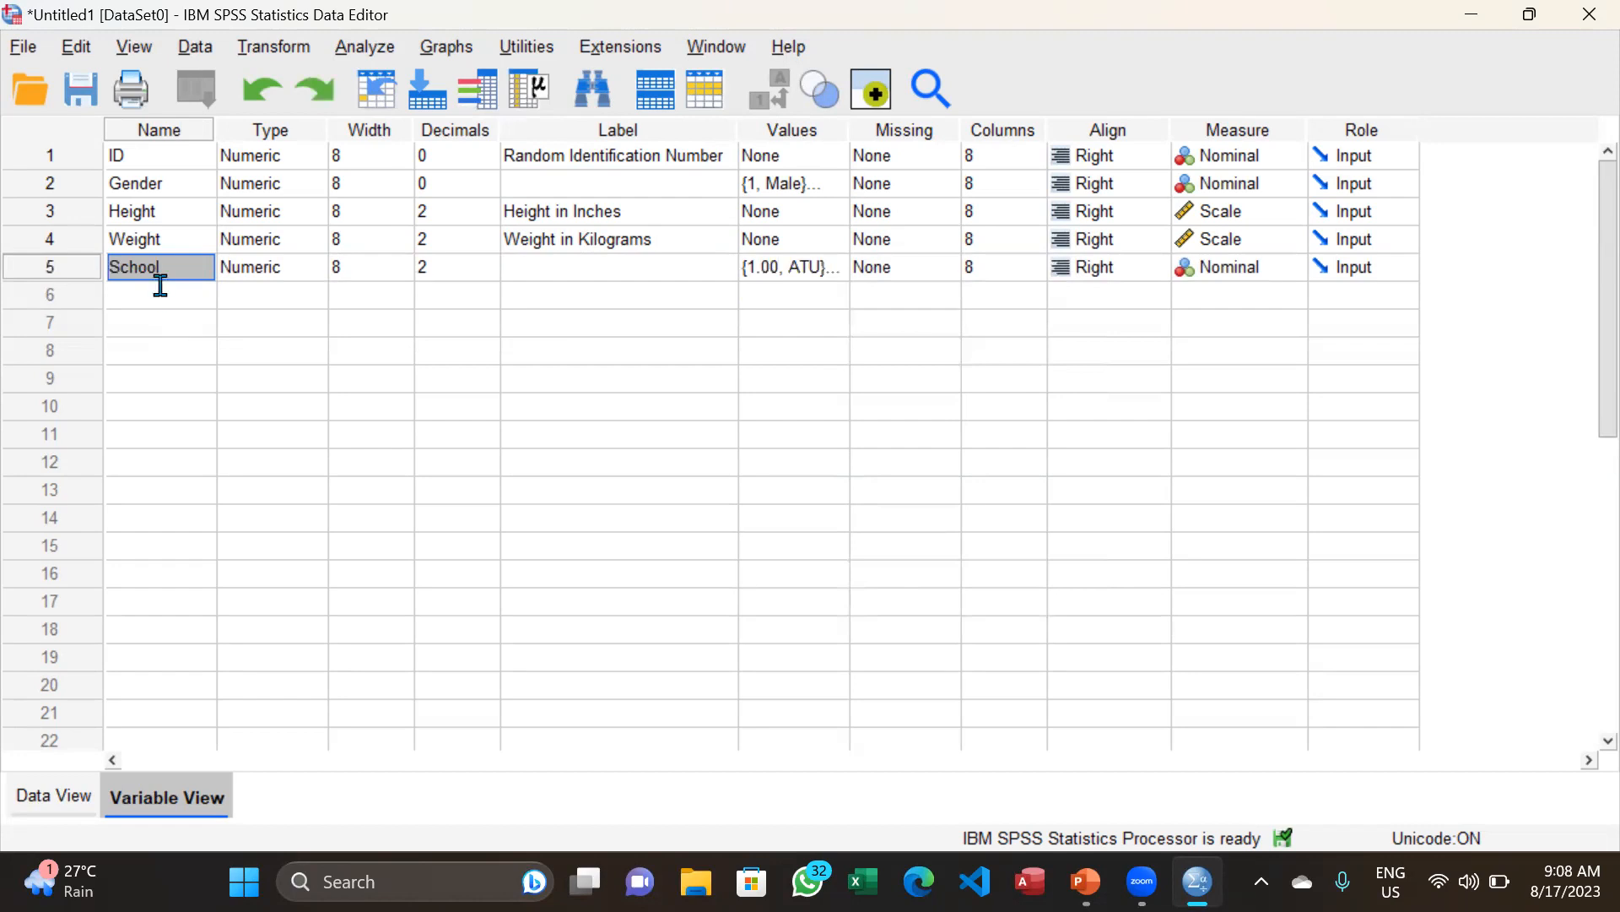
- Delete the School variable in row 5 from the dataset
left_click(160, 289)
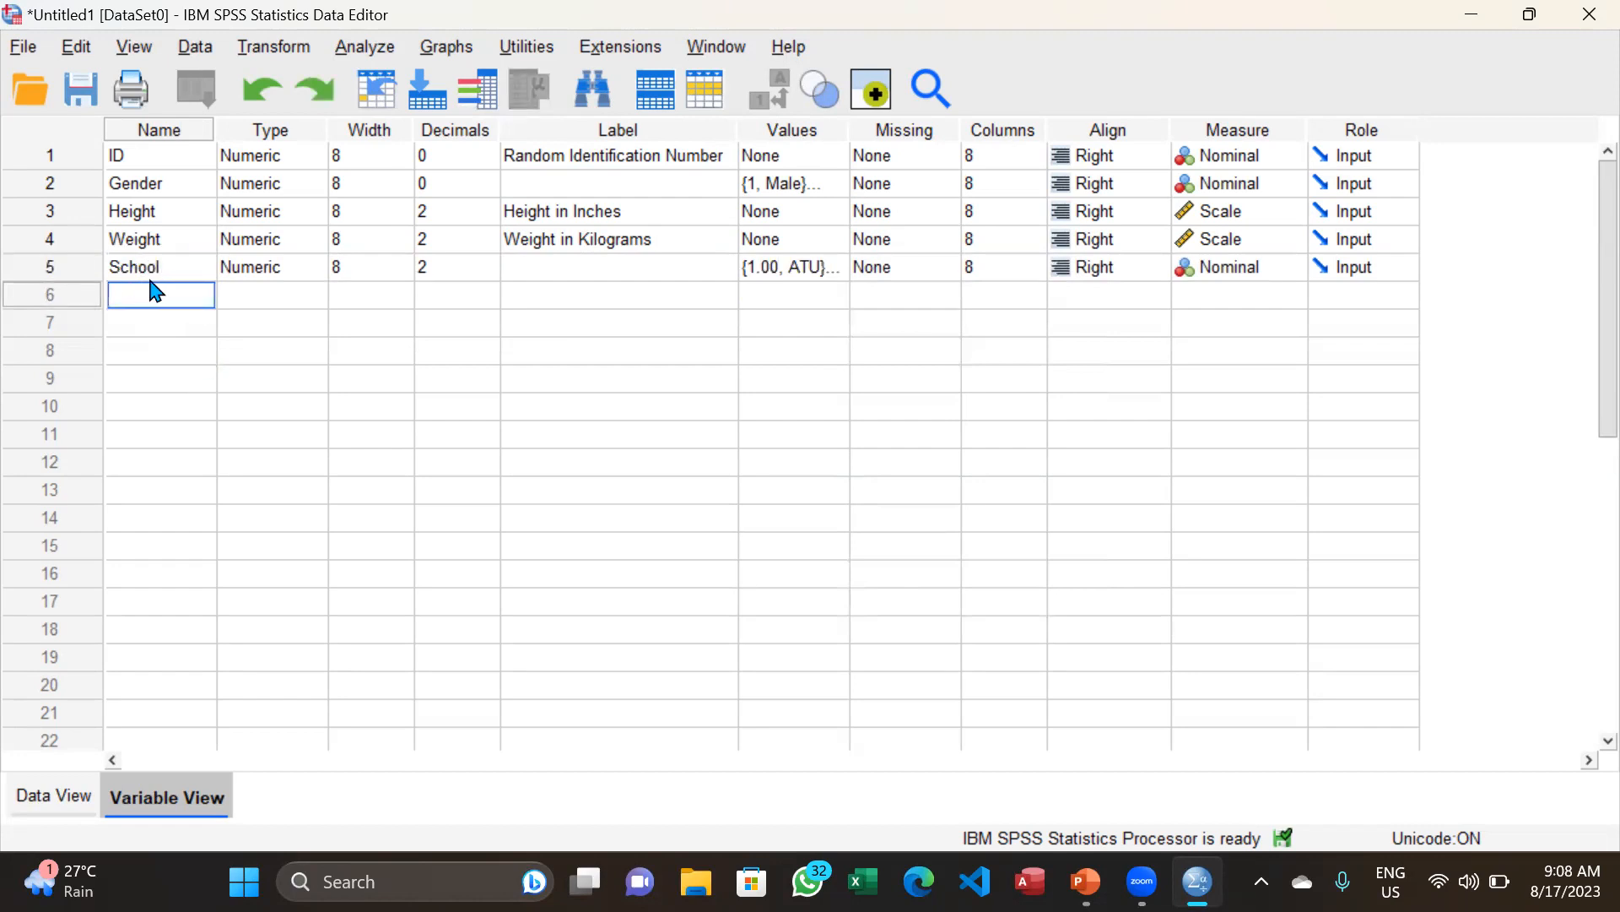
right_click(50, 268)
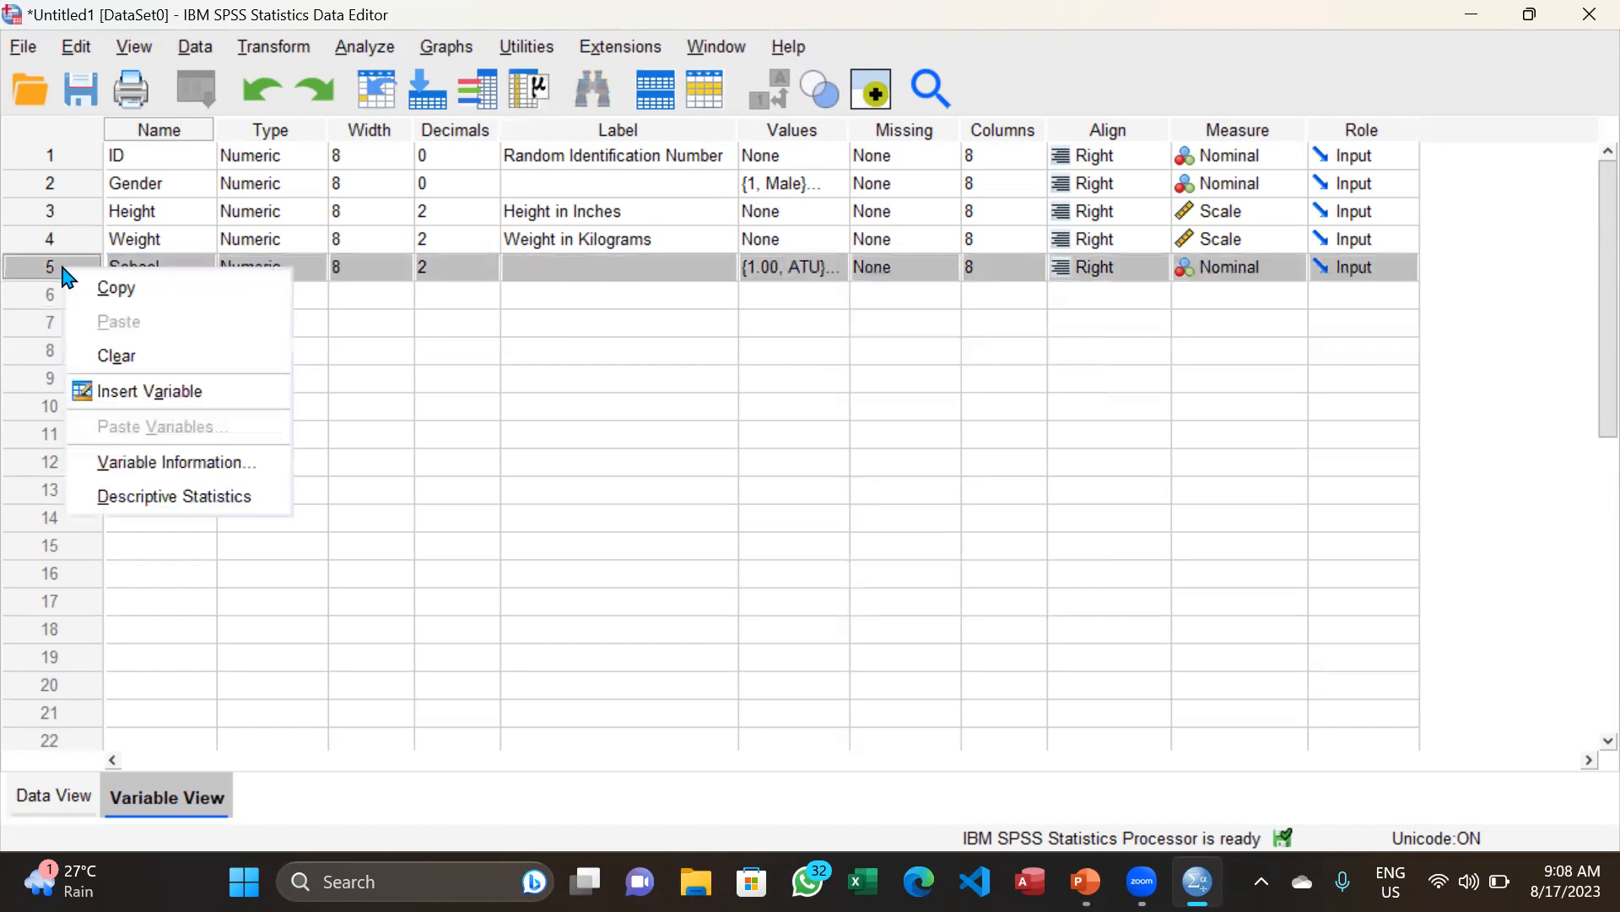
left_click(125, 357)
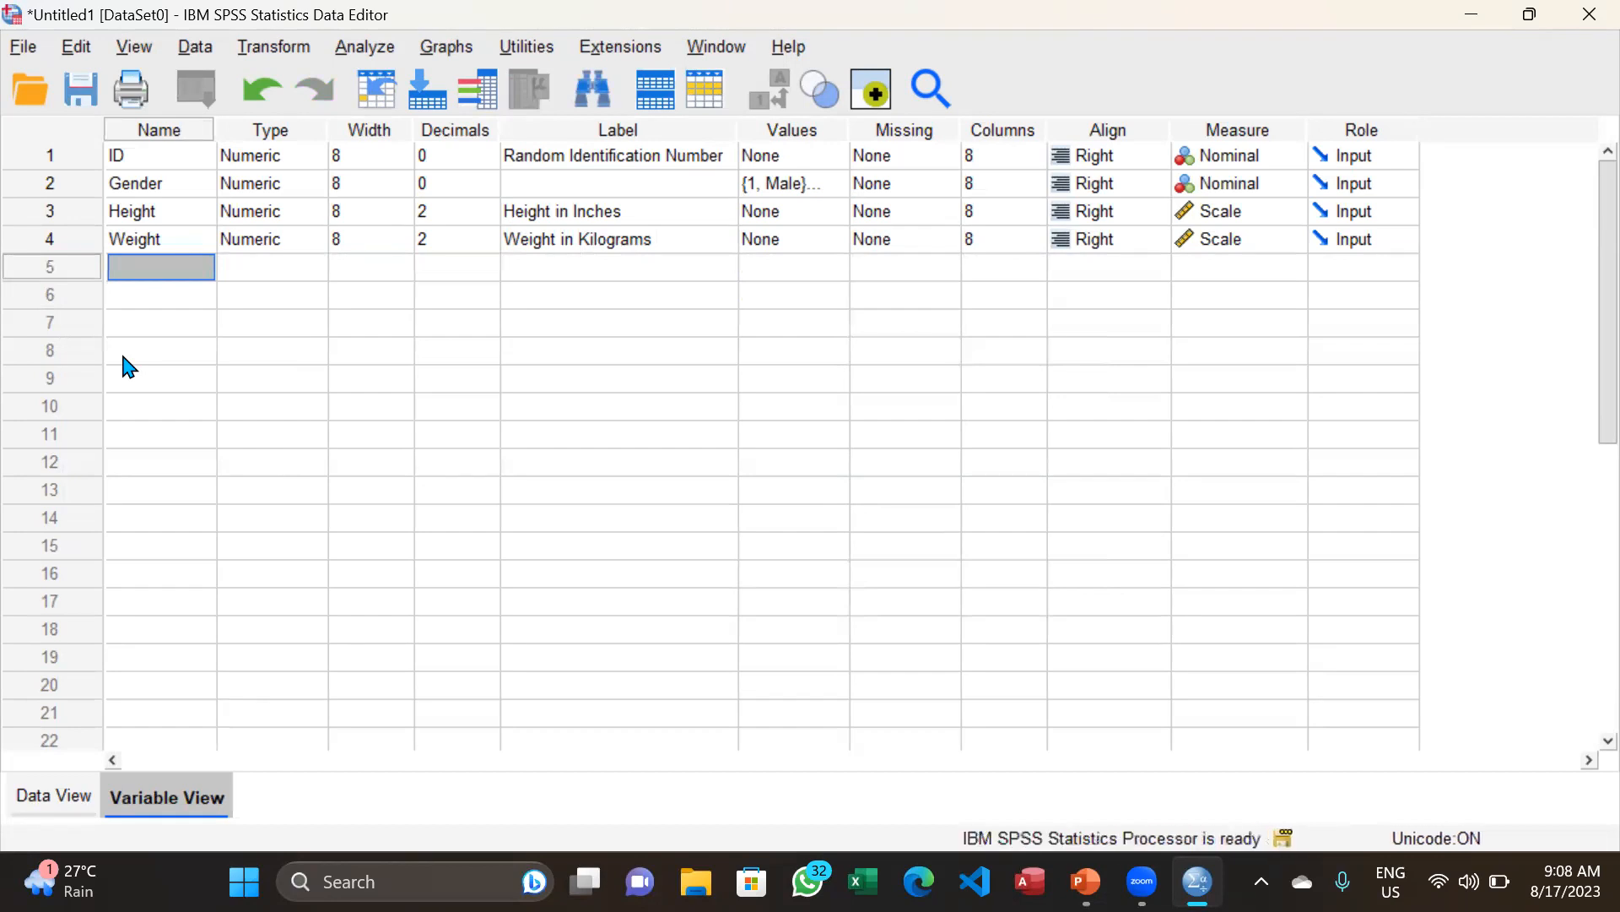
right_click(74, 265)
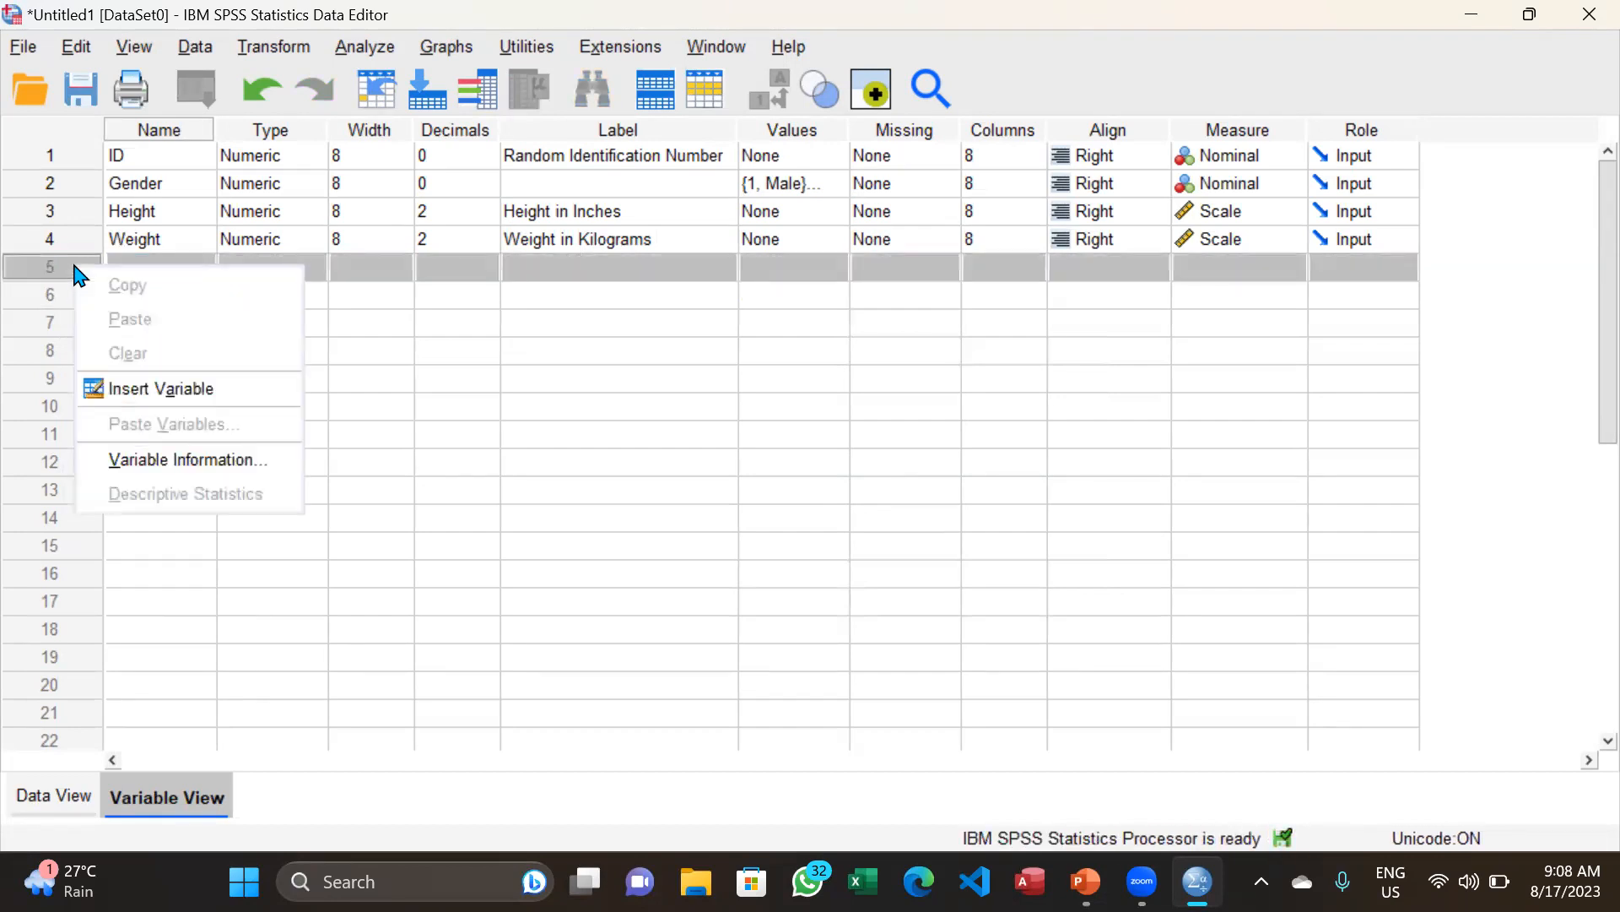
left_click(372, 276)
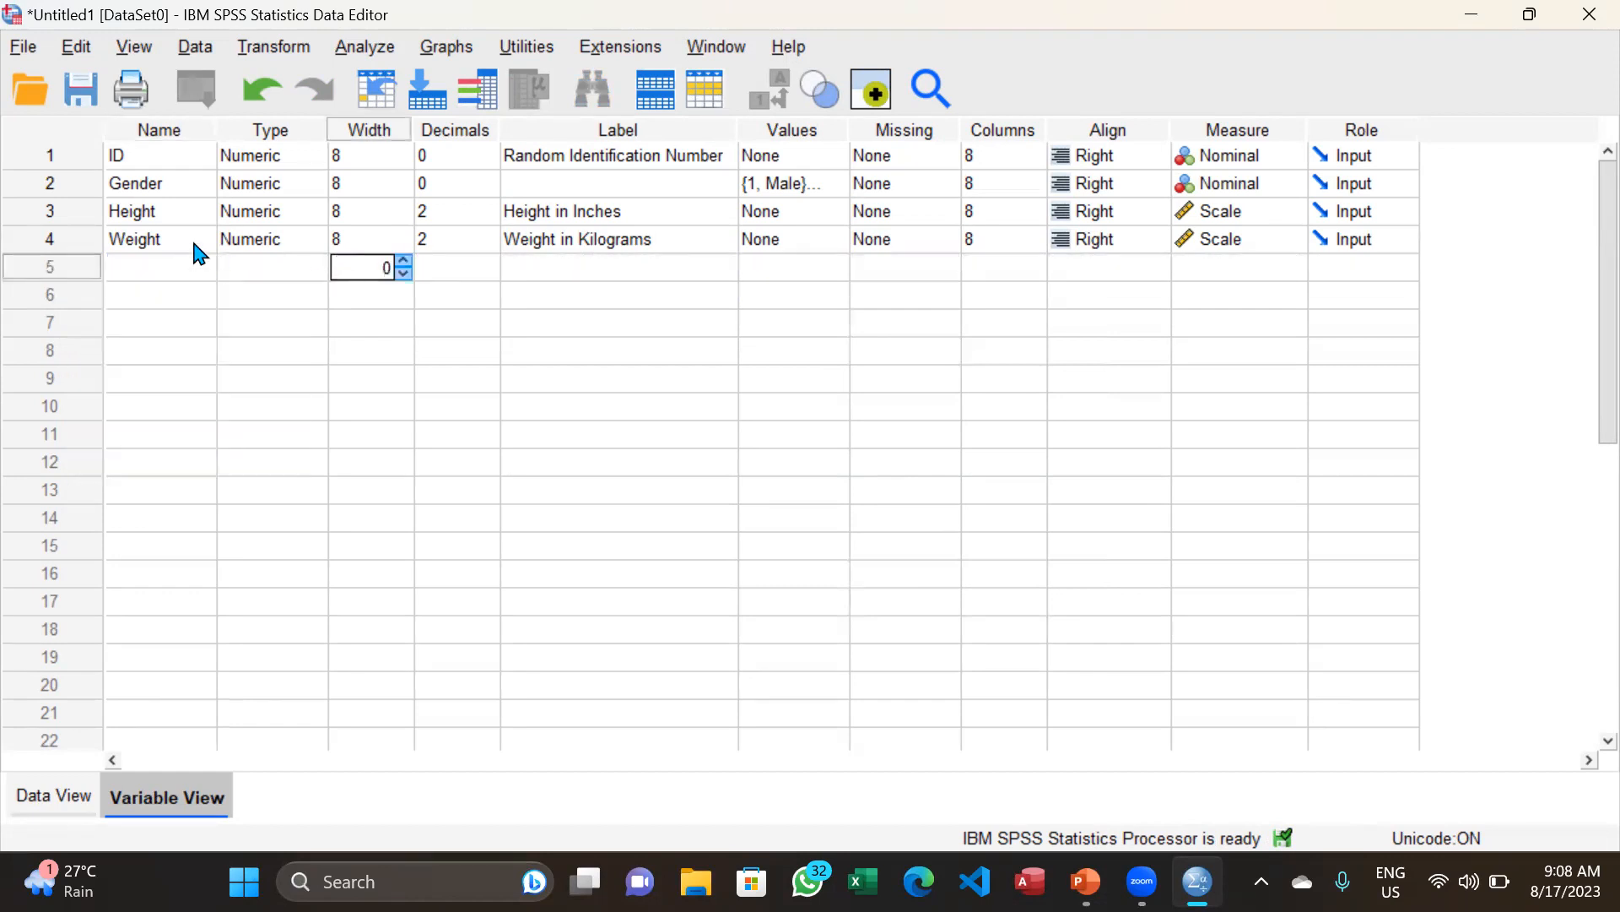
left_click(172, 265)
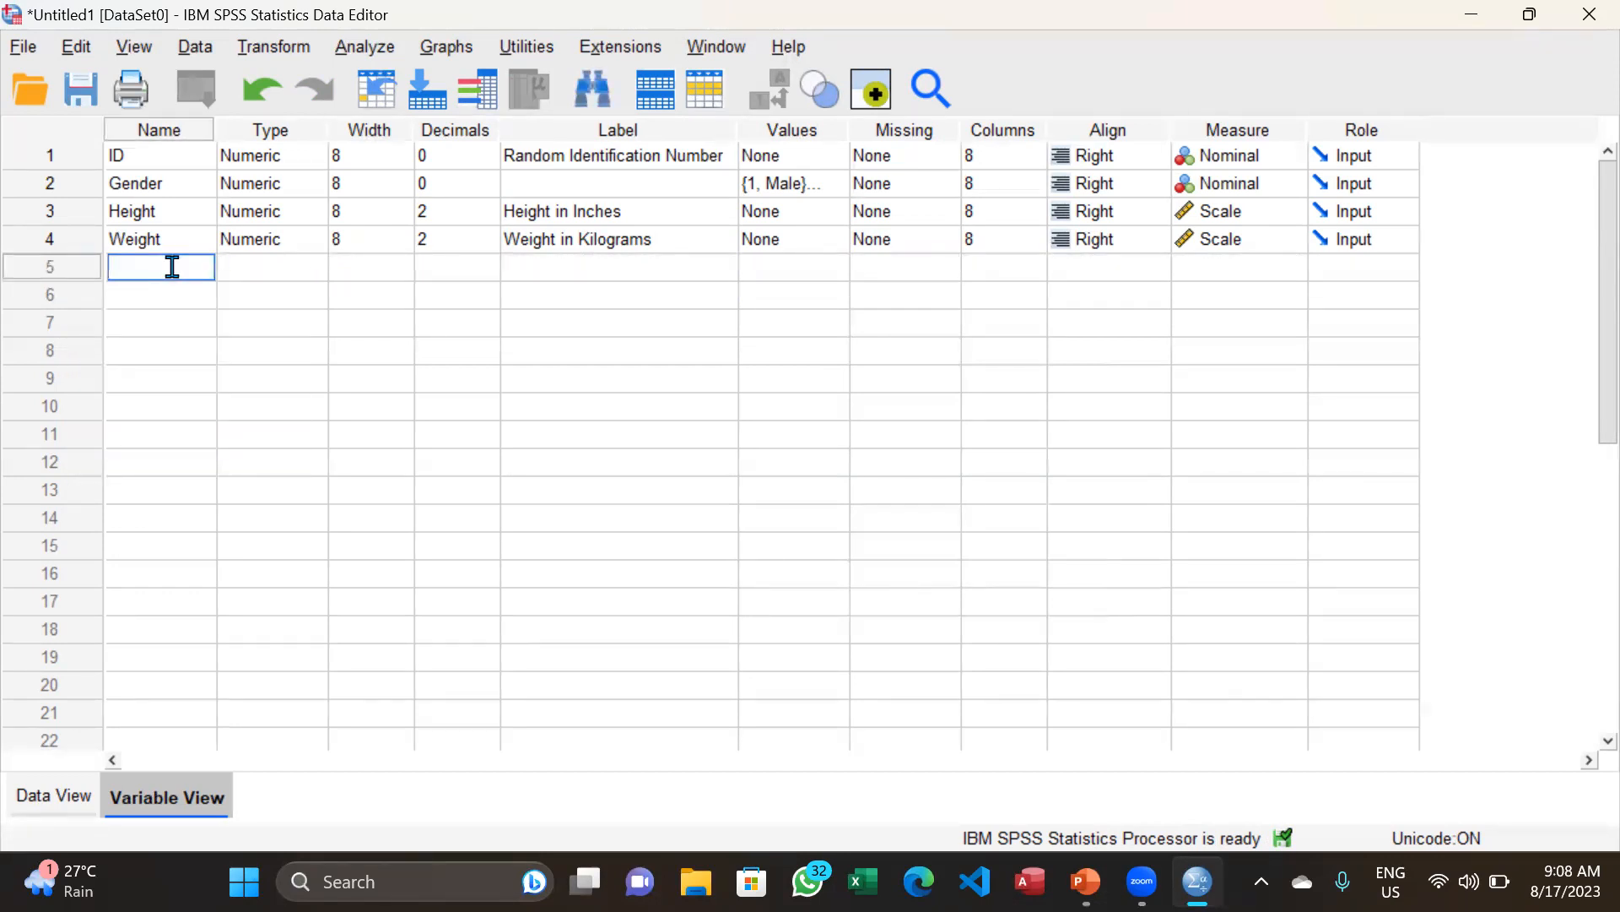